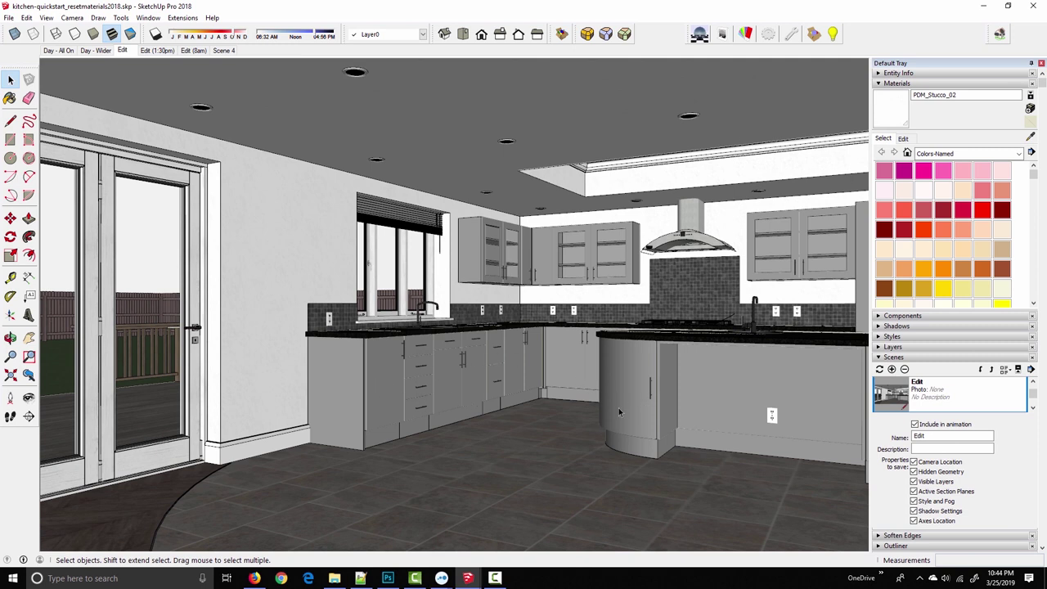
Step: Load the curved cabinet's PDM_Cabinet_Colour_Gloss_White_01 material into Podium Material Properties with the eyedropper
click(746, 34)
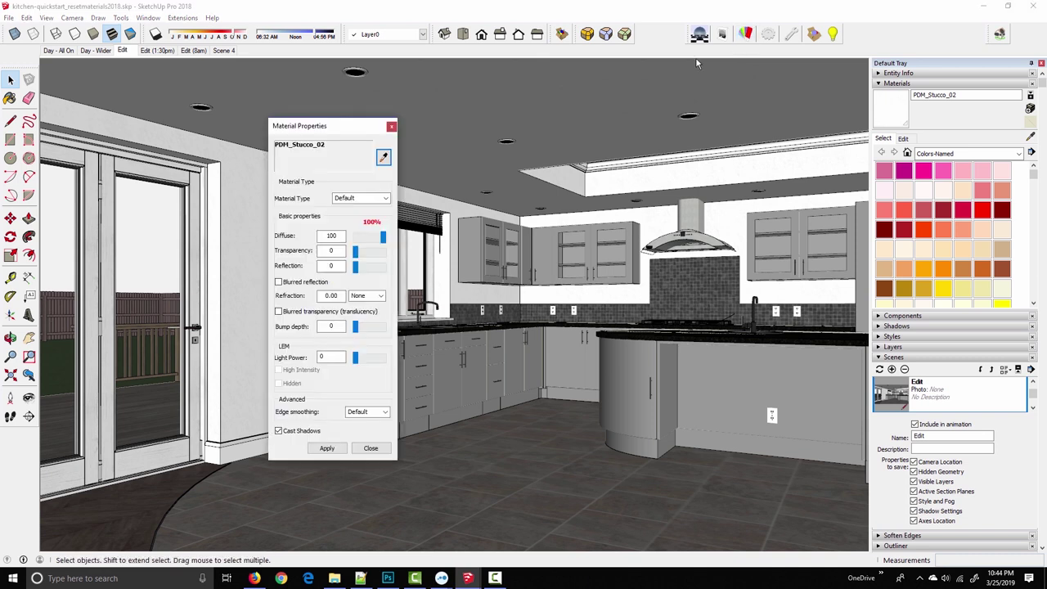
click(383, 159)
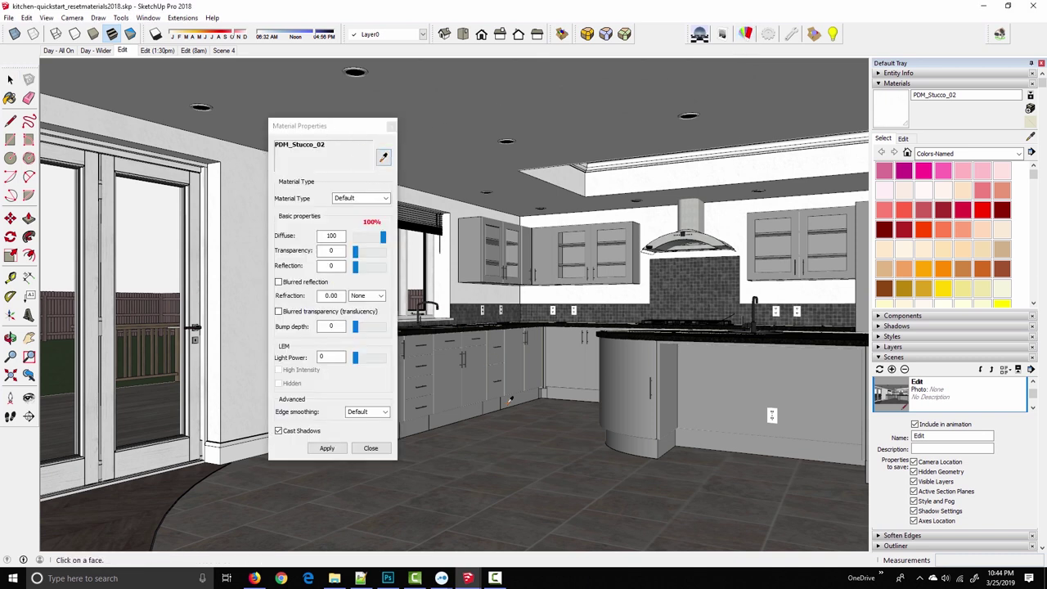
click(641, 373)
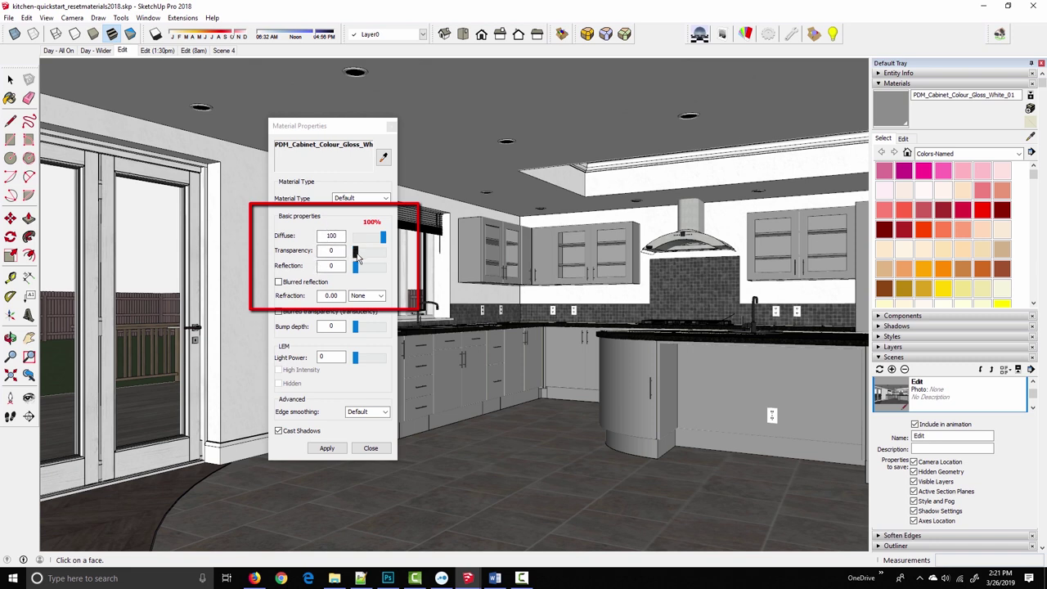
Step: Try the Transparency slider, restore Diffuse to 100, and set the cabinet material's Reflection to 15
drag(358, 257, 370, 259)
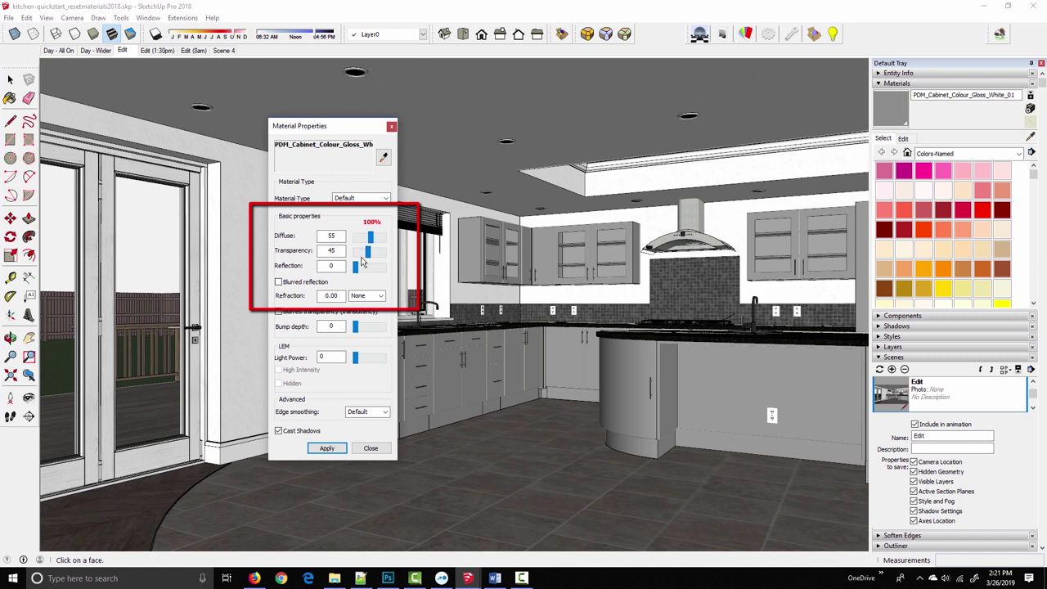
mouse_move(368, 253)
mouse_down()
mouse_move(380, 255)
mouse_move(363, 259)
mouse_up()
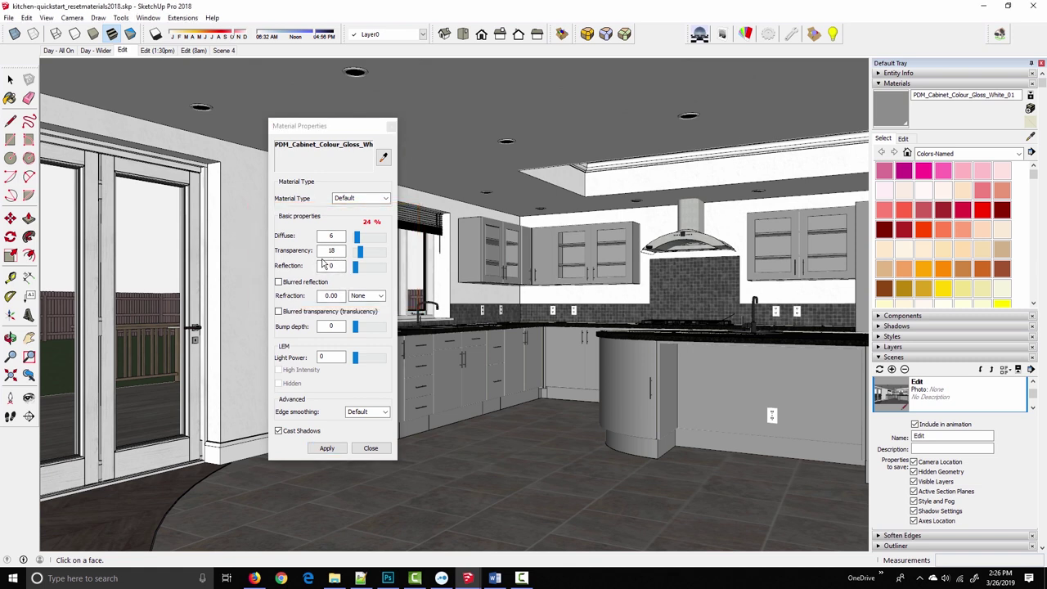
drag(356, 244, 400, 243)
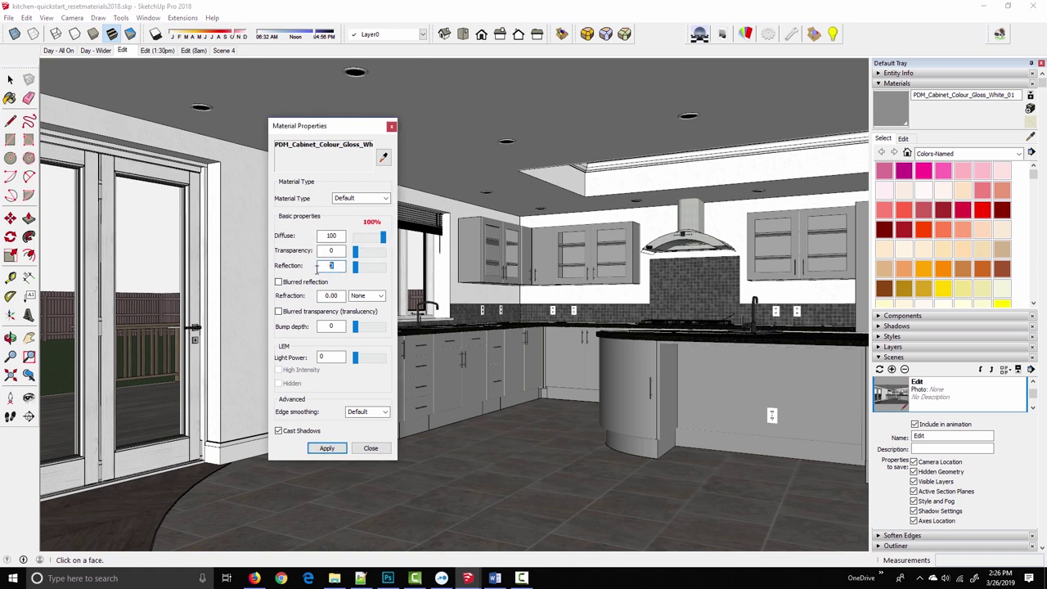
click(324, 266)
text(15)
Step: Apply the cabinet settings, then eyedrop the tiled floor's PDM_Florida_Tile_Paramount_E material
click(326, 449)
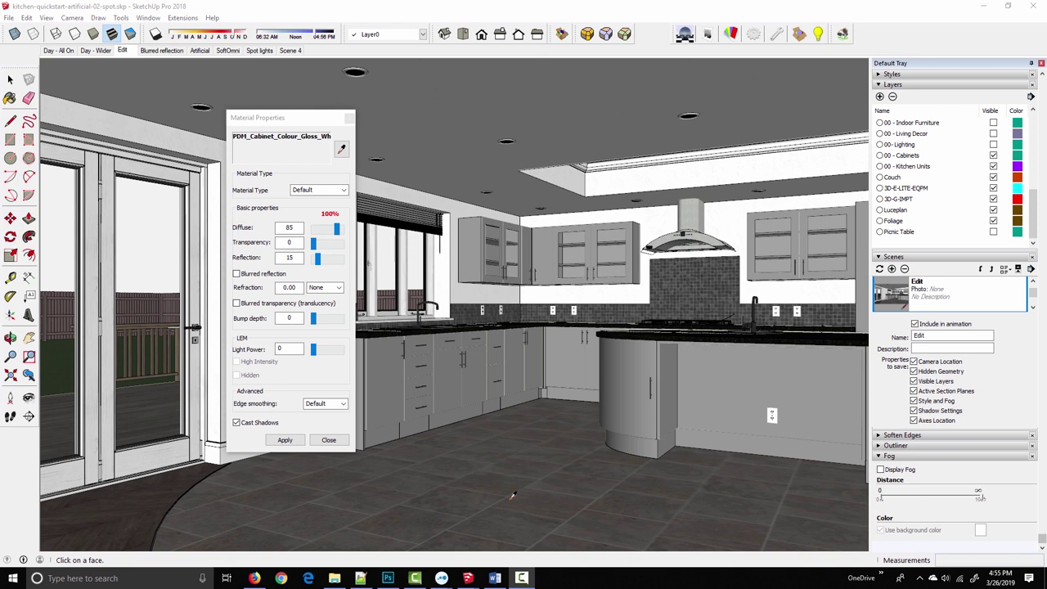
click(342, 155)
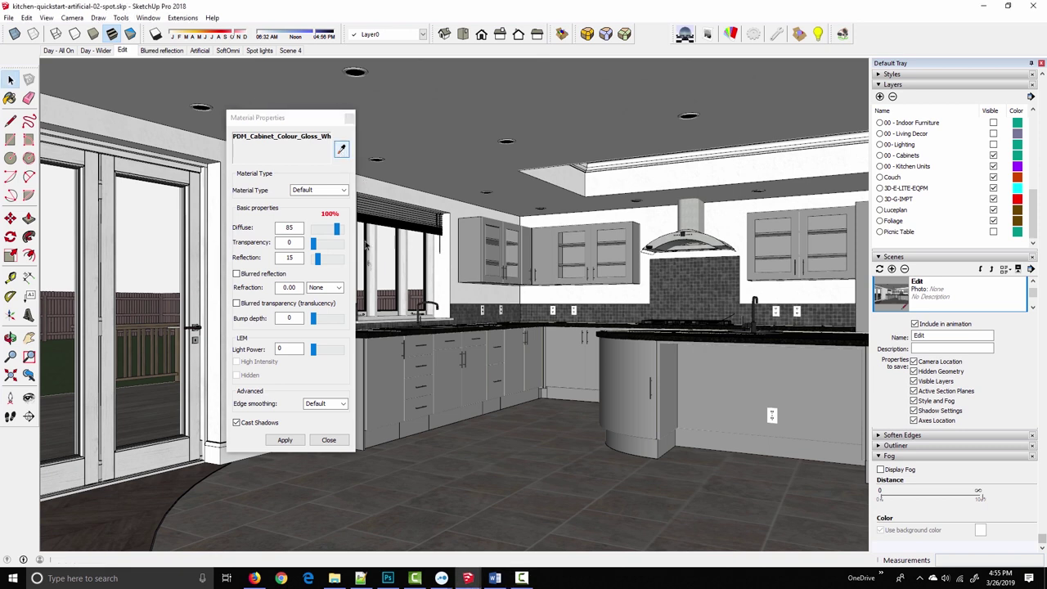
click(342, 154)
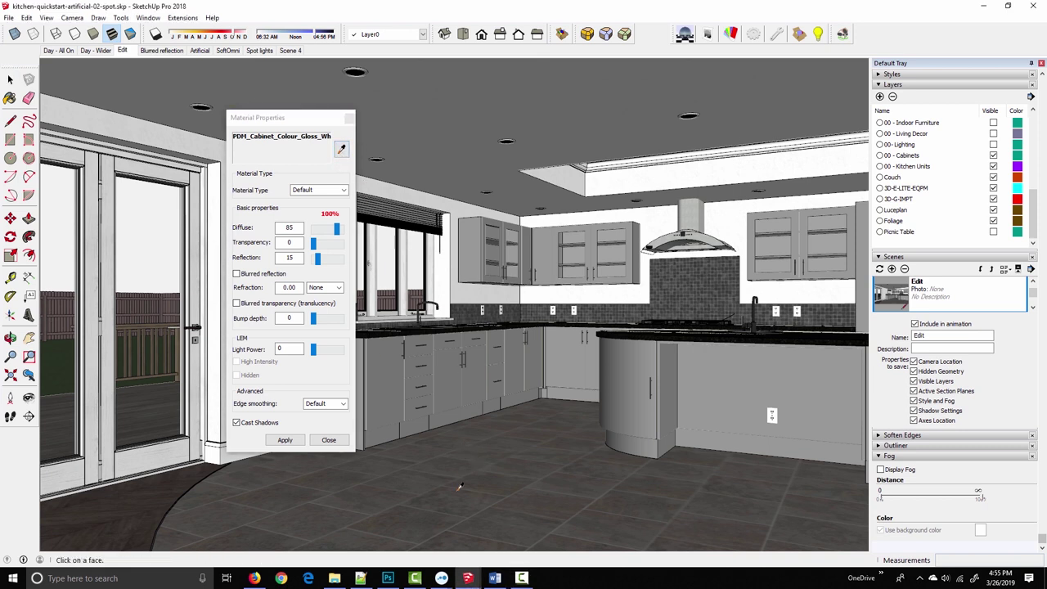
click(459, 486)
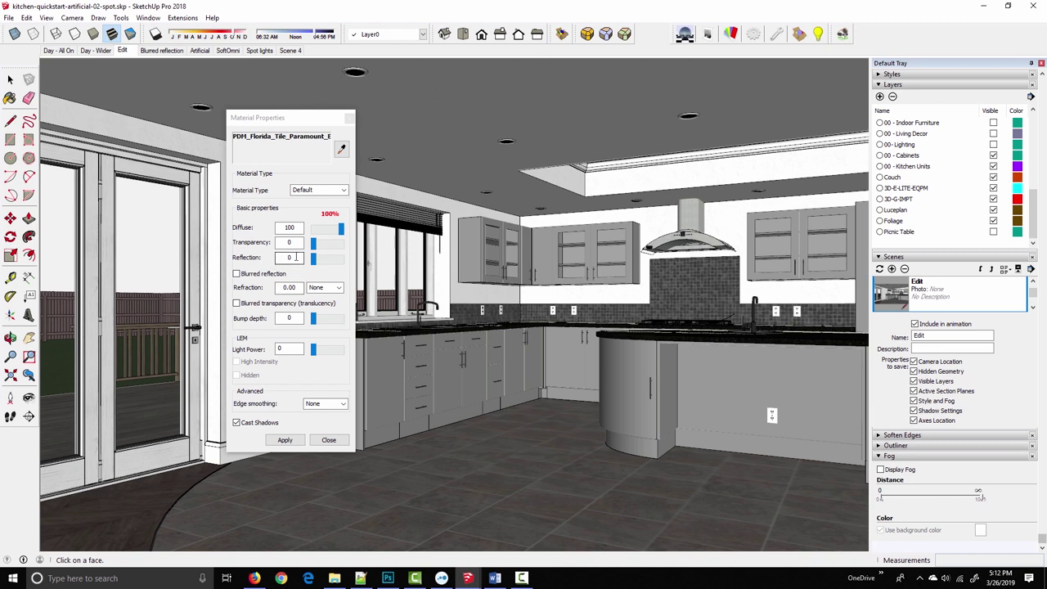
Step: Give the Florida Tile floor material Reflection 15, blurred reflection and bump depth 3, and apply
click(277, 257)
text(15)
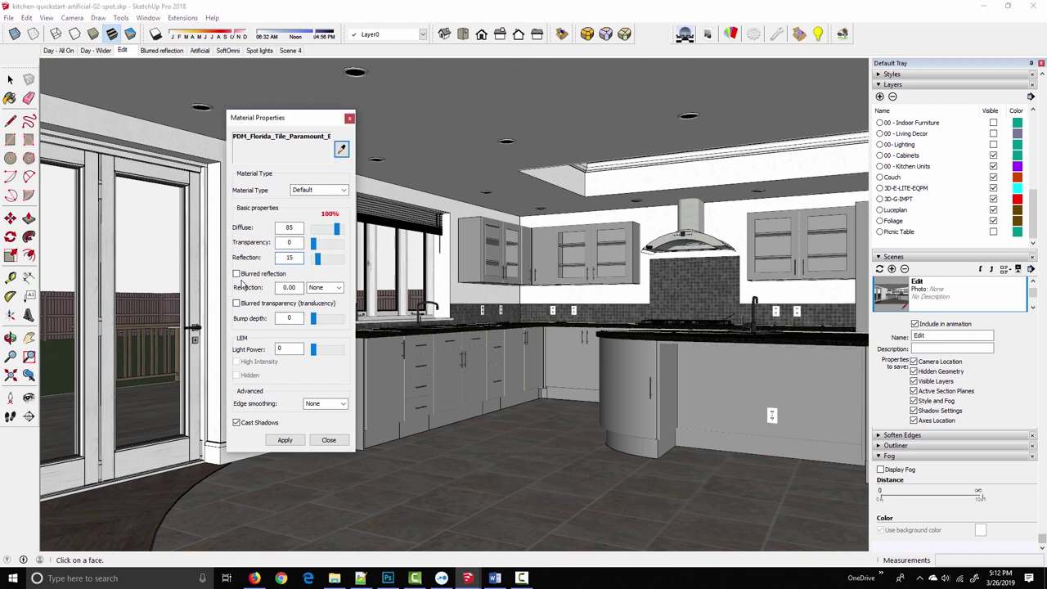
click(236, 274)
double_click(278, 318)
text(3)
click(285, 440)
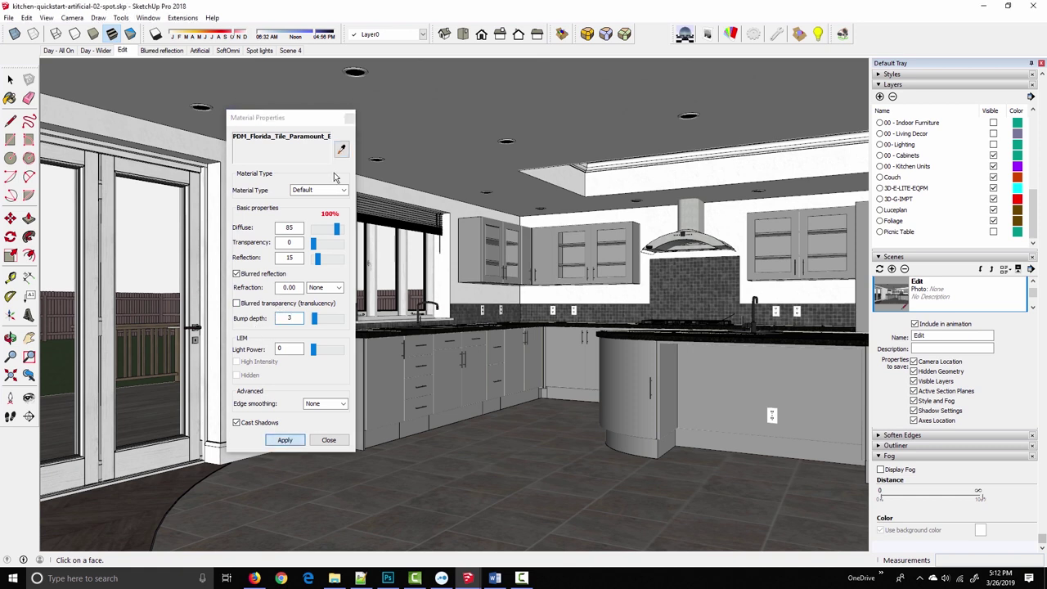
click(349, 118)
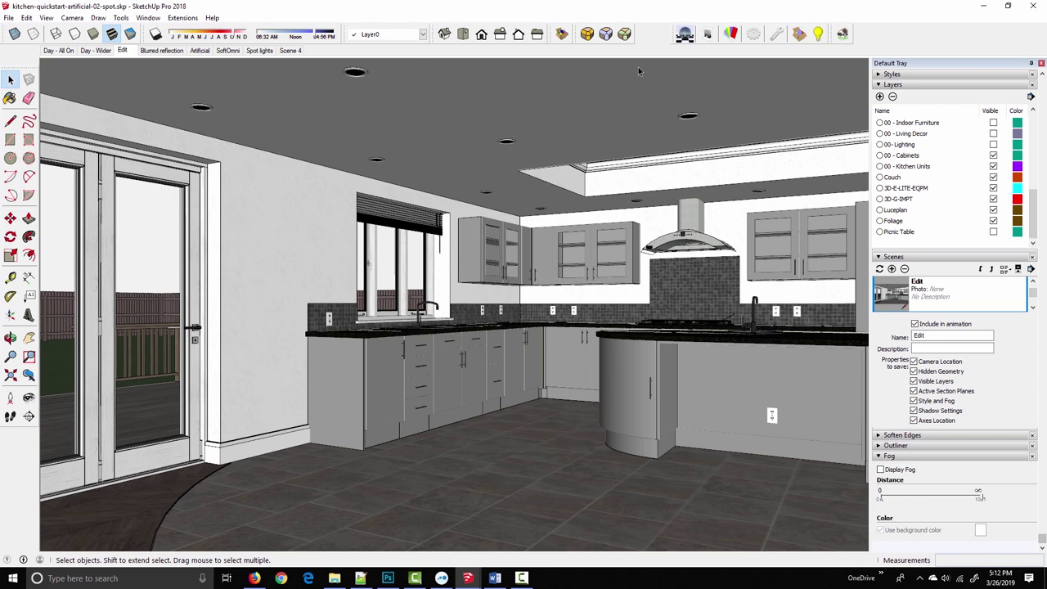
Step: Load the wood floor material and apply Reflection 15, blurred reflection and bump depth 3
click(754, 33)
click(342, 150)
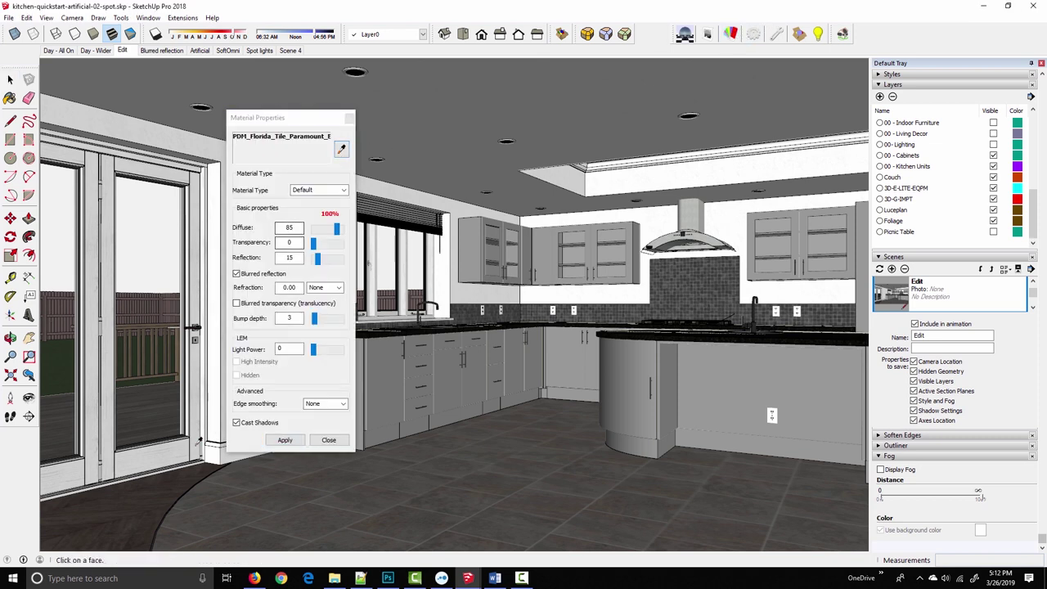
click(151, 497)
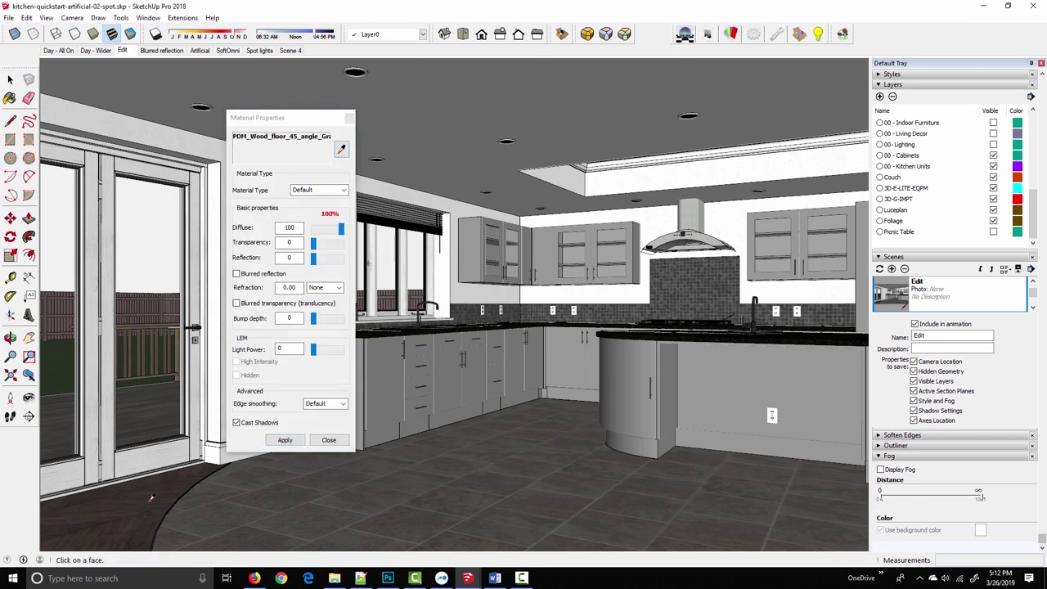
click(289, 258)
text(15)
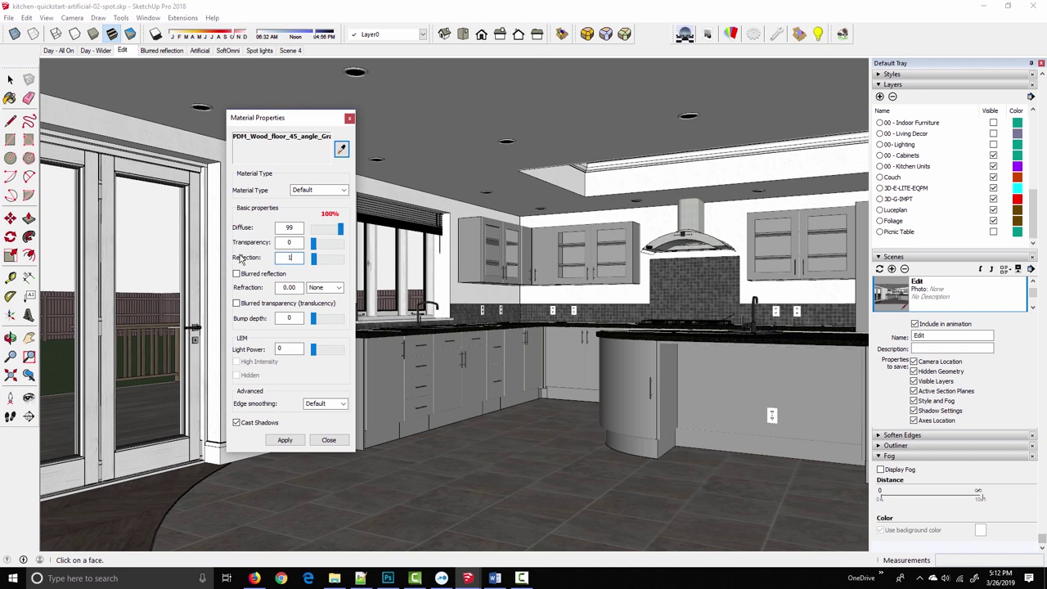
click(237, 274)
click(288, 318)
text(3)
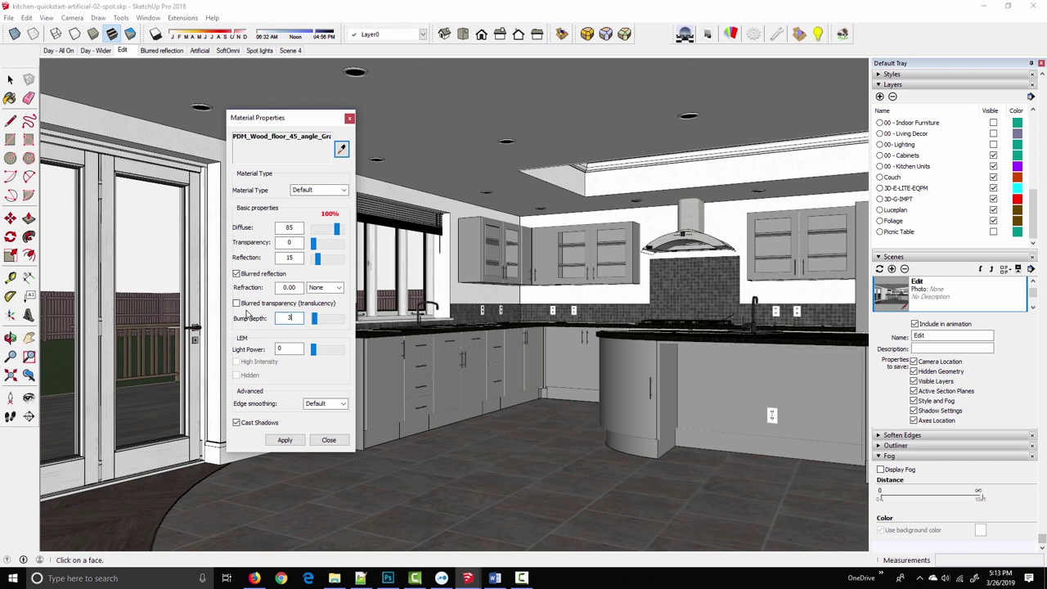
click(282, 440)
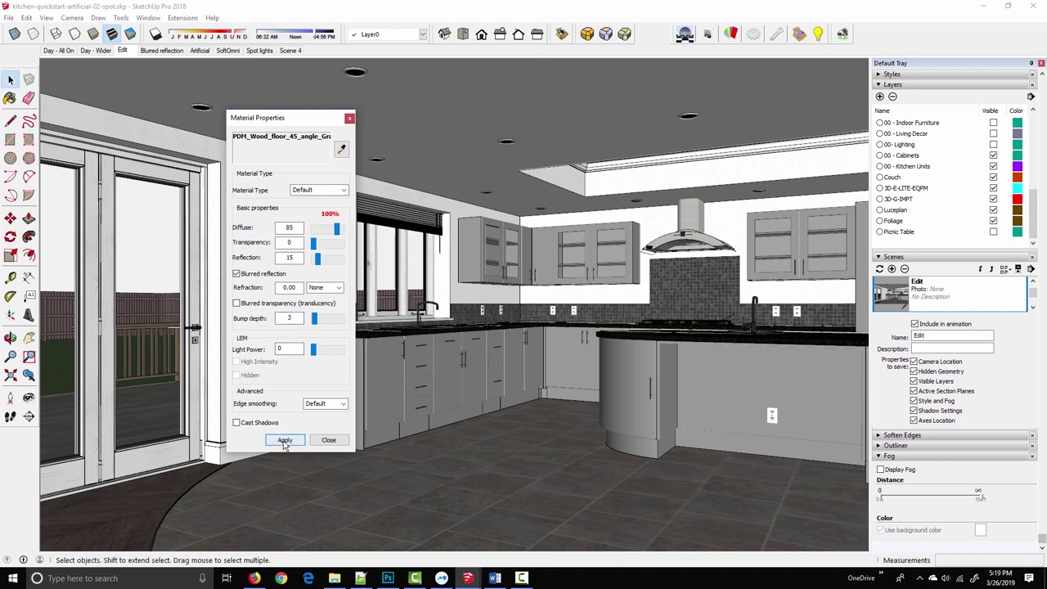
click(161, 50)
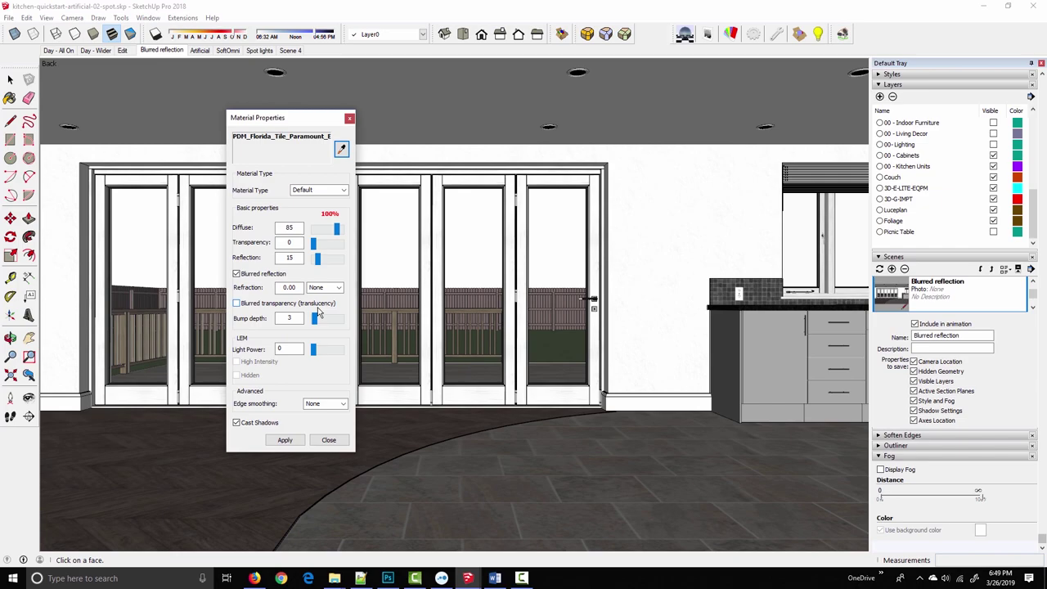
Step: Switch to Photoshop to view the rendered kitchen PNG
click(388, 577)
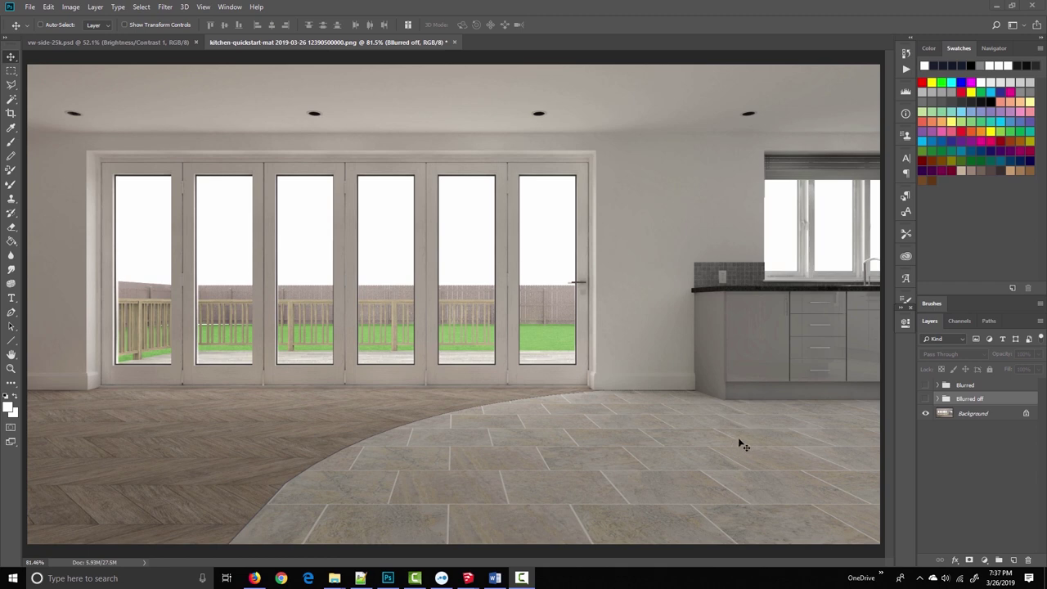
Step: Make the 'Blurred off' layer group visible in the Layers panel
click(926, 399)
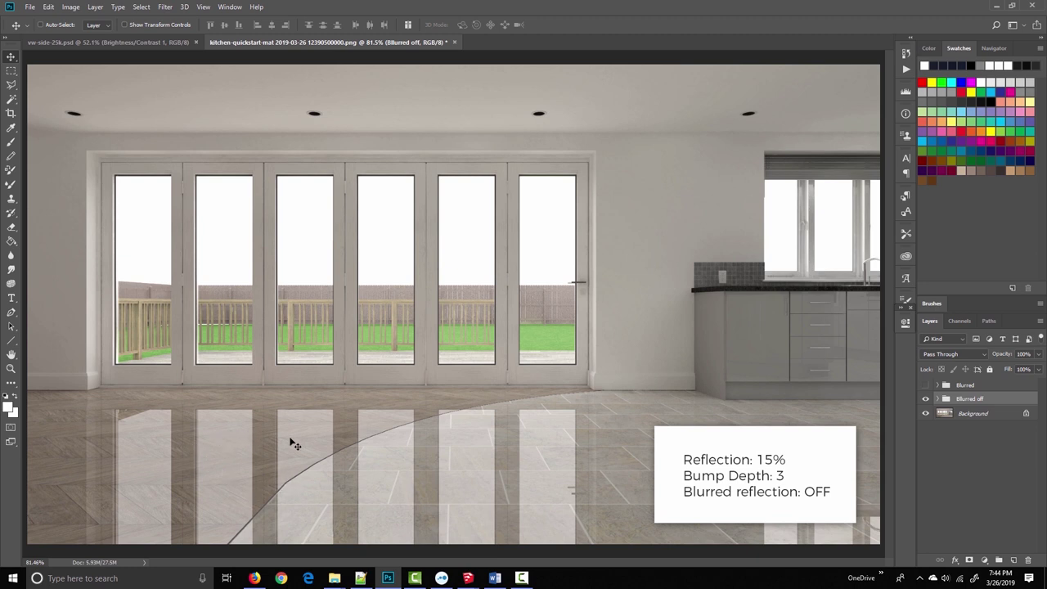
Step: Make the 'Blurred' layer group visible to compare the blurred-reflection render
click(926, 386)
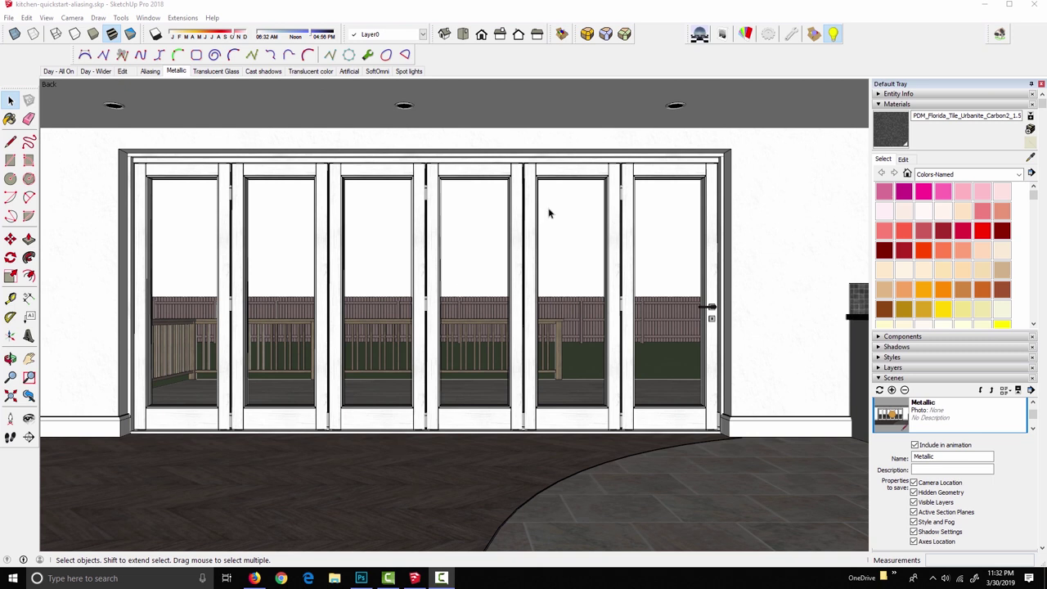
Step: Open SU Podium Browser V3 from the SU Podium toolbar
click(814, 34)
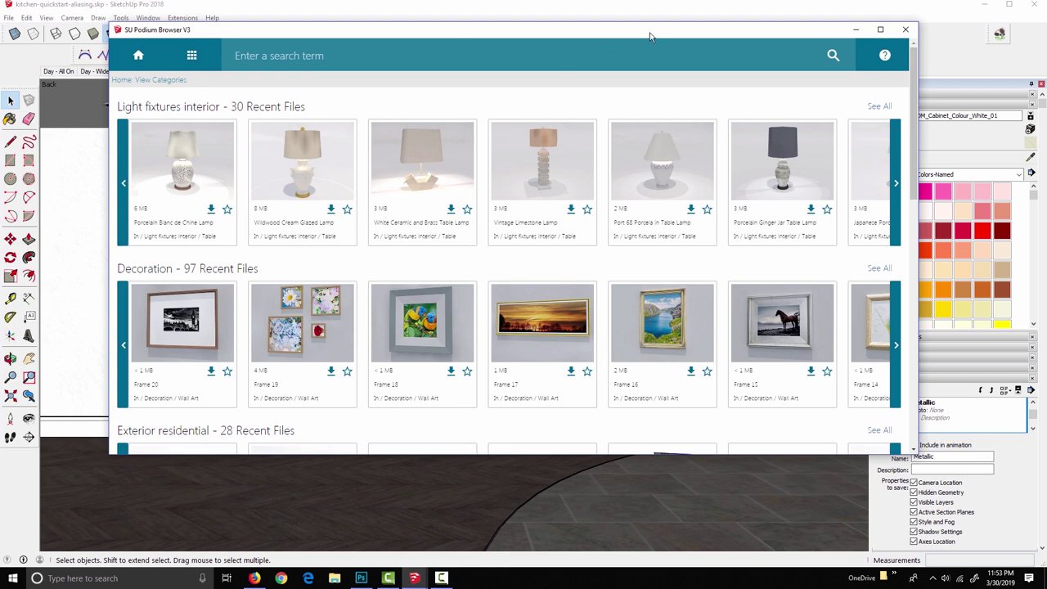
Step: In the Podium Browser, browse Categories > Materials and show all Wood - flooring materials
drag(822, 33, 799, 87)
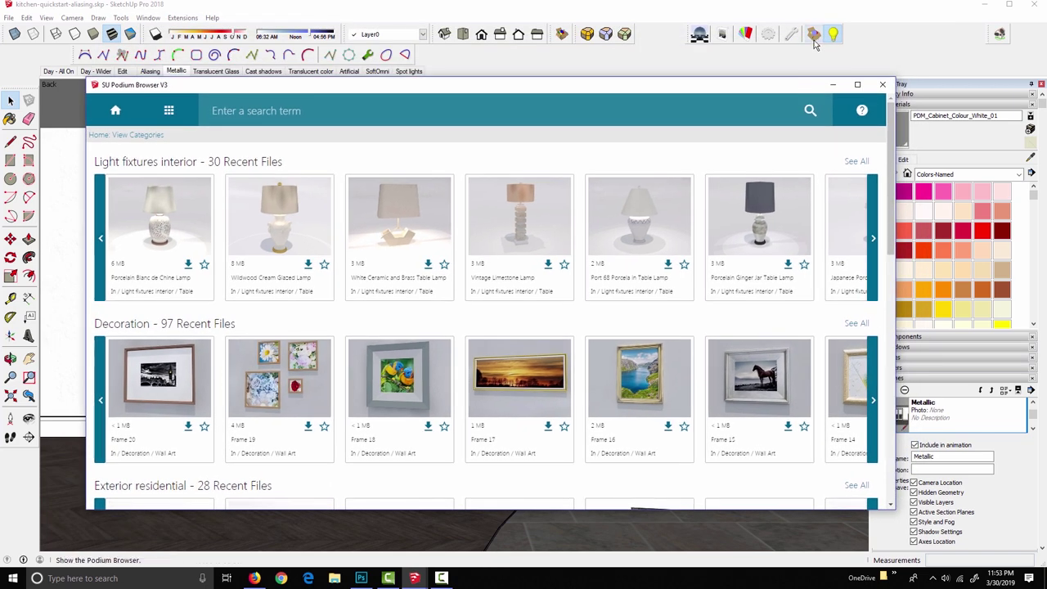
click(814, 43)
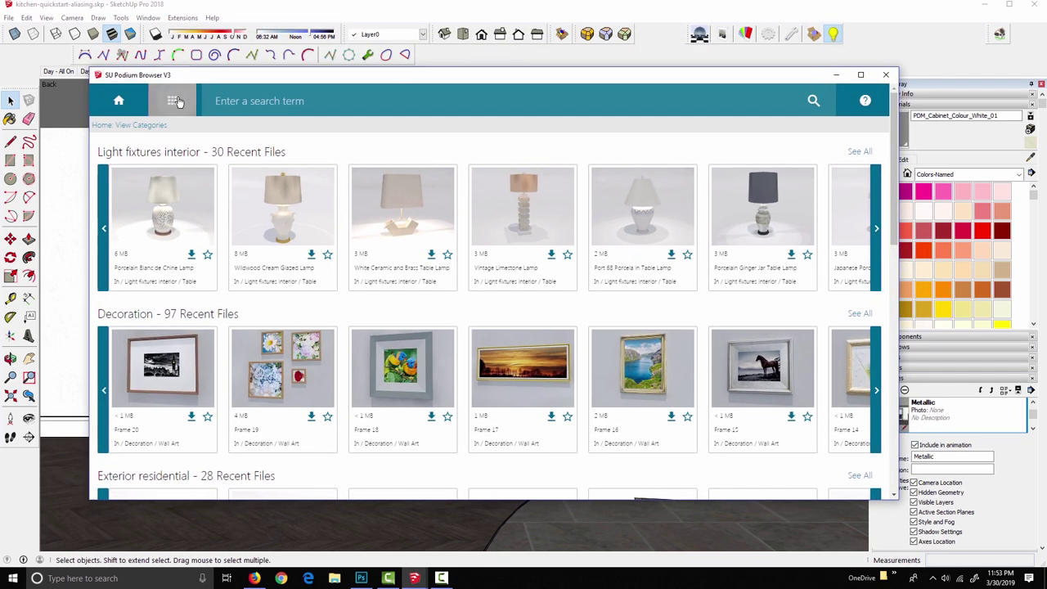
click(178, 101)
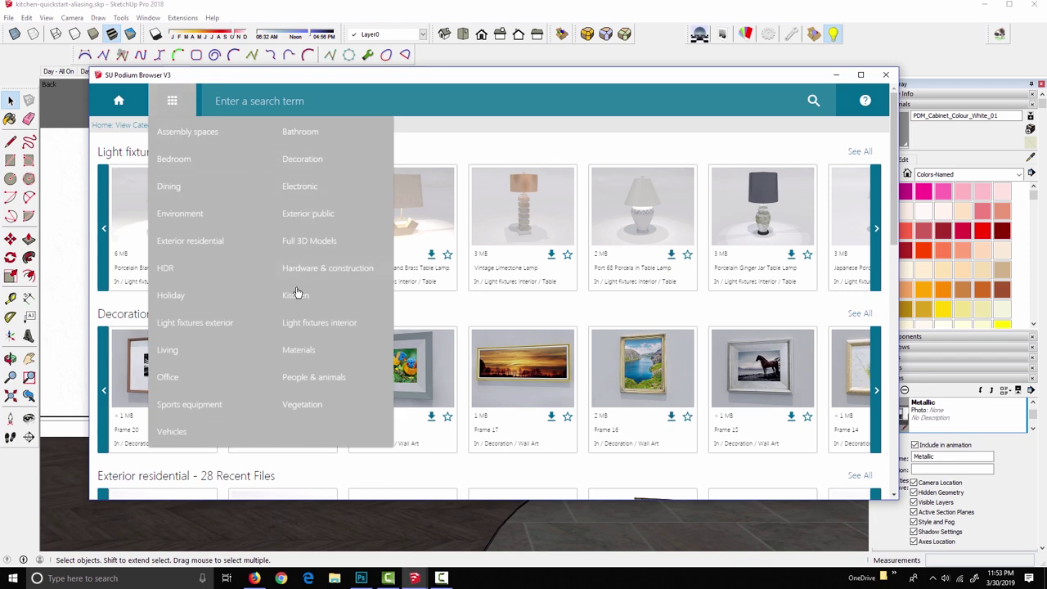
click(299, 350)
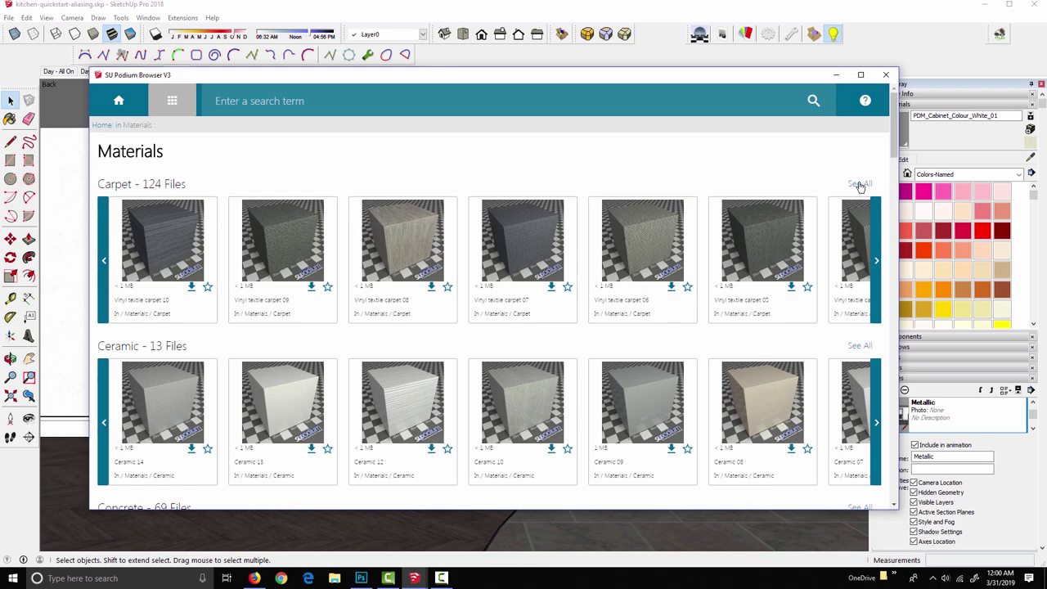
scroll(860, 186, down, 10)
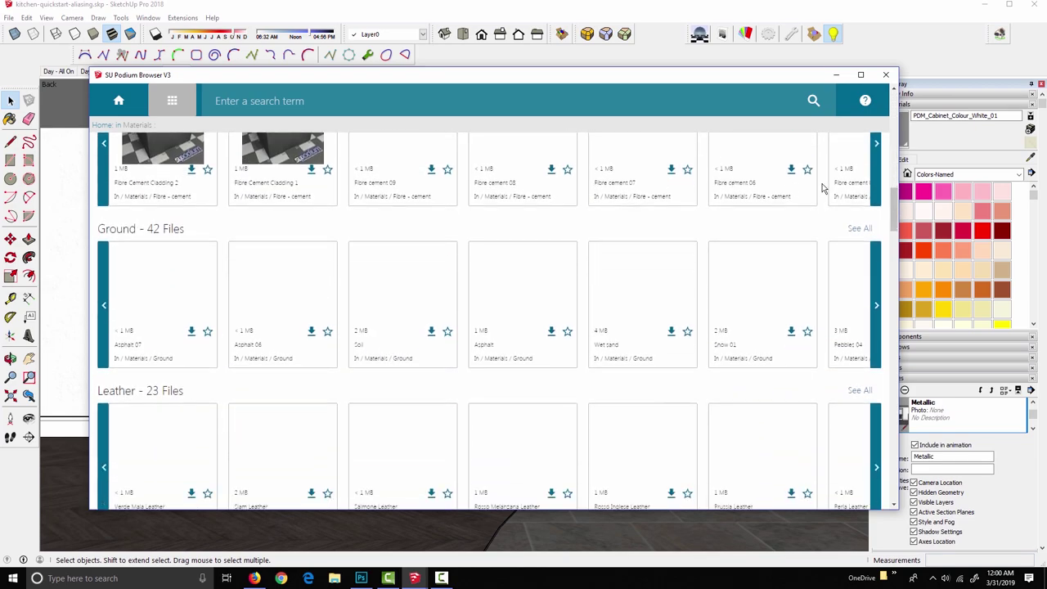
drag(891, 205, 904, 507)
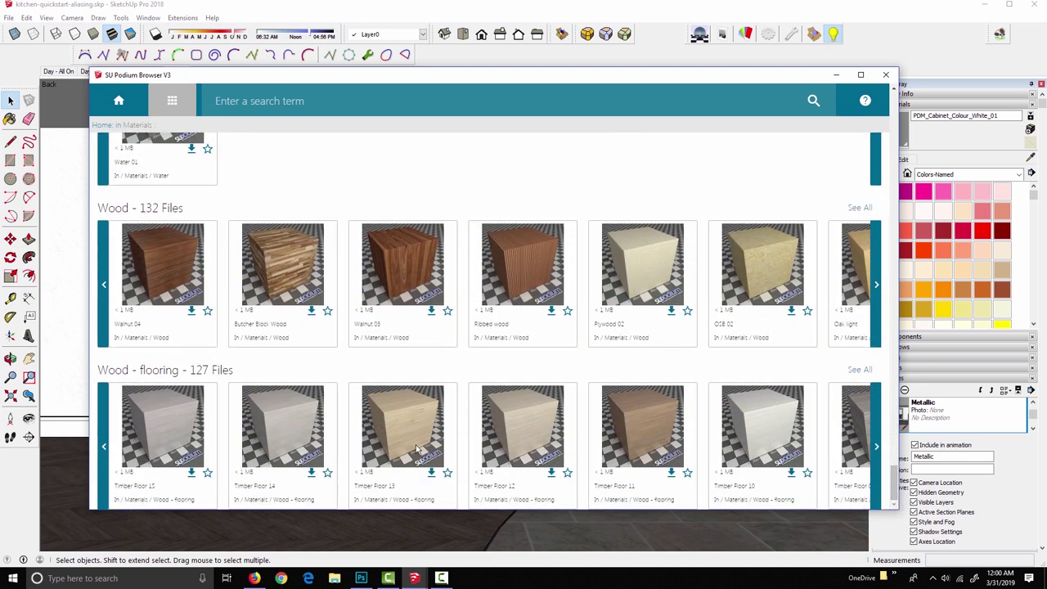
scroll(751, 432, right, 5)
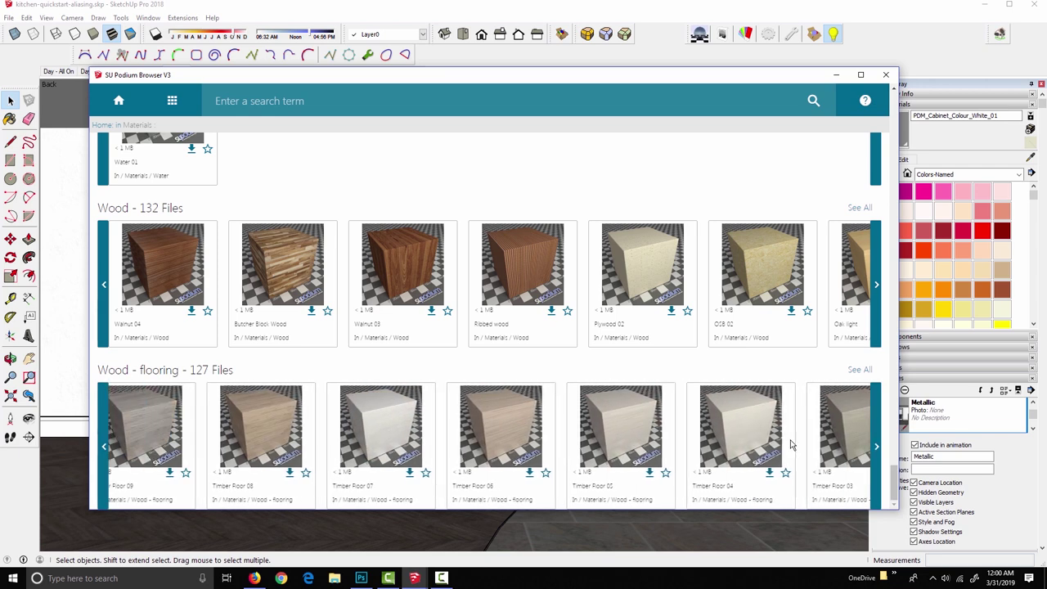
click(876, 441)
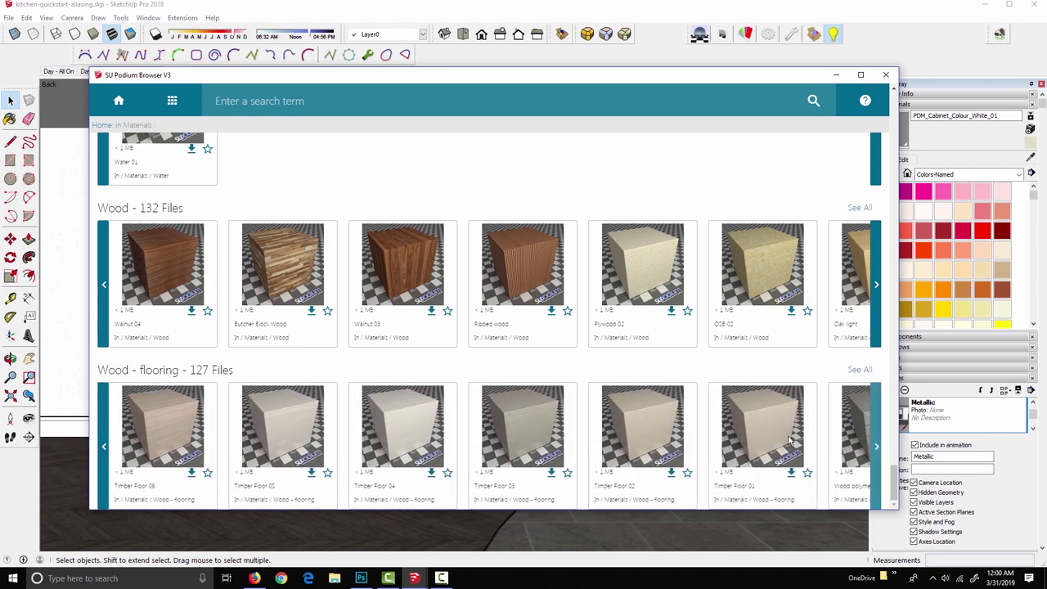
scroll(479, 439, right, 4)
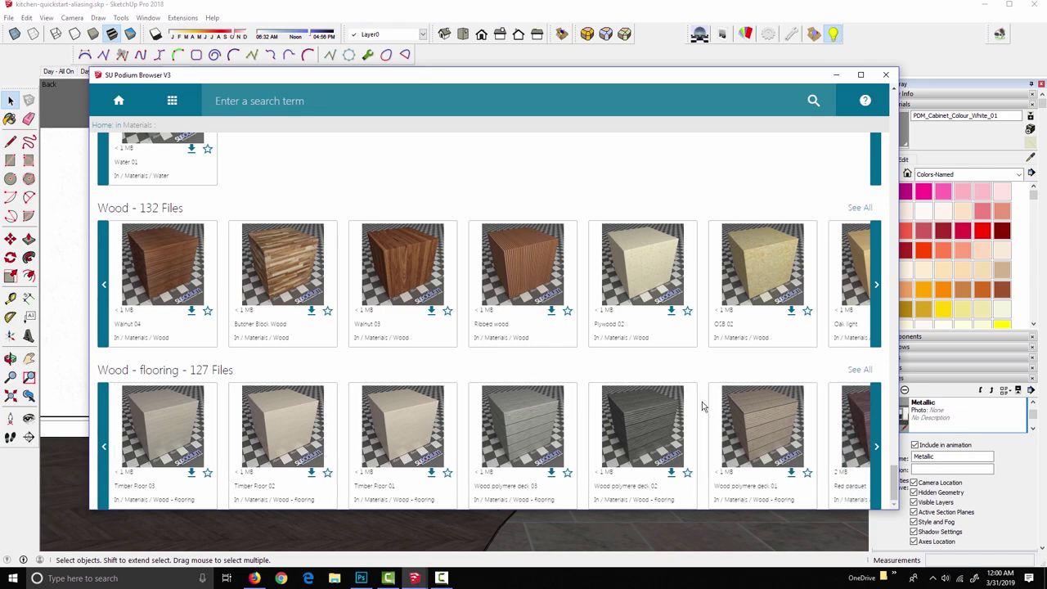
click(859, 369)
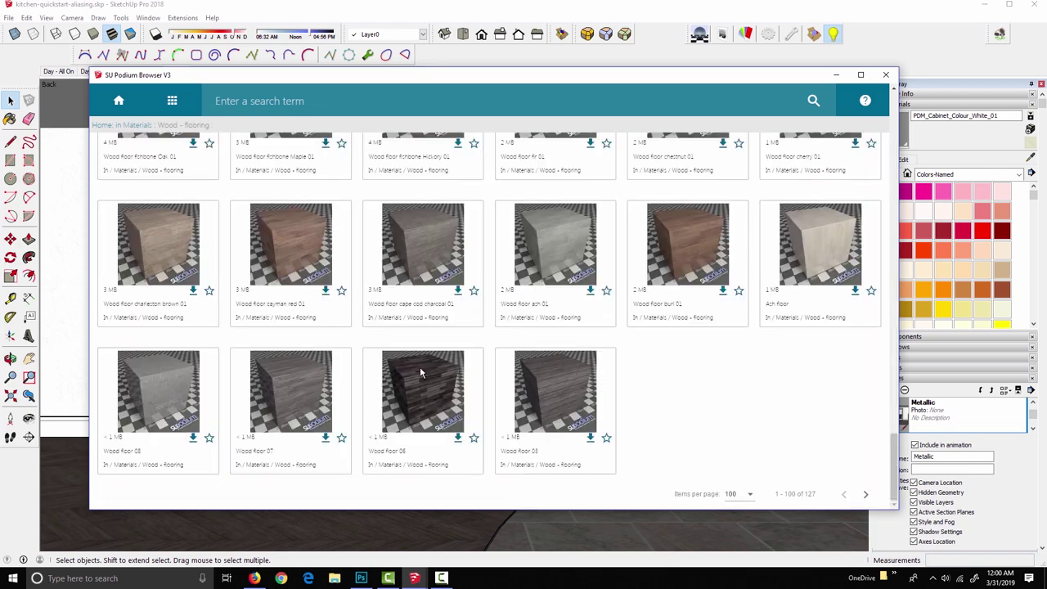
Step: Download the Wood floor squares Walnut material cube into the model
key(m)
scroll(416, 367, up, 8)
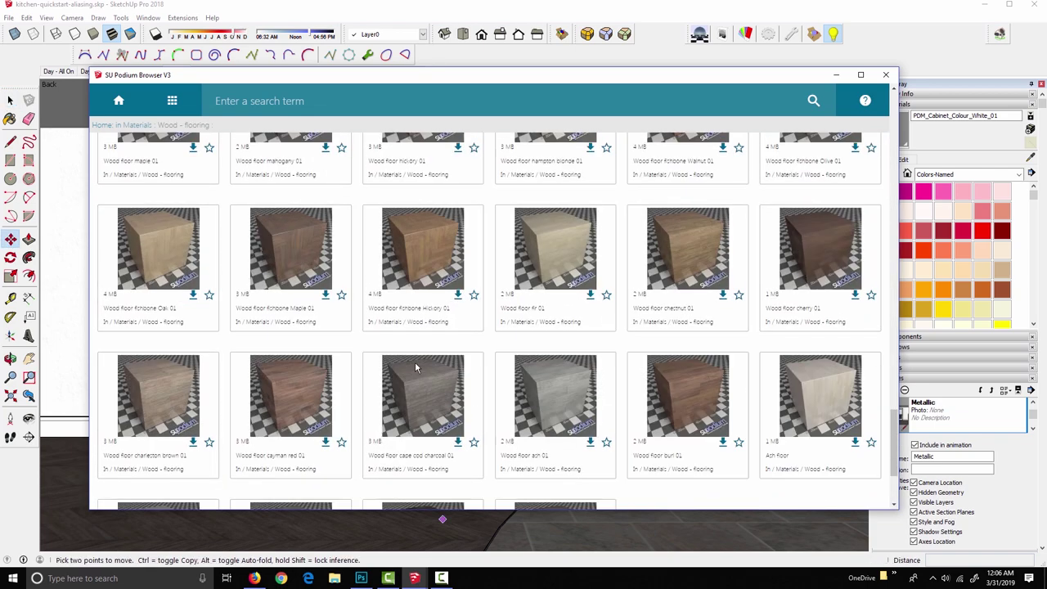
scroll(381, 348, up, 5)
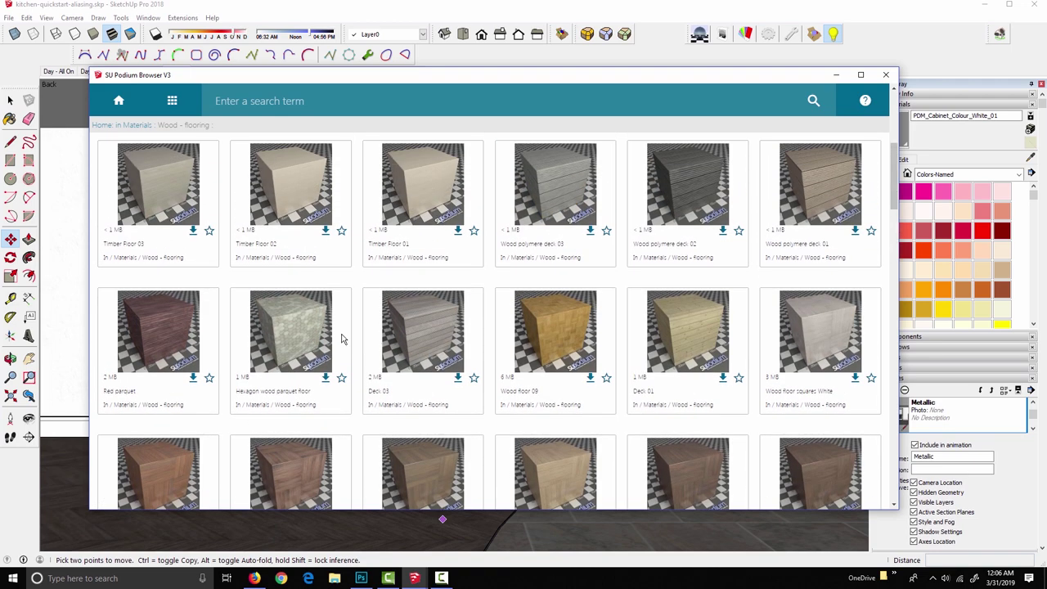
scroll(339, 338, down, 3)
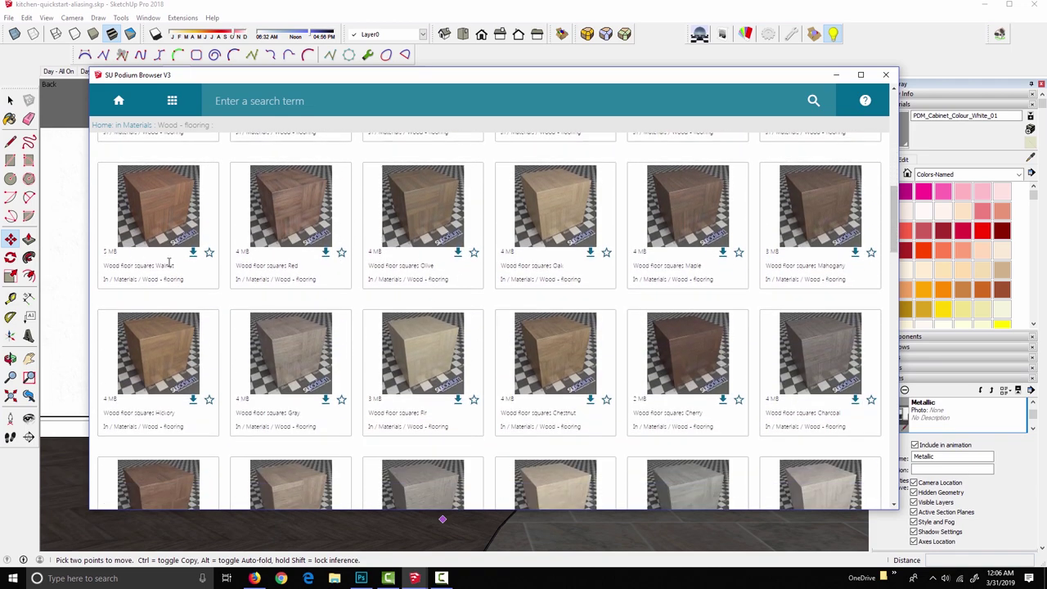
click(194, 257)
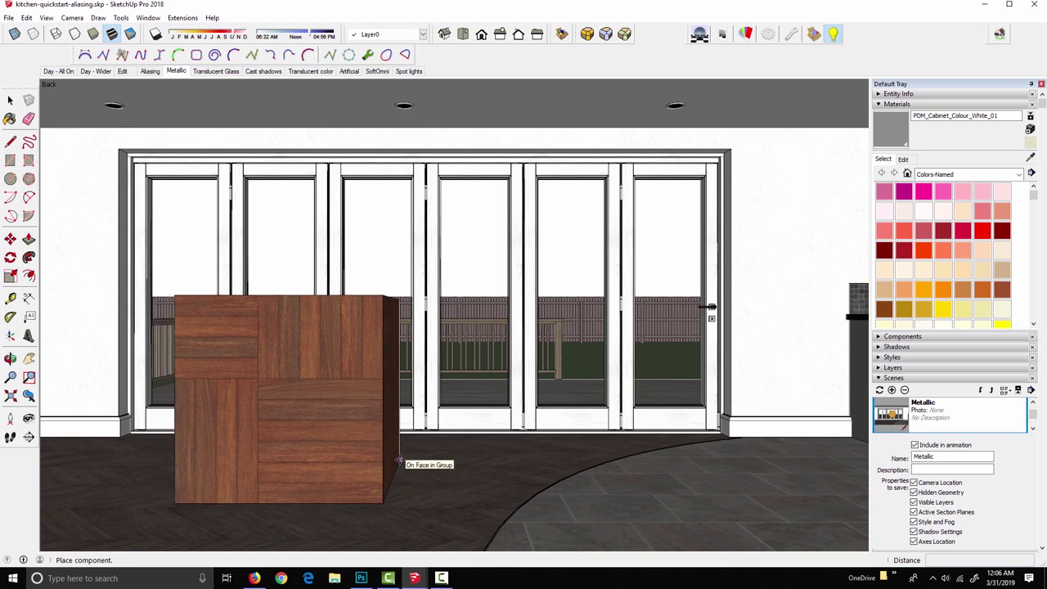
Step: Place the walnut cube in front of the doors and sample its material with the Paint Bucket
click(398, 462)
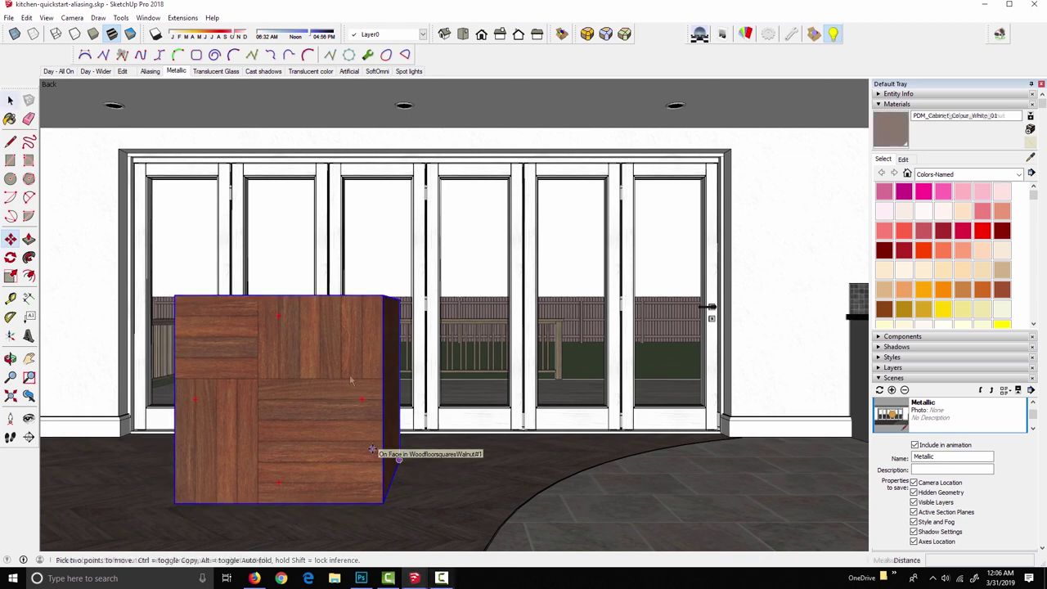
key(space)
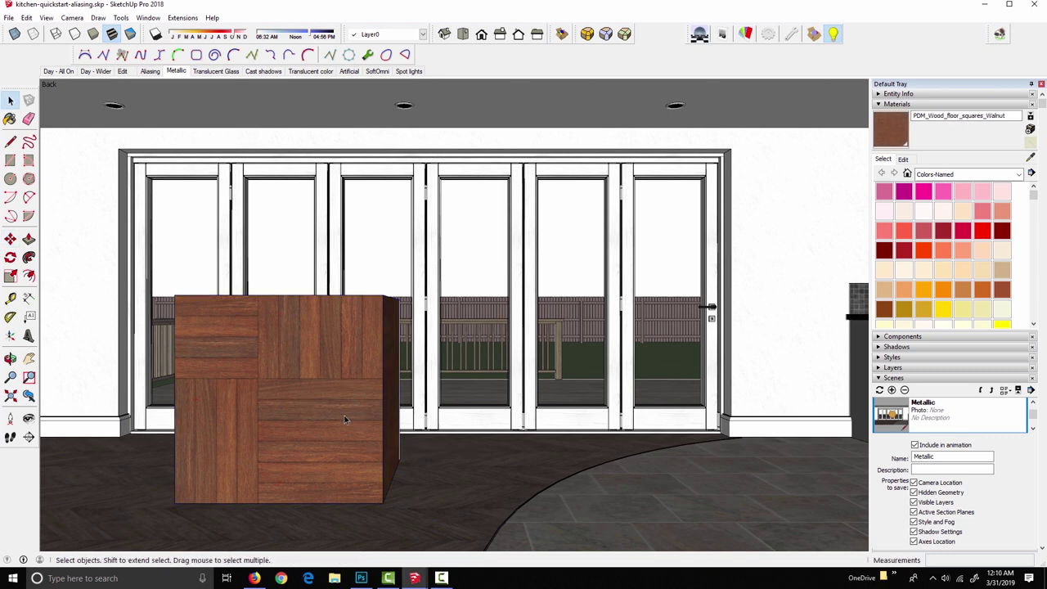
click(10, 119)
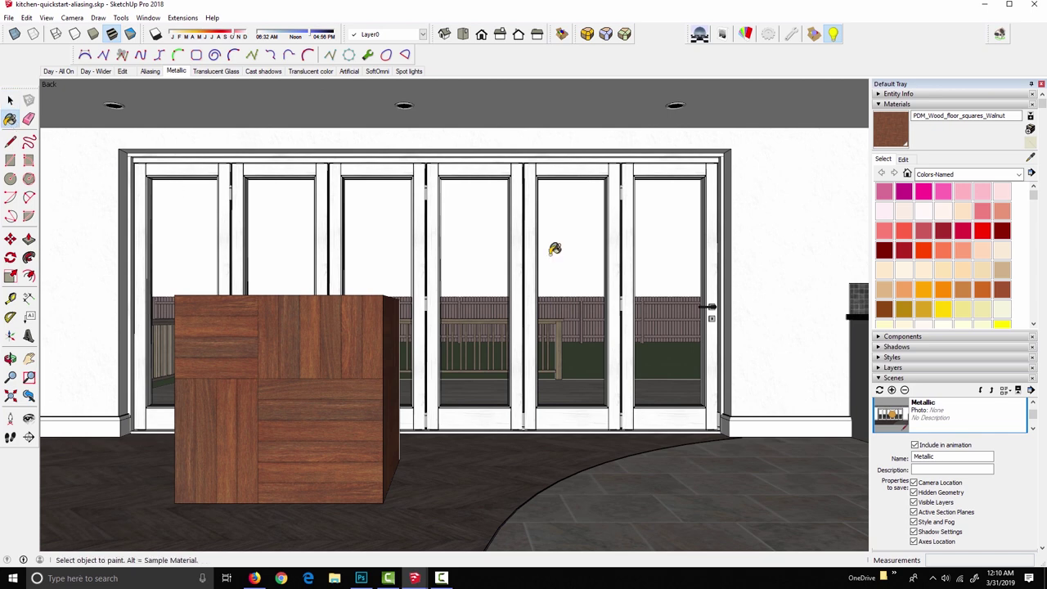
key(alt)
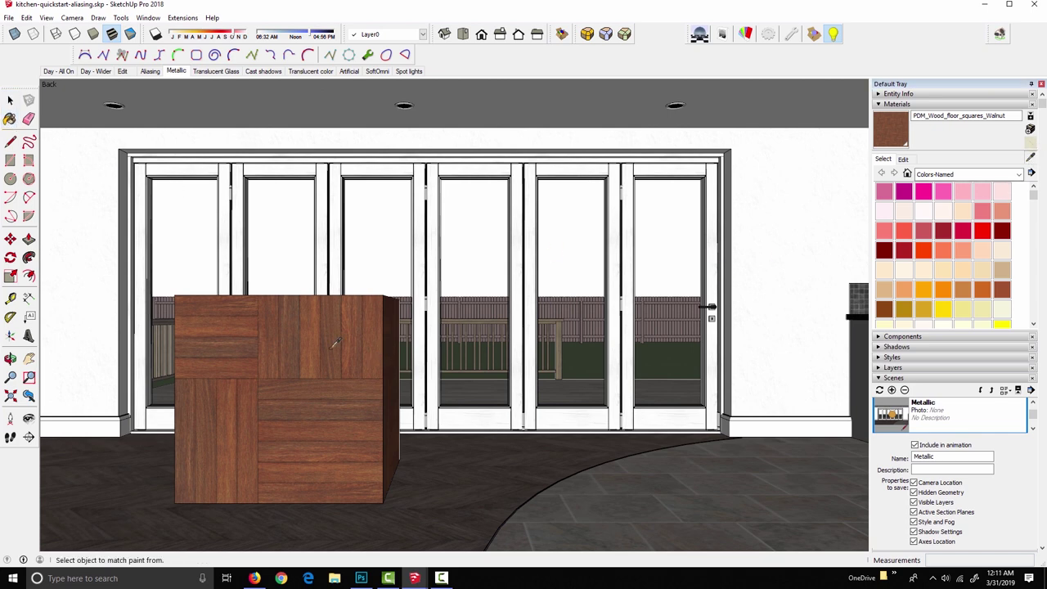
key(space)
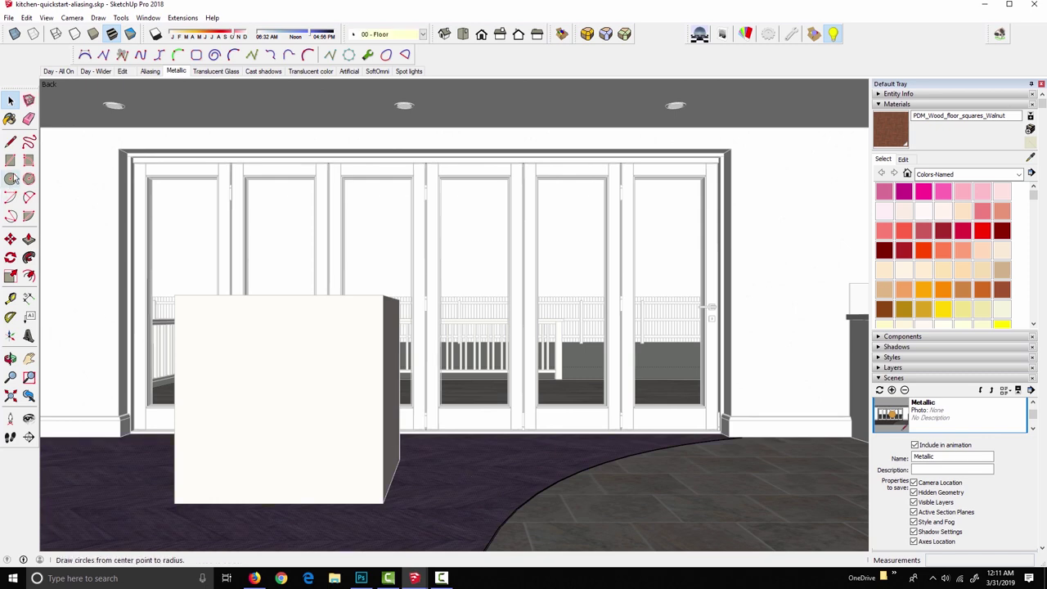
Step: Paint the kitchen floor with the Wood floor squares Walnut material and orbit to check
click(10, 119)
click(479, 467)
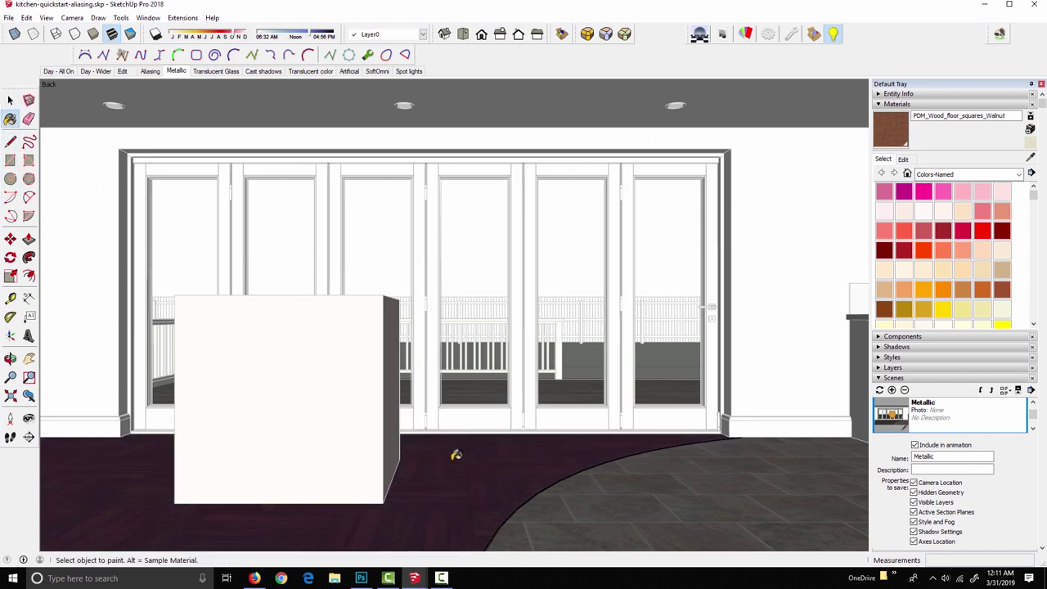
mouse_move(455, 456)
middle_down()
mouse_move(504, 393)
mouse_move(402, 450)
mouse_move(545, 404)
mouse_move(533, 417)
middle_up()
ctrl+click(533, 417)
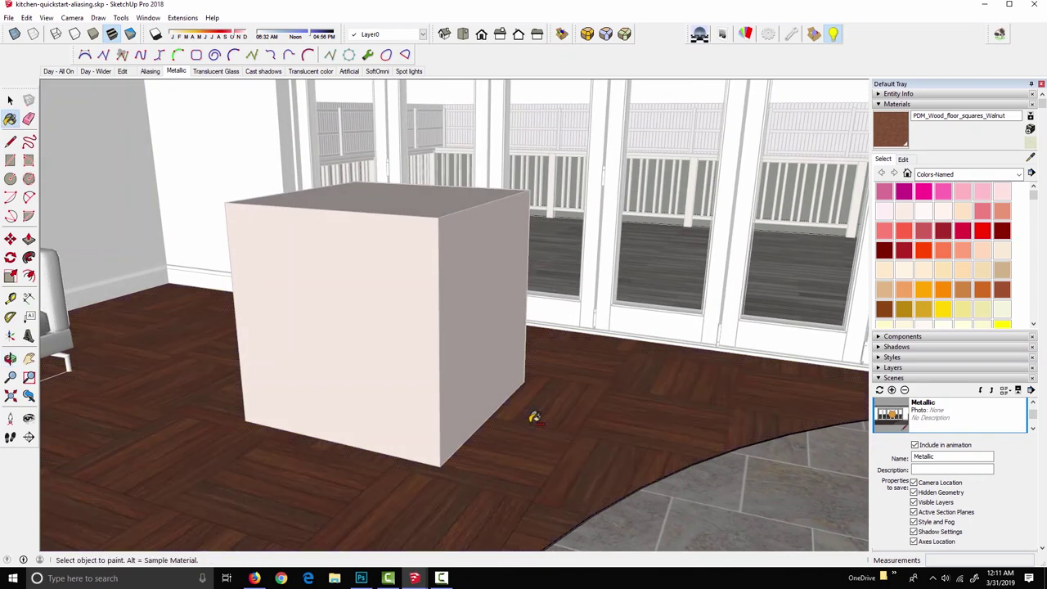
key(space)
middle_drag(458, 417, 484, 491)
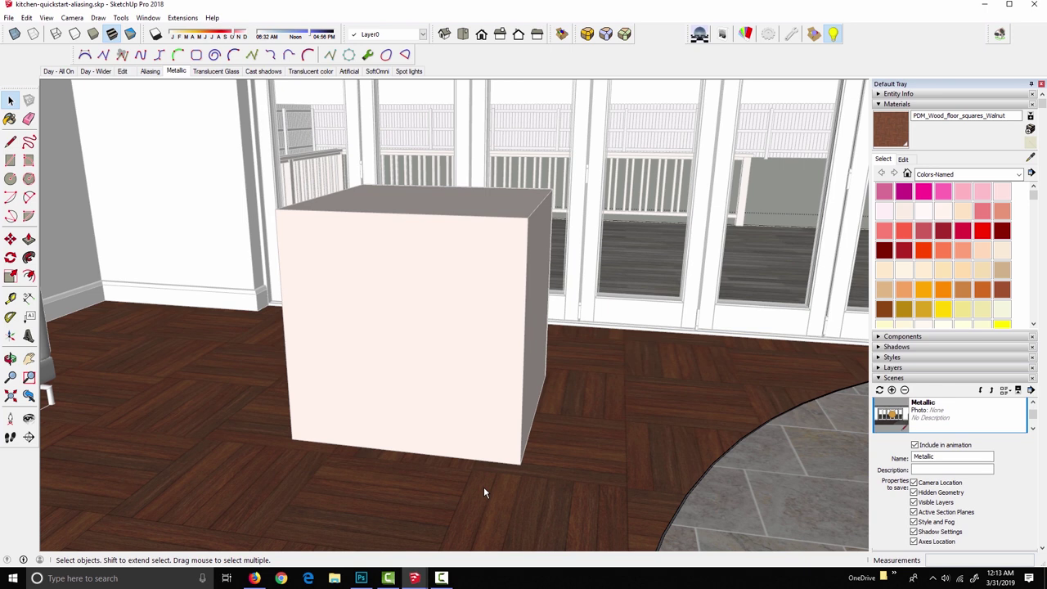
Step: Load the walnut floor material's Podium properties by sampling the floor
click(746, 34)
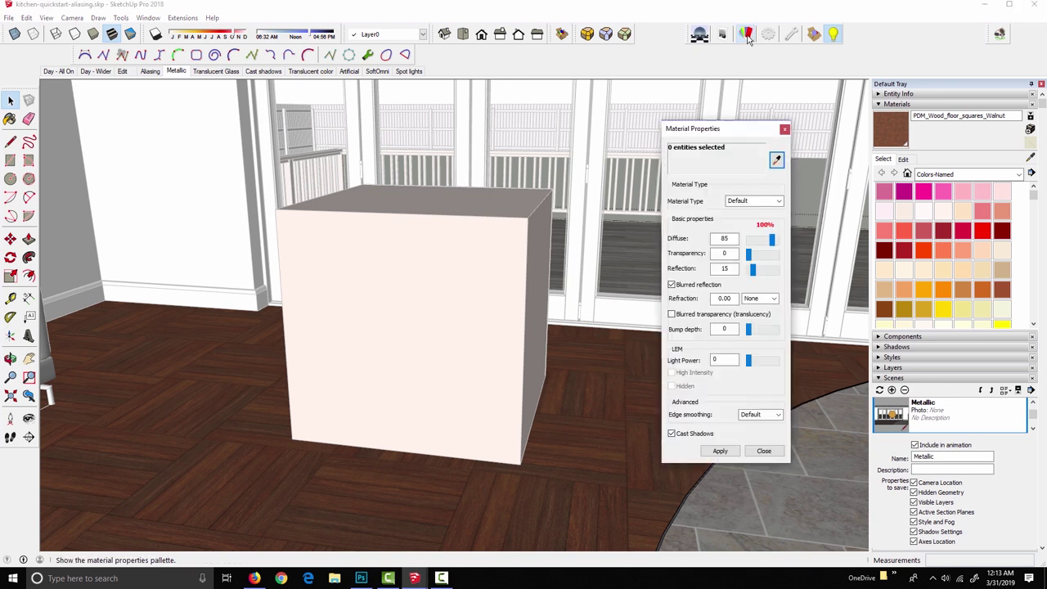
click(776, 160)
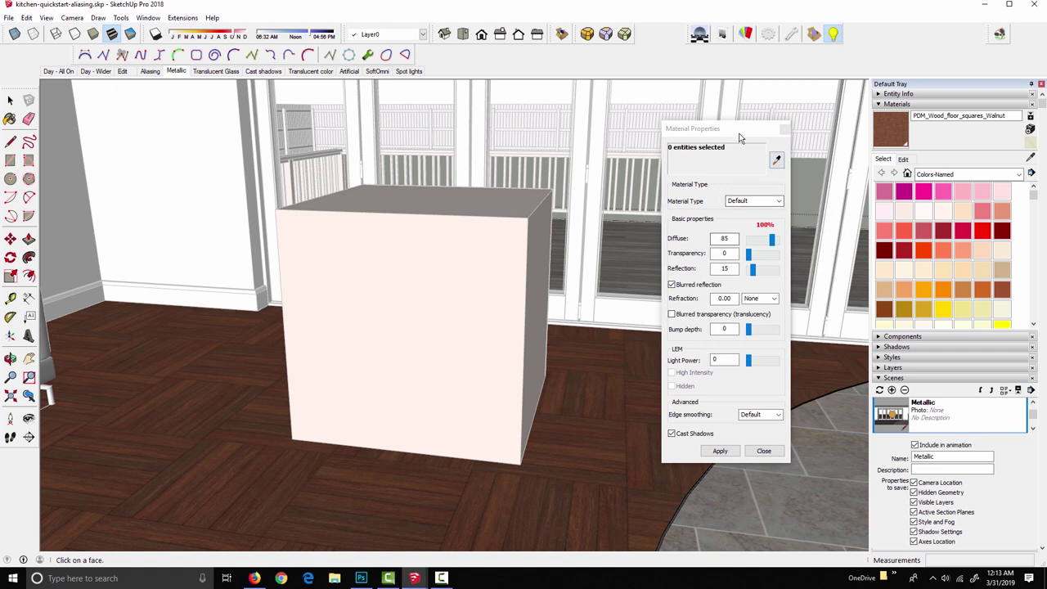
drag(740, 133, 726, 127)
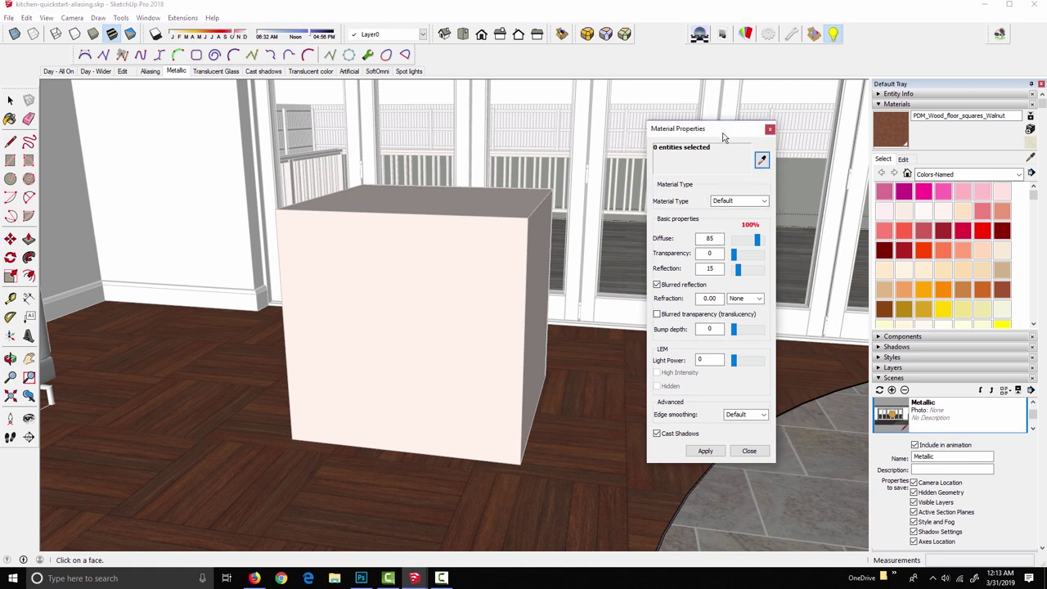
click(764, 157)
click(599, 421)
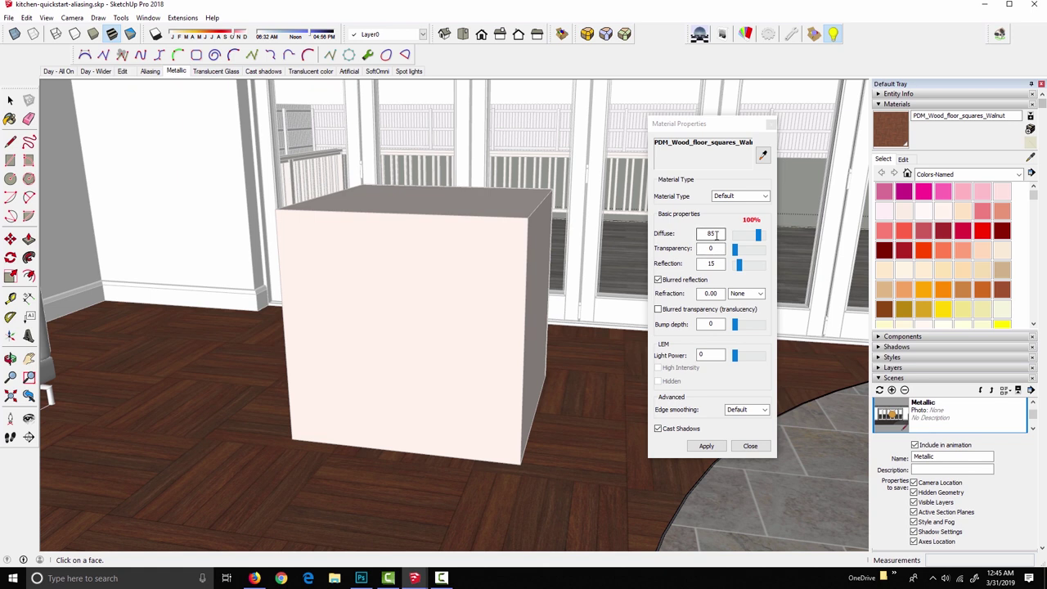
Step: Check the walnut Reflection value, then bring the SU Podium Browser back to the front
click(717, 263)
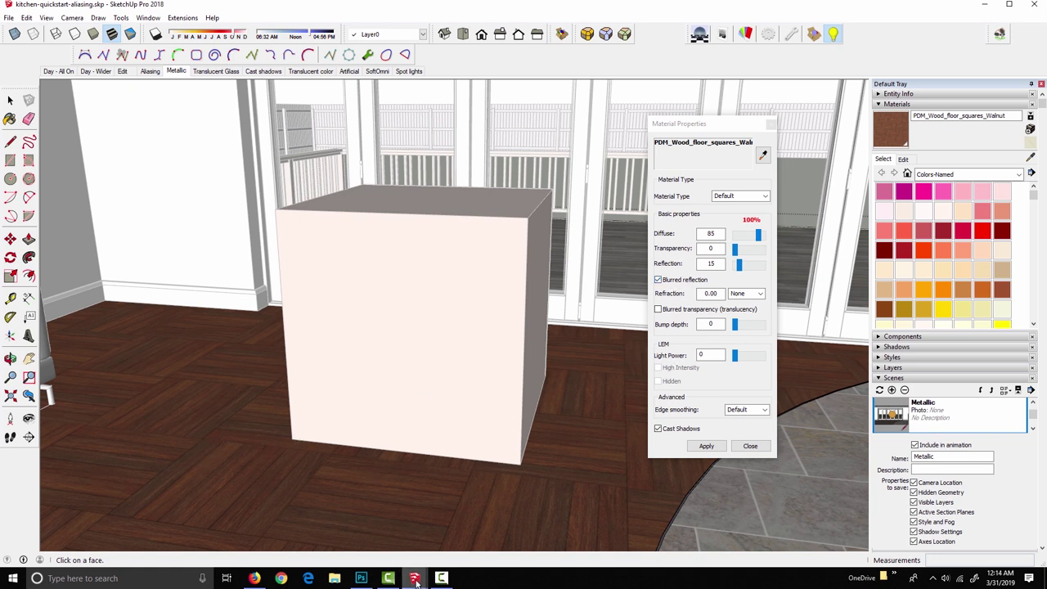
mouse_move(415, 578)
click(467, 532)
Step: Scroll through the Podium Browser's Wood - flooring materials
scroll(423, 326, down, 5)
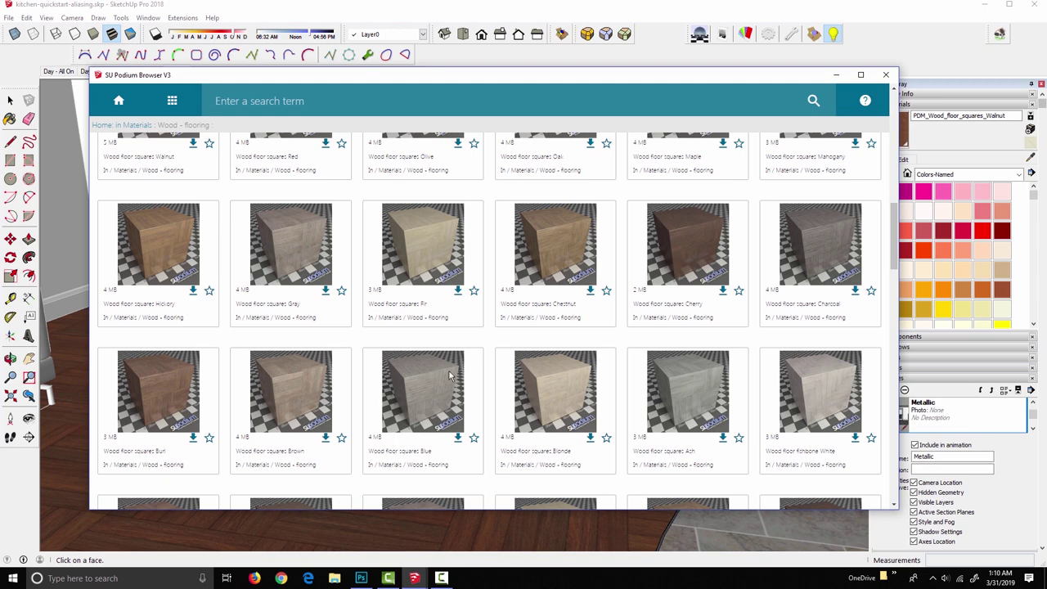
scroll(514, 336, down, 5)
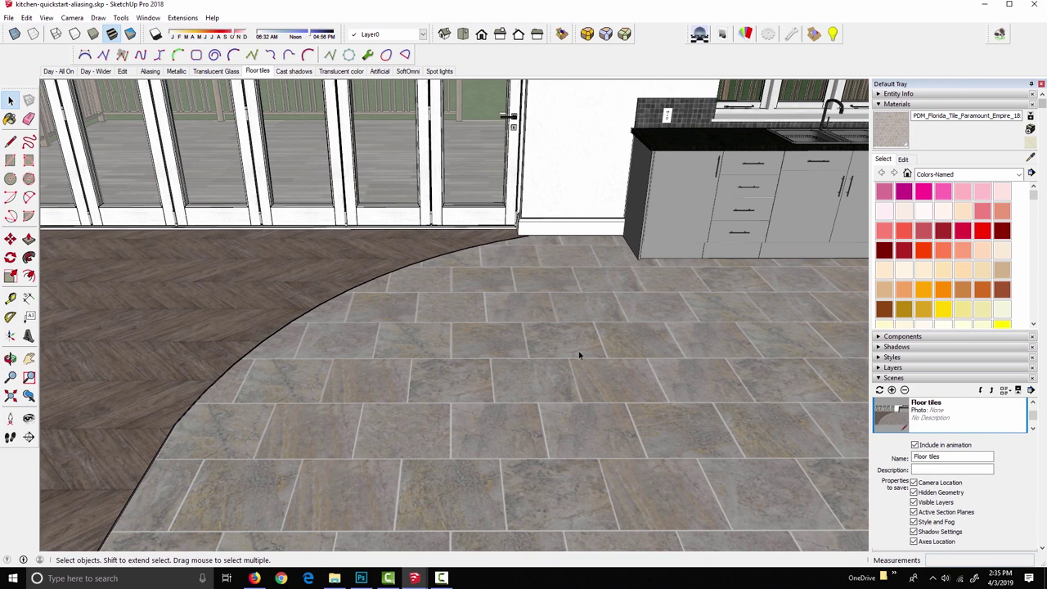
click(746, 34)
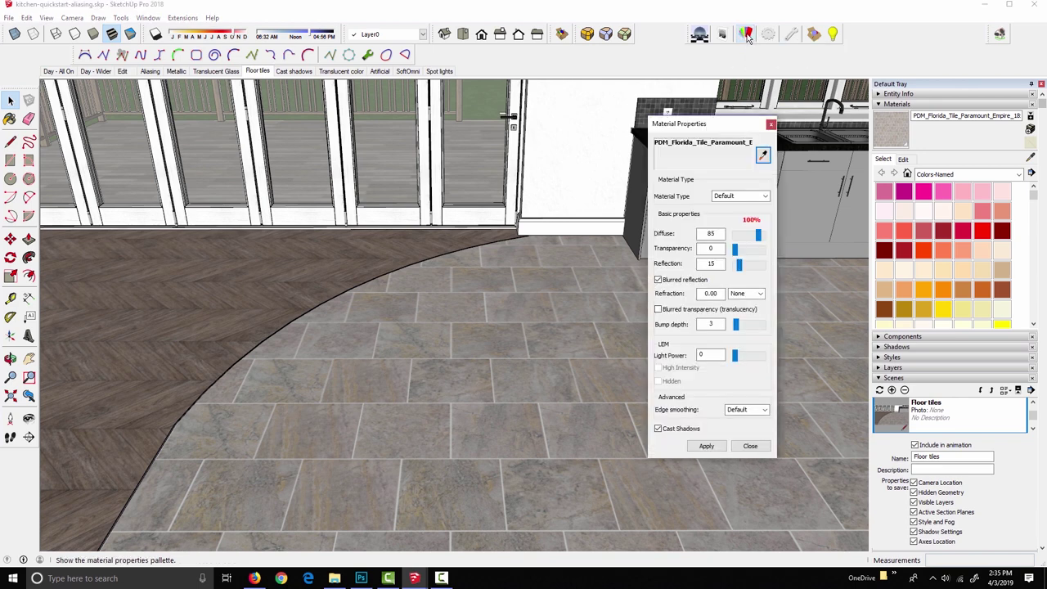
click(763, 155)
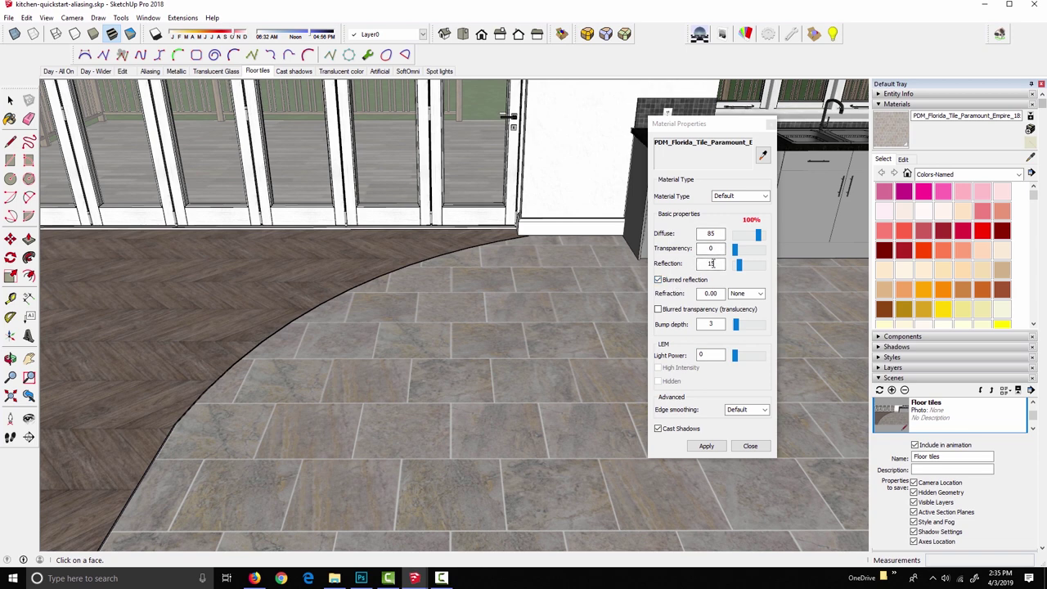
click(771, 124)
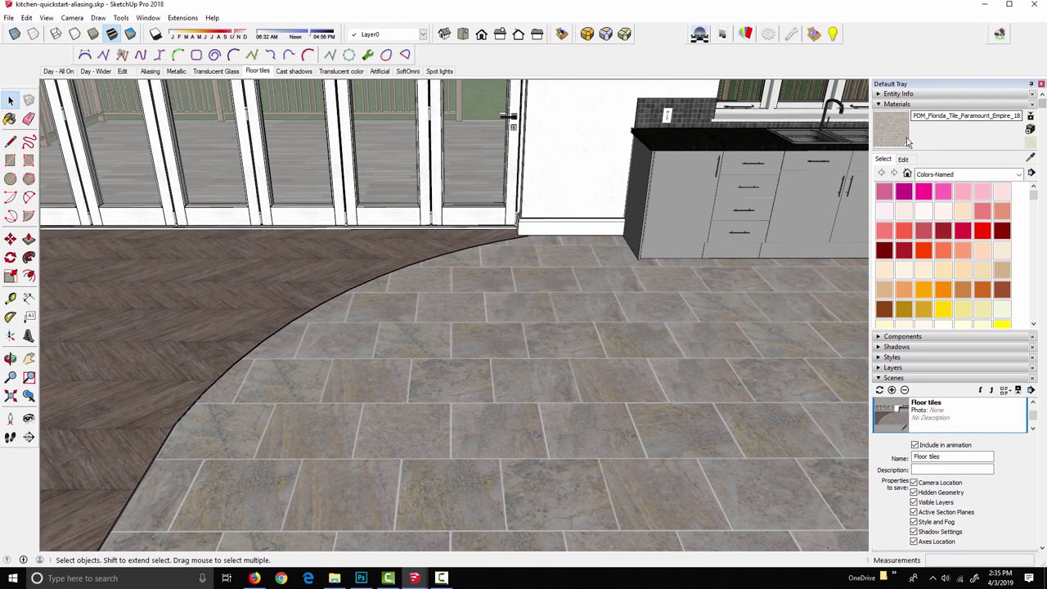
Step: Create the 'Imported tile texture' material from Desktop > V26-quickstart > materials vid > tile-import-02.jpg
click(1030, 131)
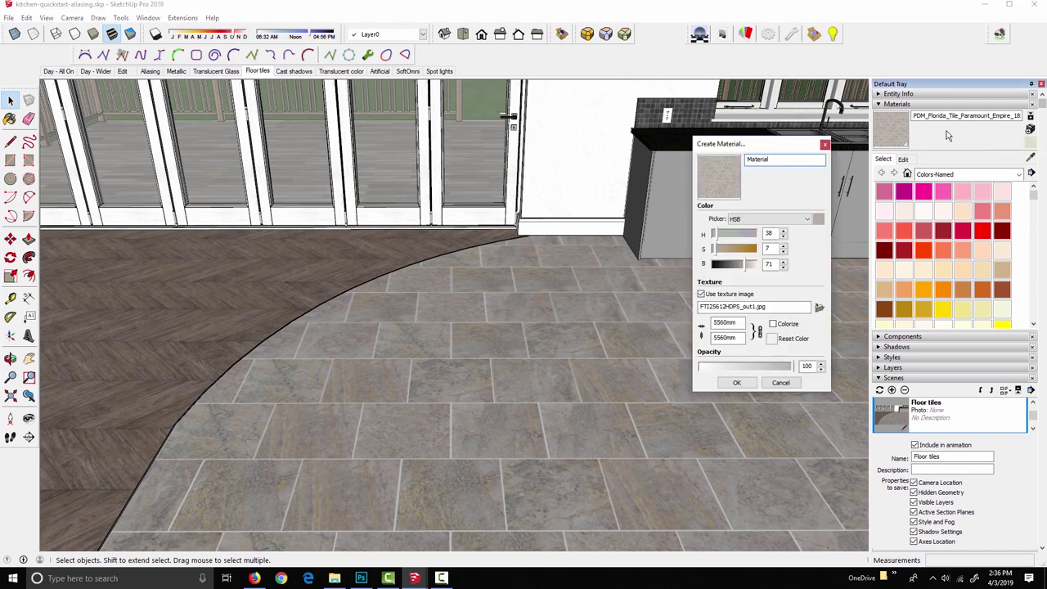
drag(810, 159, 644, 159)
text(Imported tile texture)
click(818, 311)
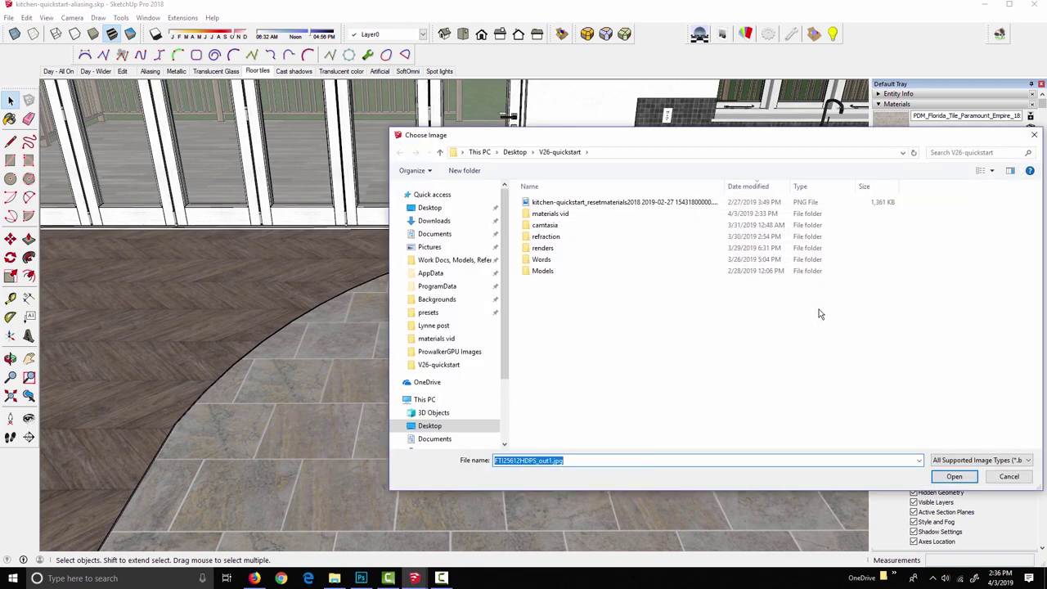
click(439, 207)
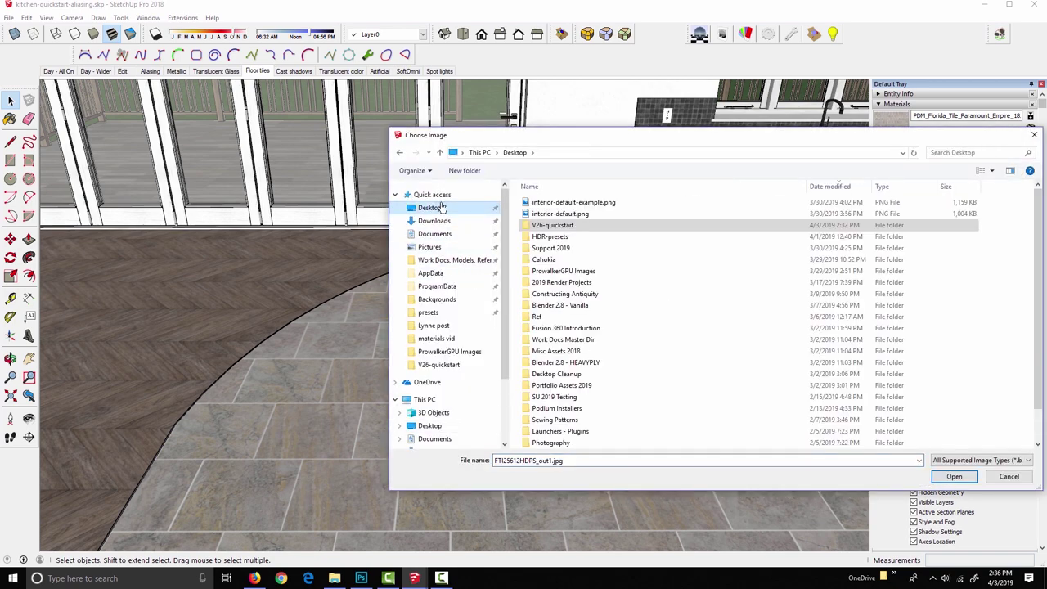
double_click(544, 225)
click(548, 214)
double_click(548, 213)
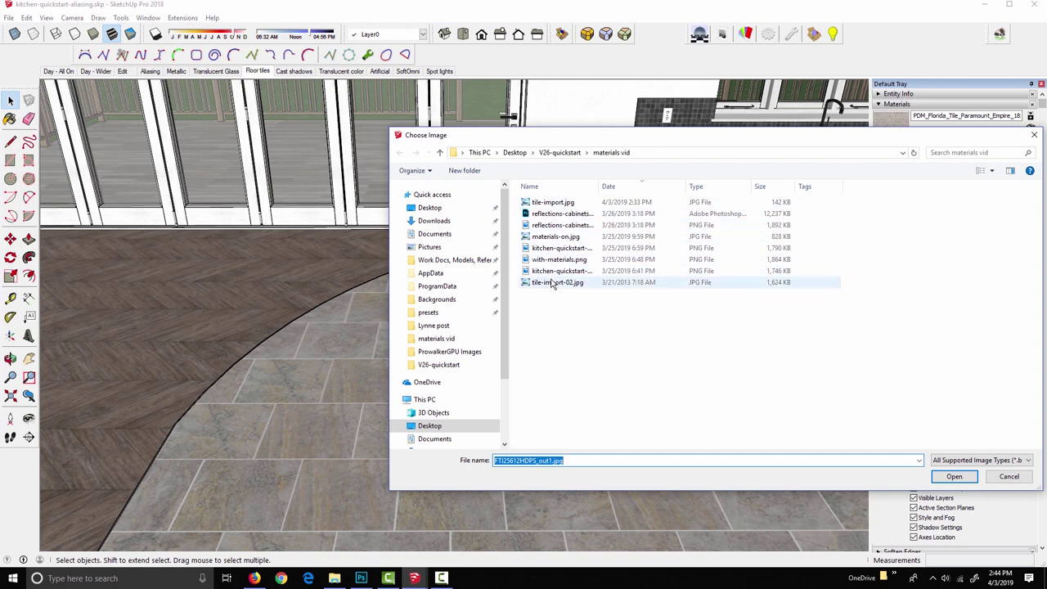
click(553, 283)
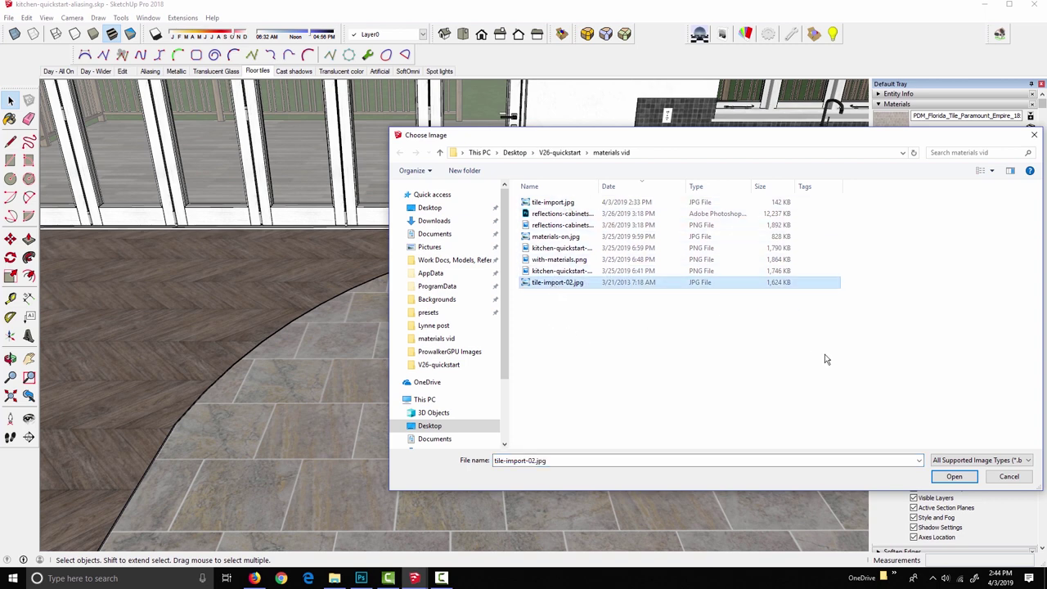
click(953, 478)
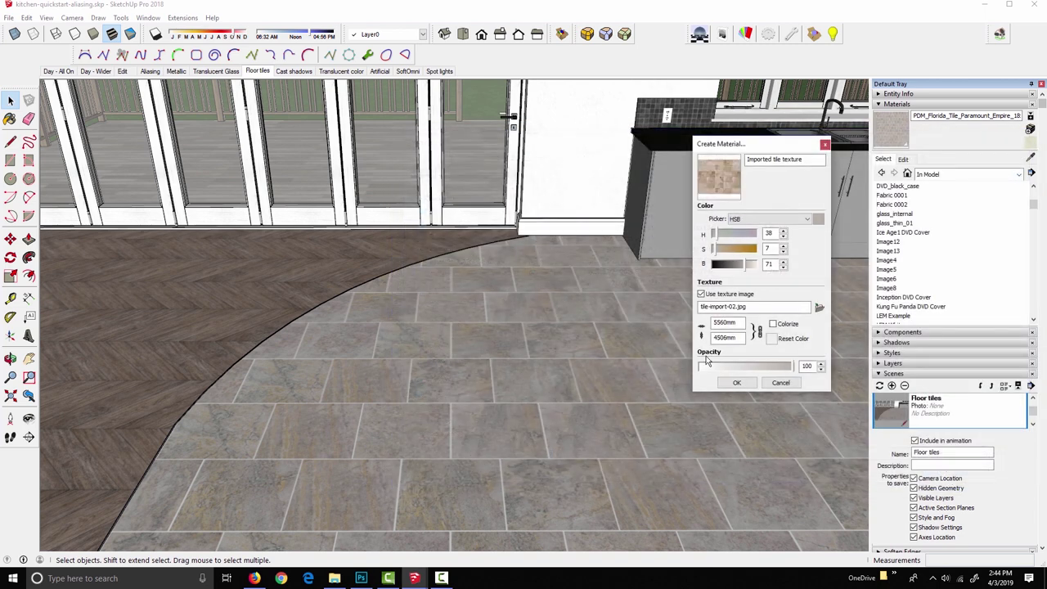
click(738, 383)
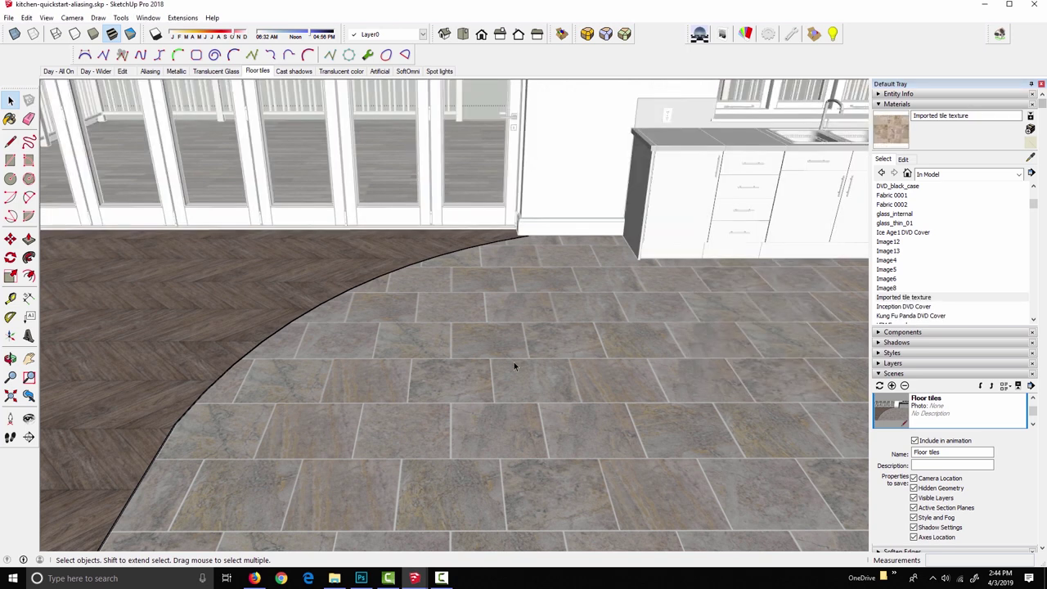
Step: Paint the curved tile floor with the Imported tile texture
click(514, 365)
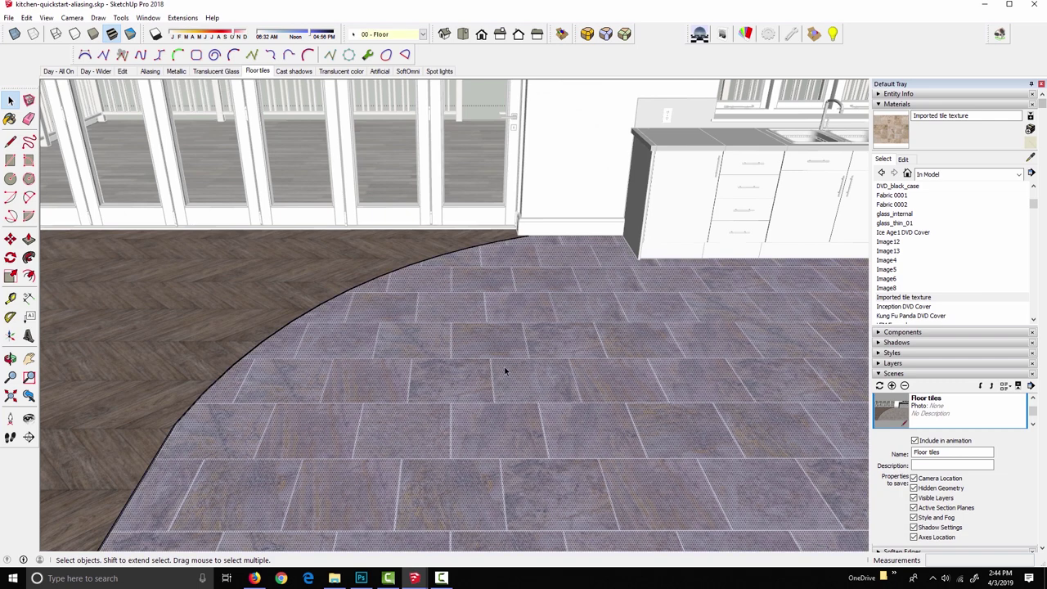
click(9, 119)
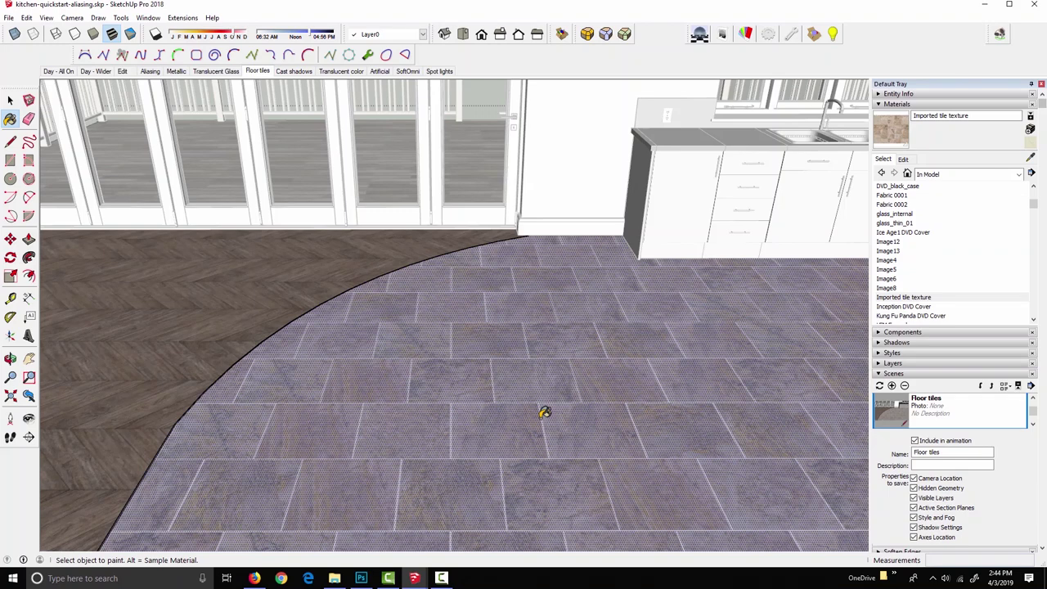
click(545, 412)
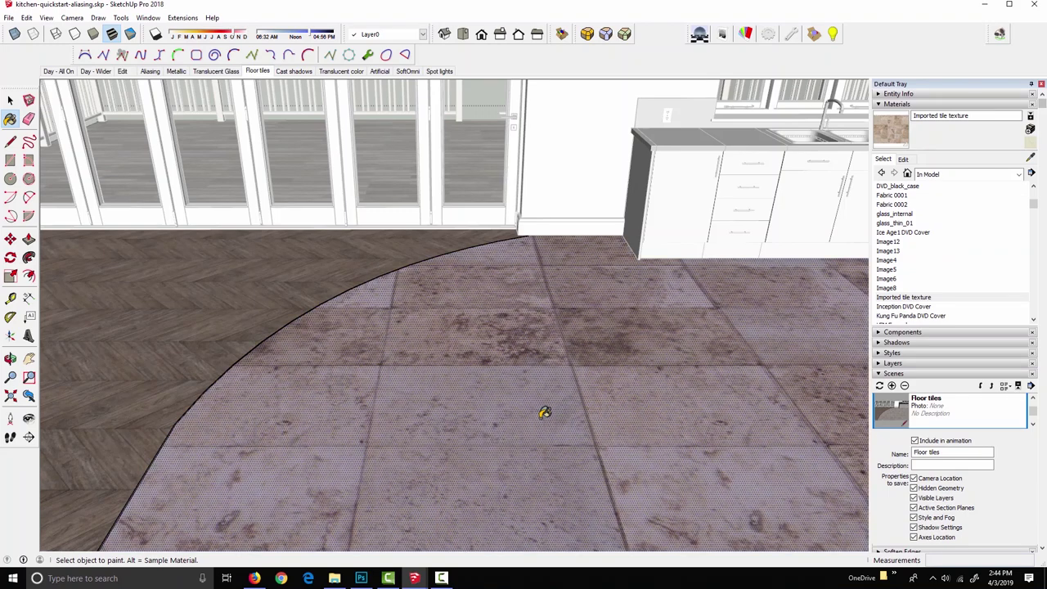
Step: Set the texture width to 2560mm and select the herringbone wood floor
click(903, 159)
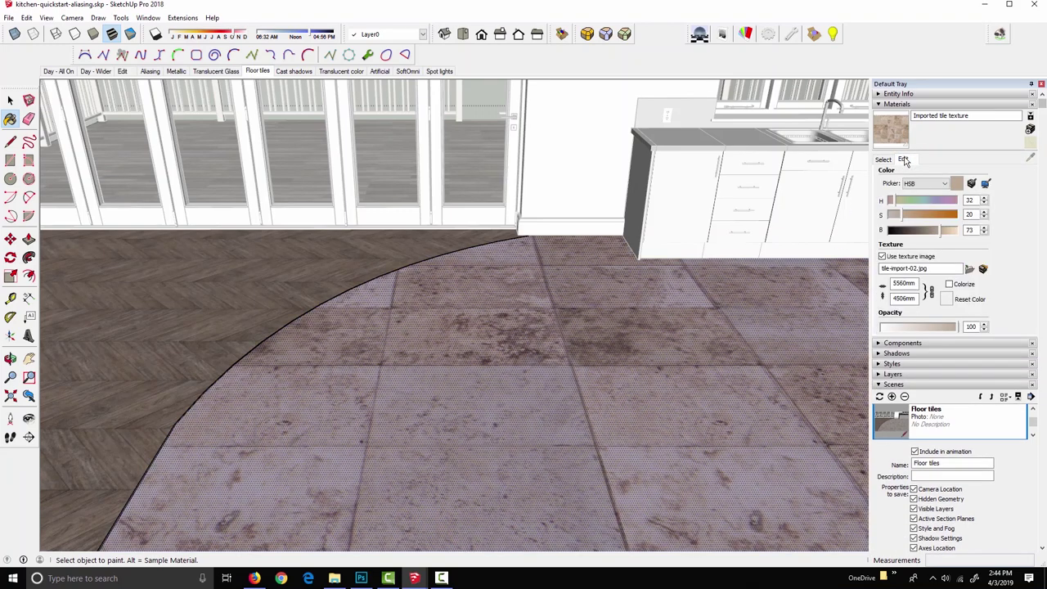
click(894, 283)
drag(897, 283, 891, 283)
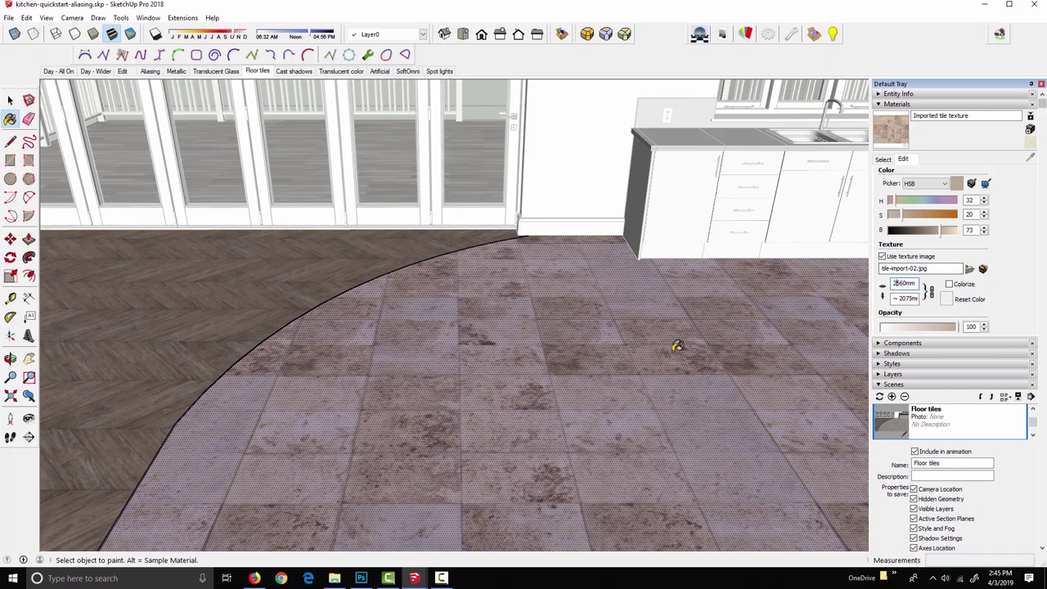
click(10, 100)
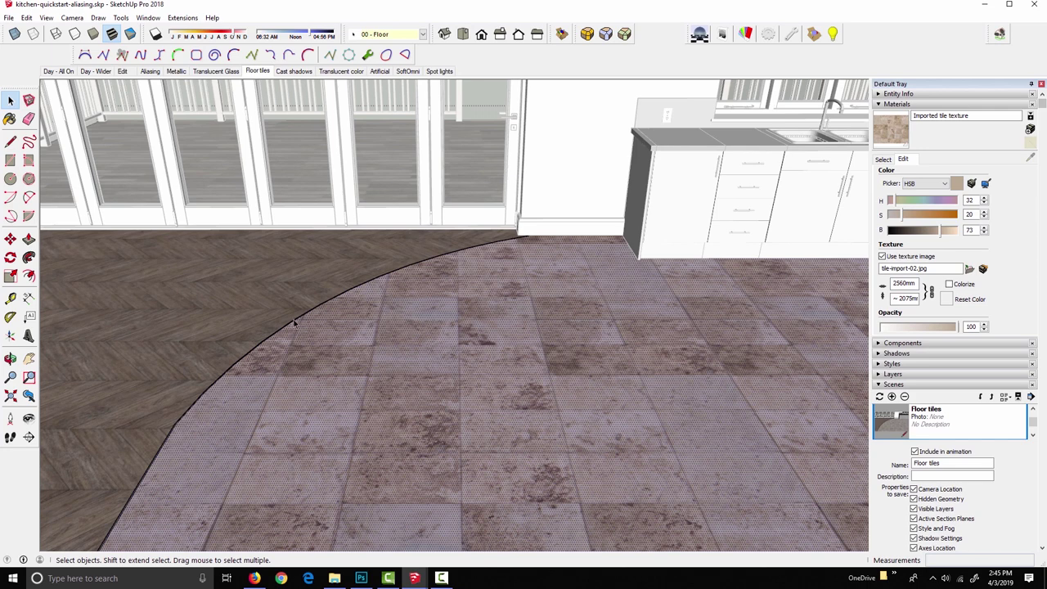
click(267, 314)
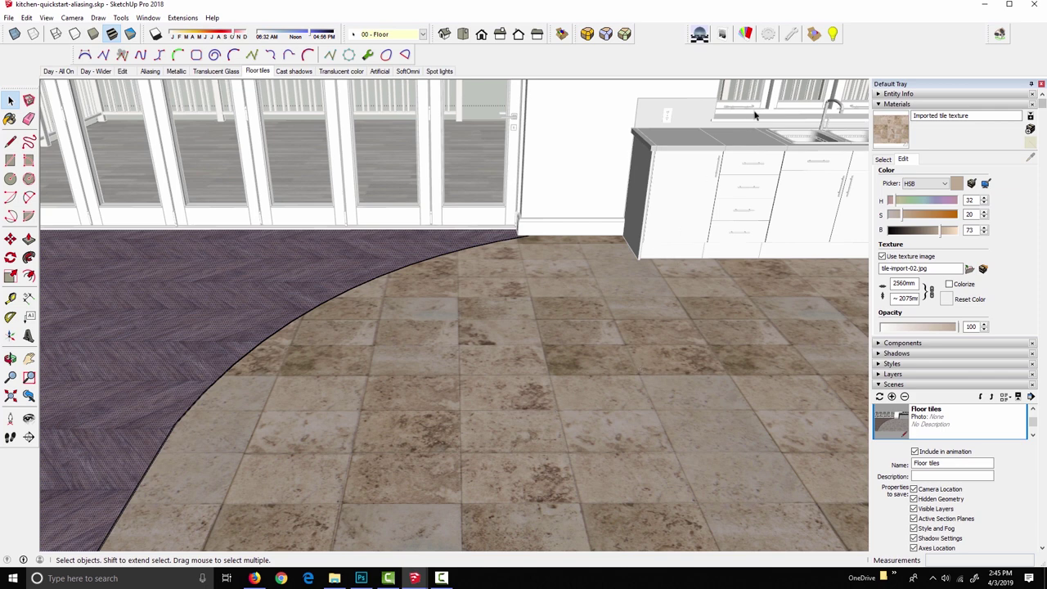
Step: Sample the tile floor and apply Podium properties: Diffuse 85, Reflection 15, bump depth 3
click(746, 34)
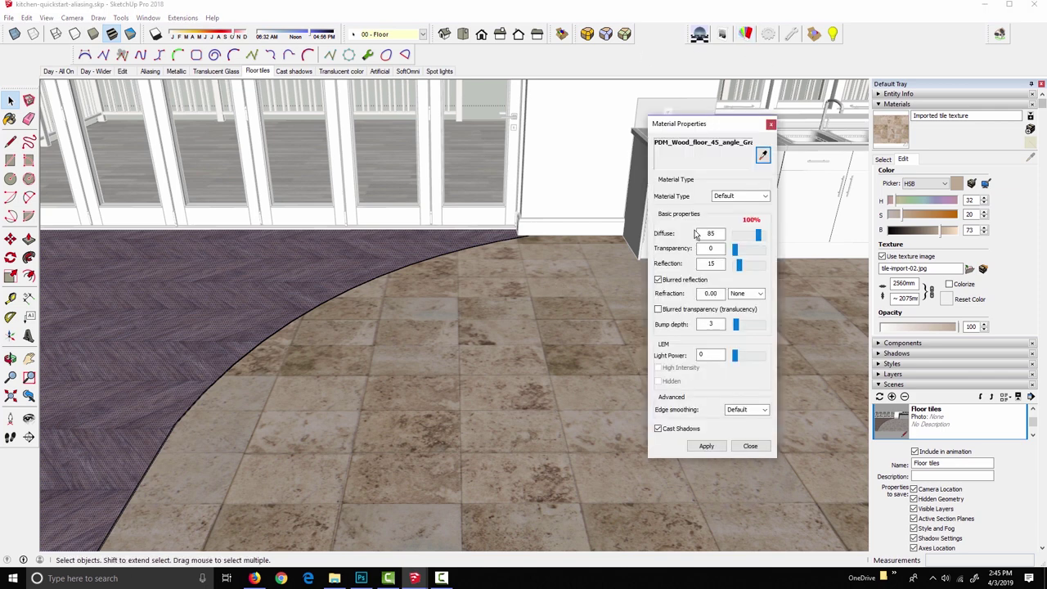
click(763, 155)
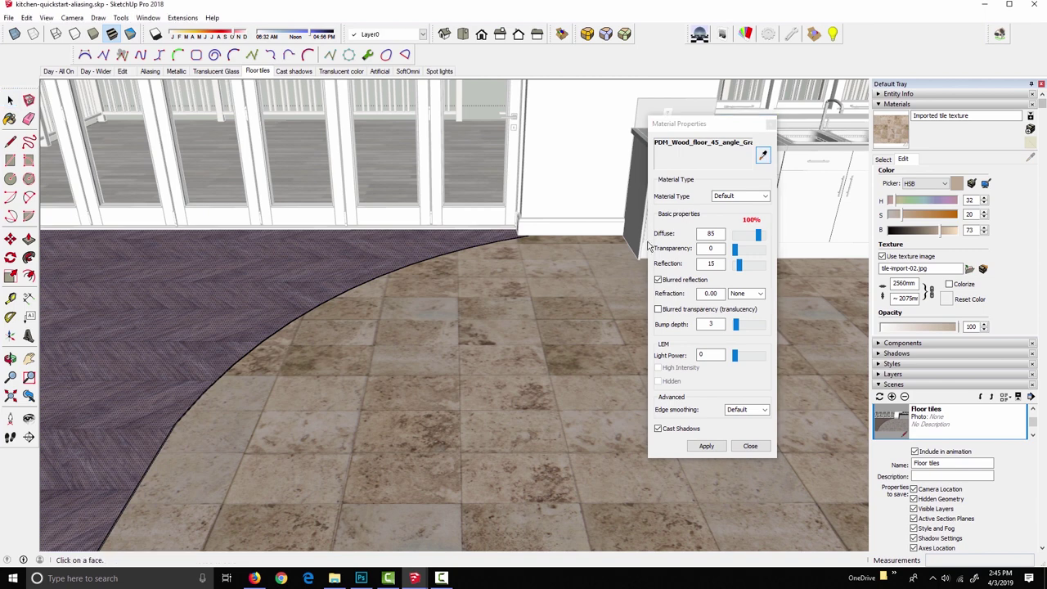
click(546, 368)
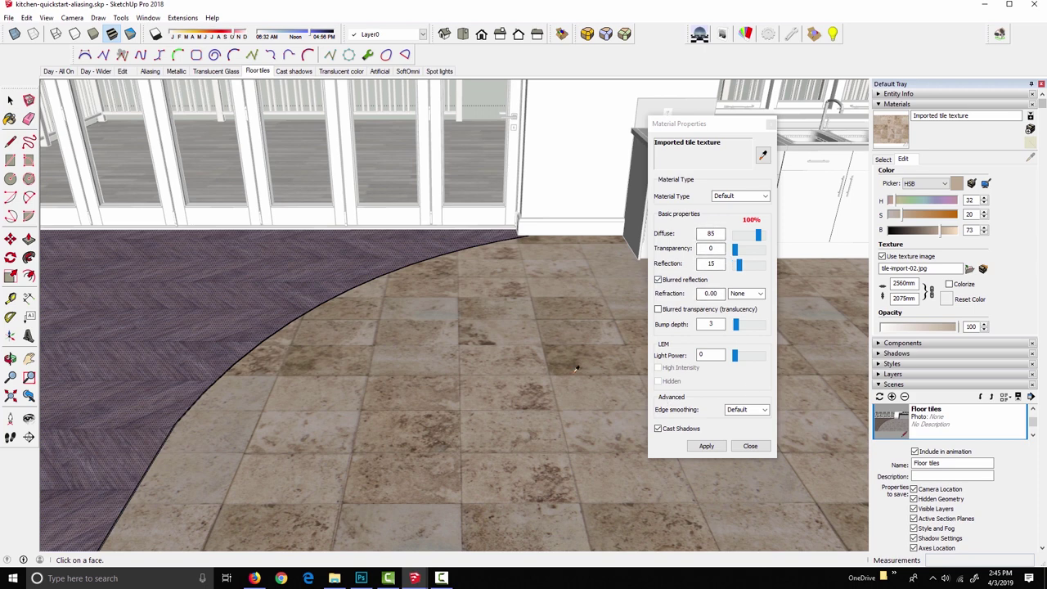
click(707, 446)
click(767, 125)
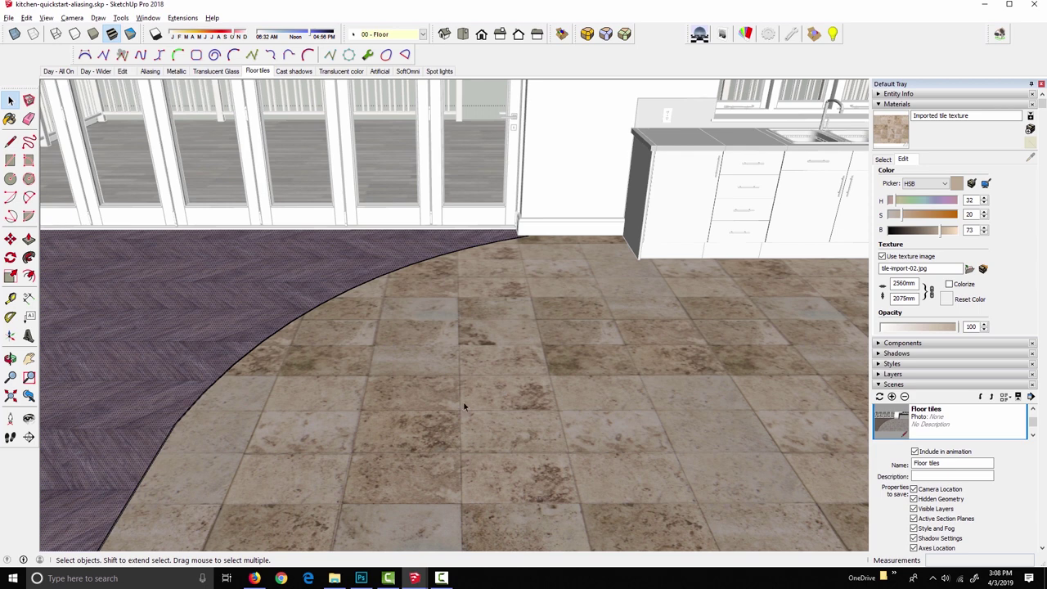
Step: Browse the Podium material library, close it, and show the brass sphere's PDM_Brass_02 properties
mouse_move(415, 578)
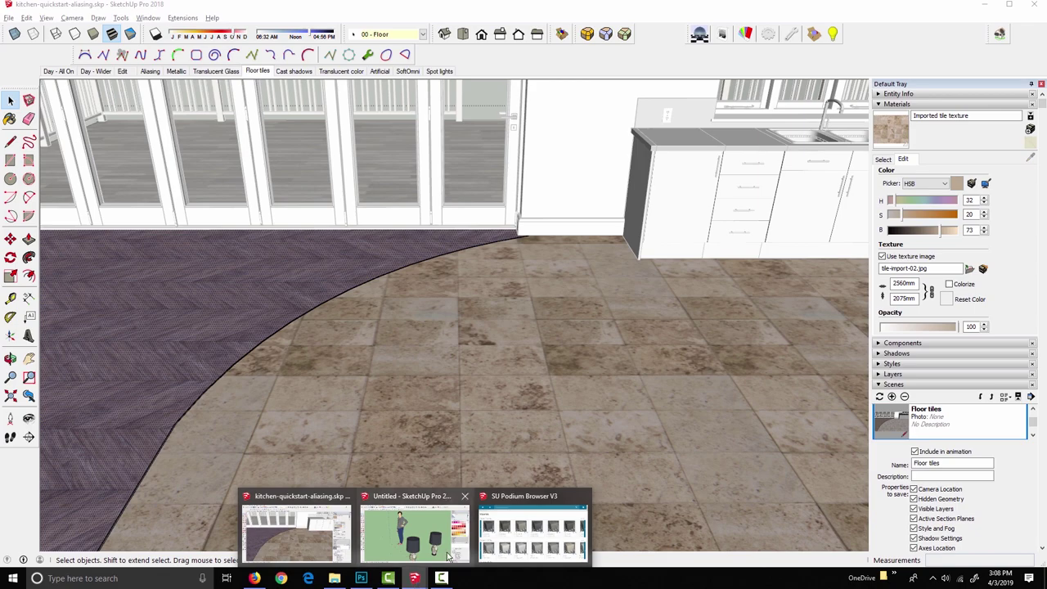
click(512, 533)
scroll(512, 293, down, 6)
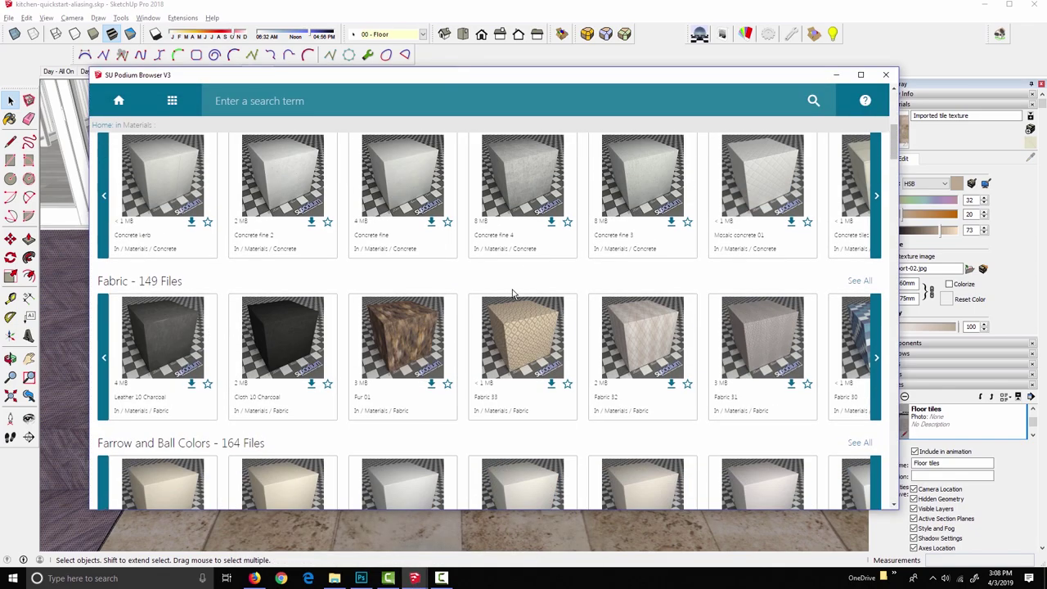
scroll(512, 293, down, 6)
scroll(512, 293, up, 8)
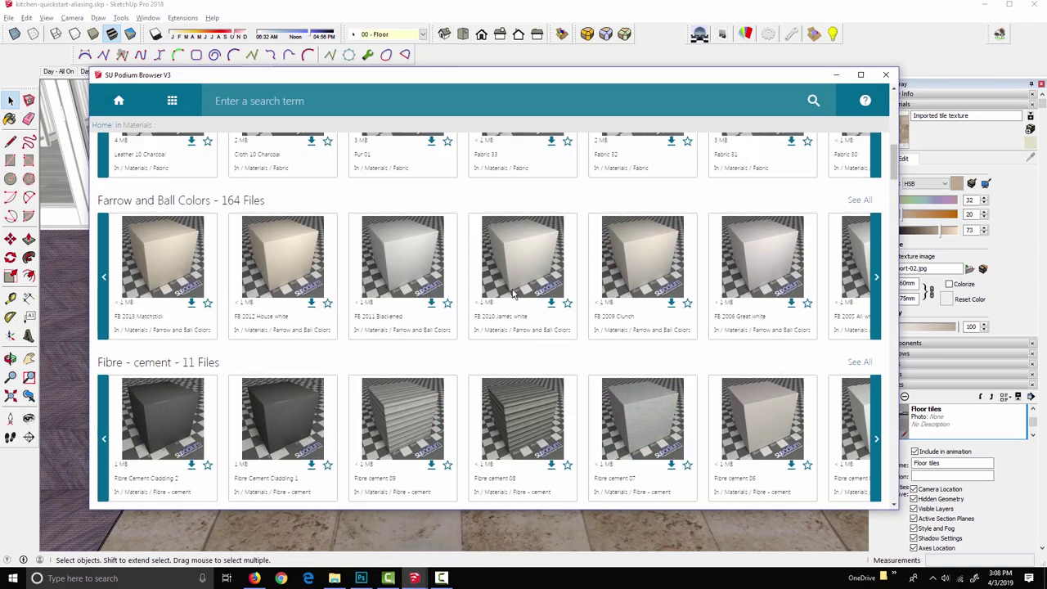
scroll(514, 295, down, 4)
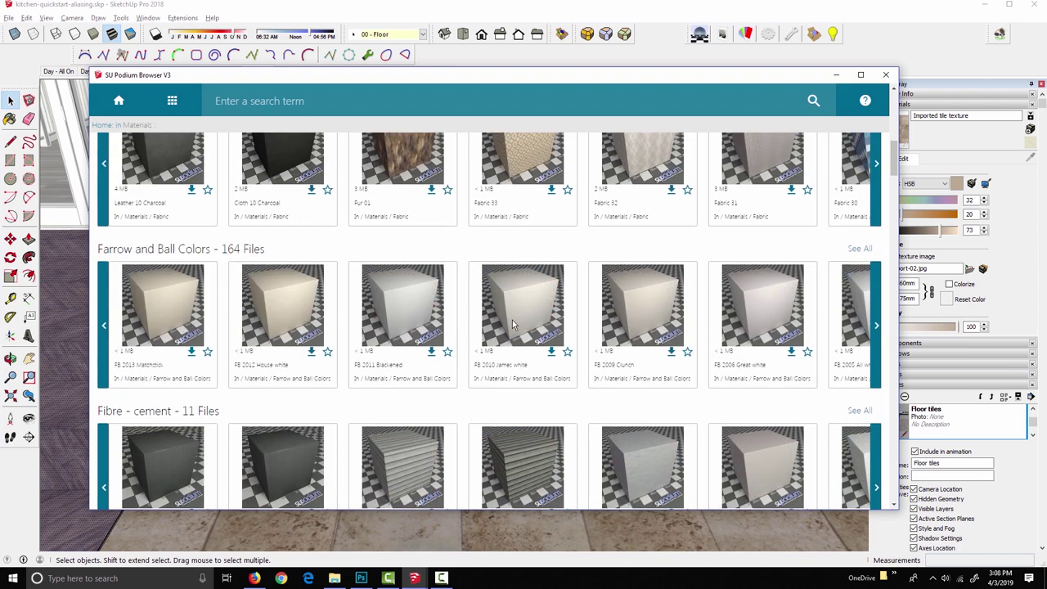
scroll(514, 325, up, 4)
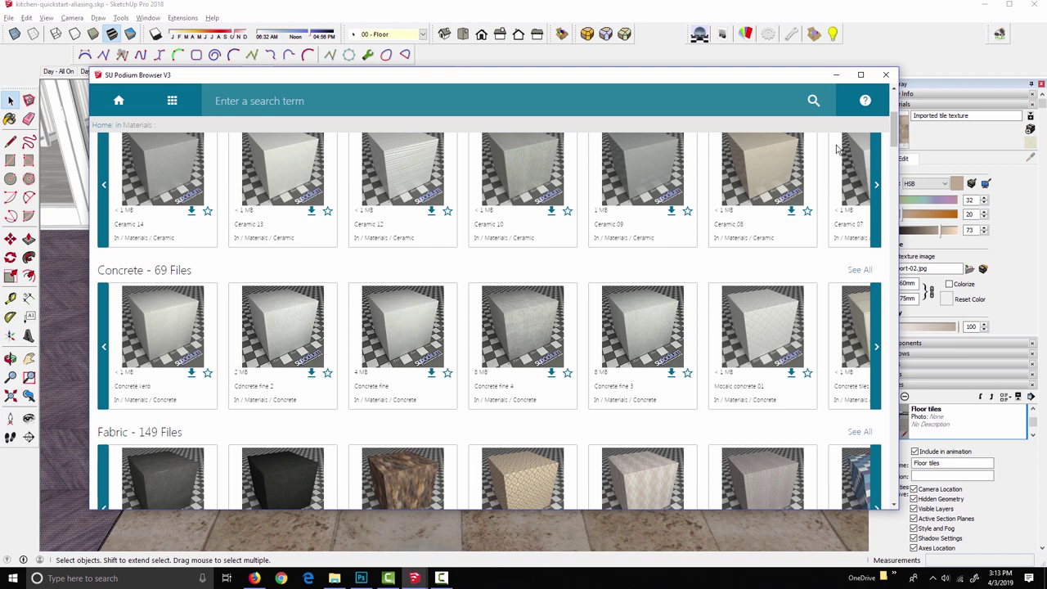
click(886, 75)
click(747, 36)
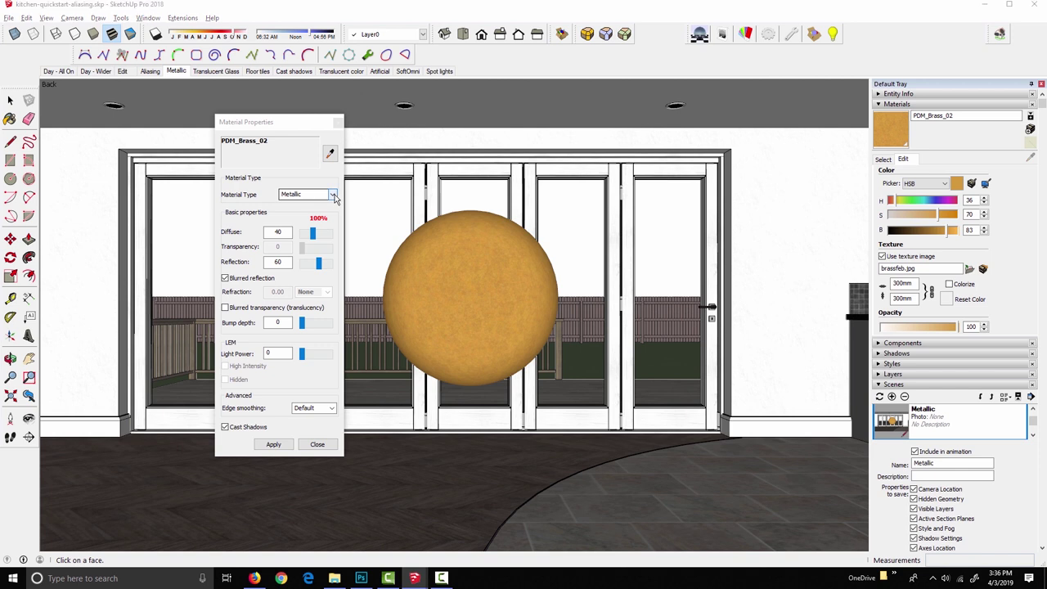
click(332, 195)
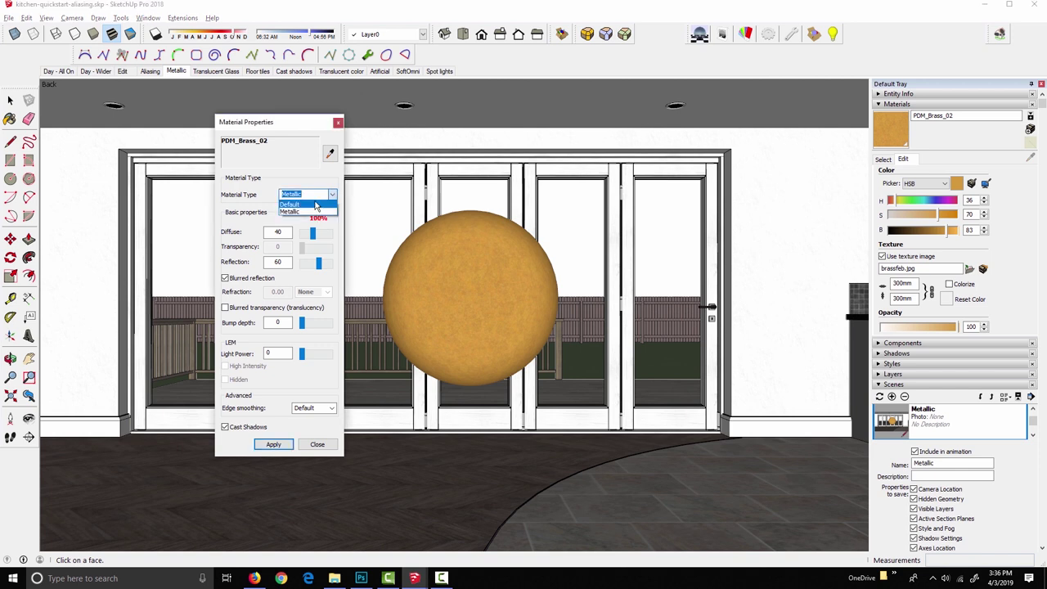
click(304, 213)
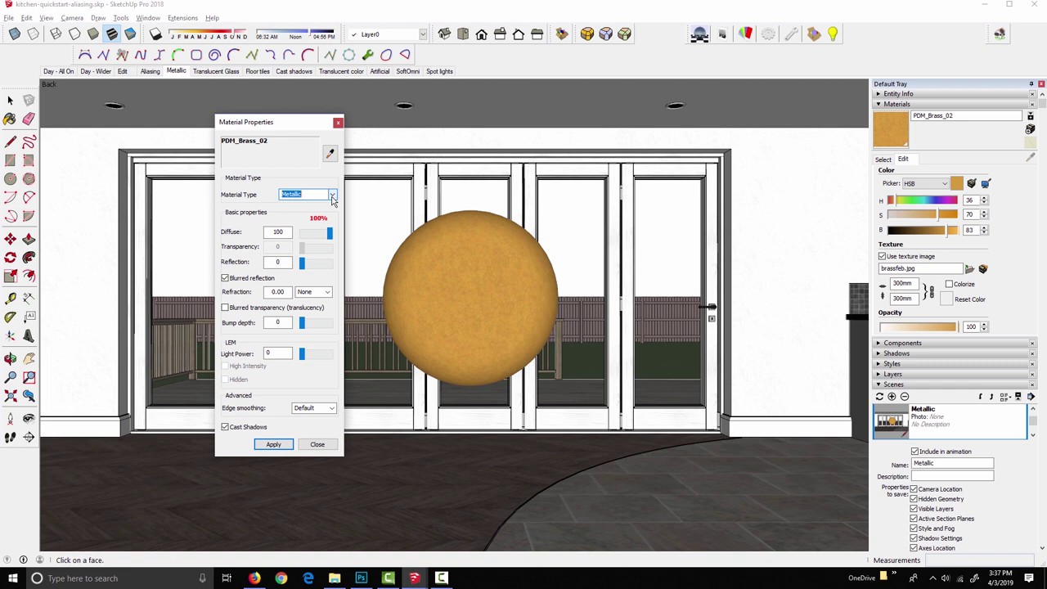
click(330, 154)
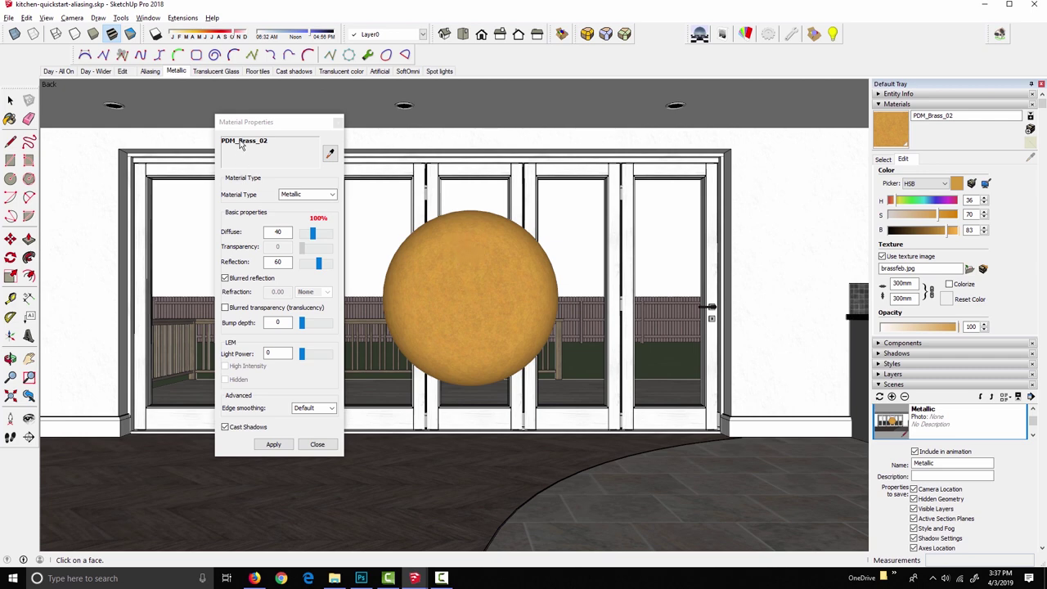
mouse_move(416, 577)
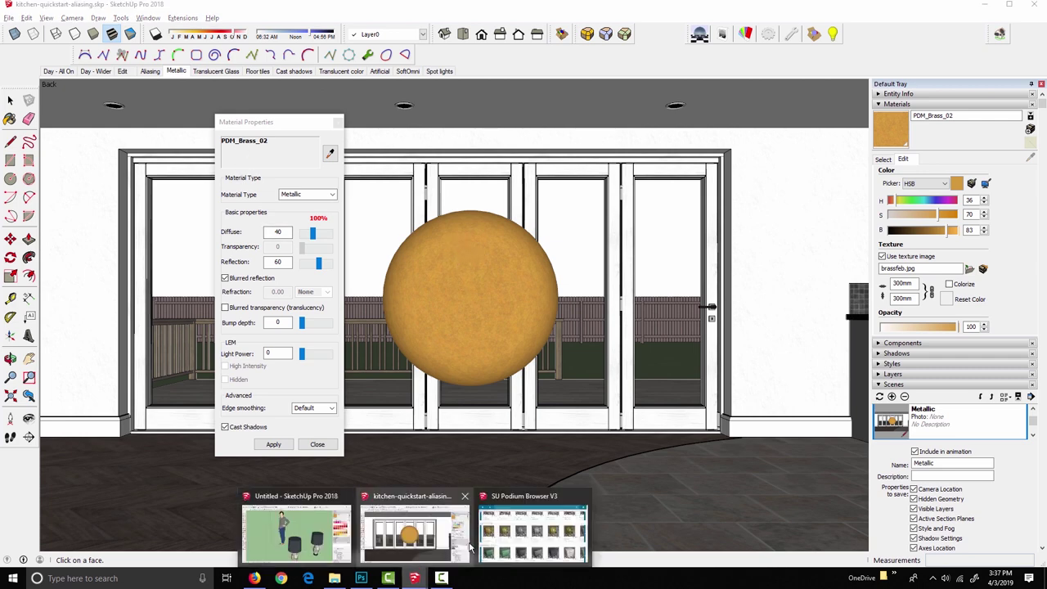
Step: Minimize the Podium Browser and reselect the Metallic material type
click(503, 546)
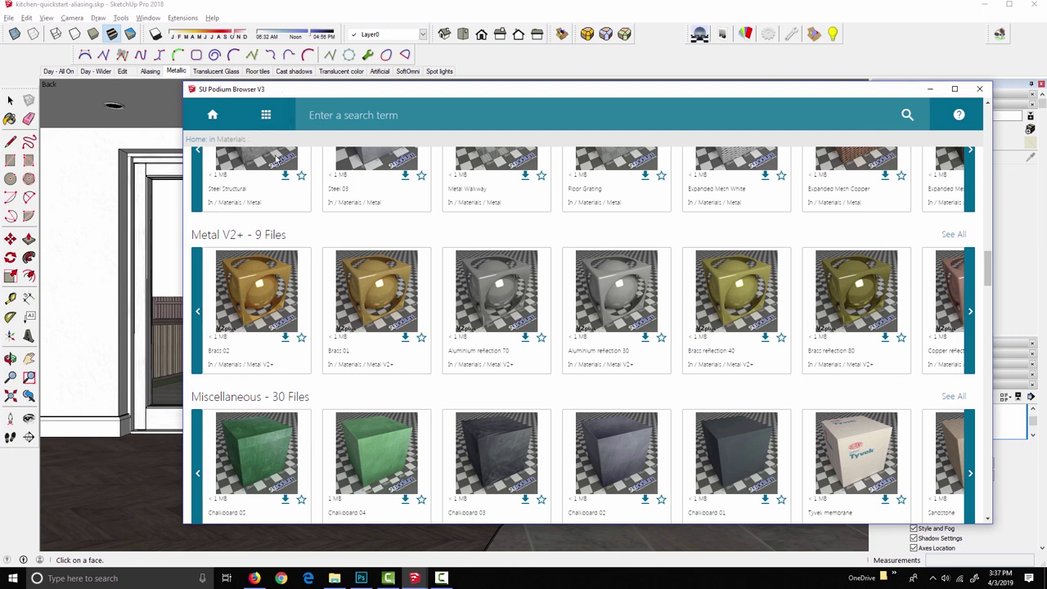
click(931, 91)
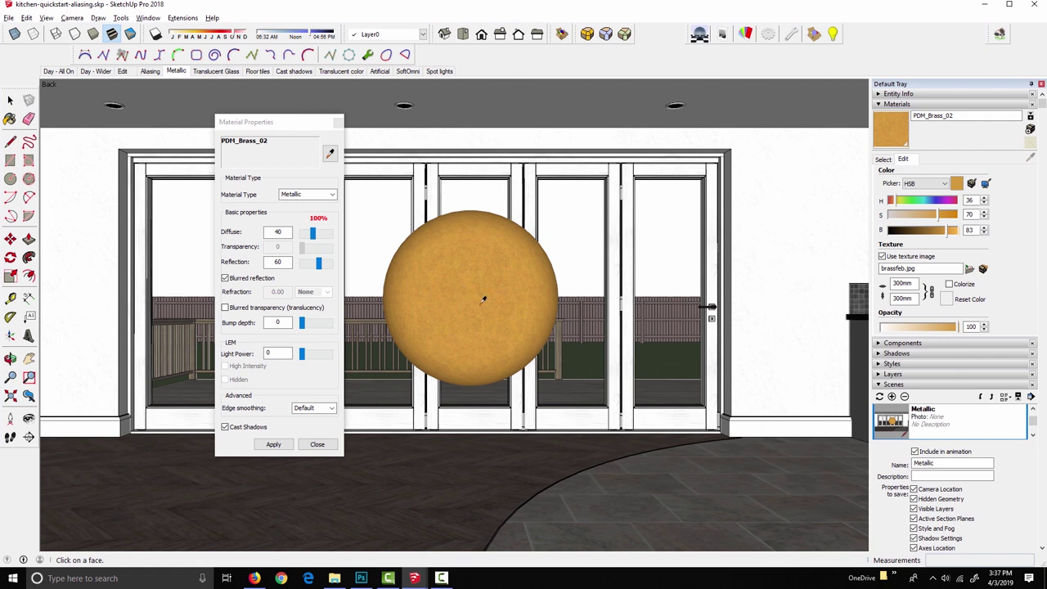
click(332, 195)
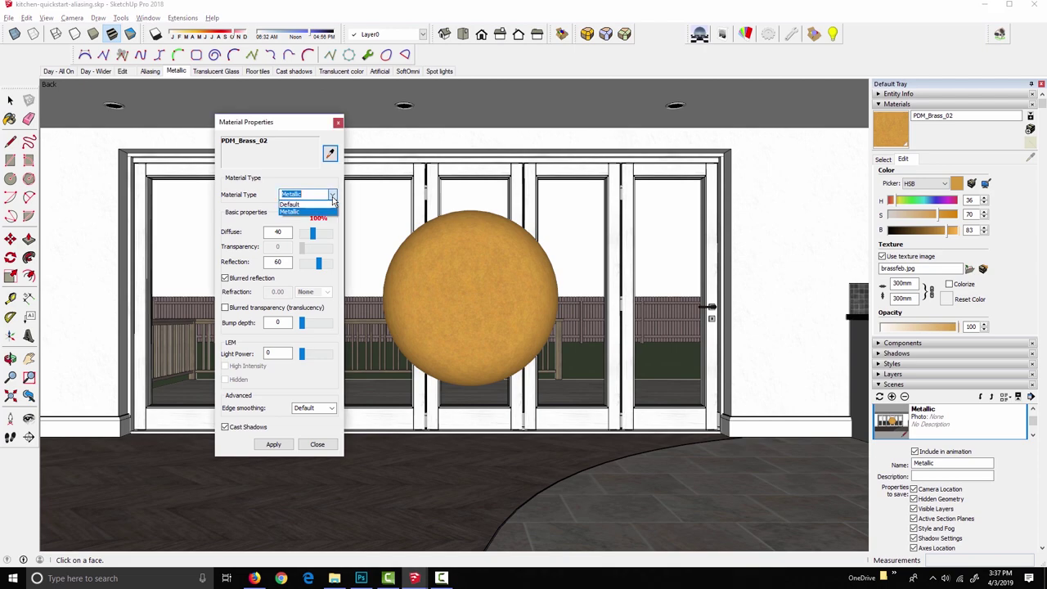
click(332, 197)
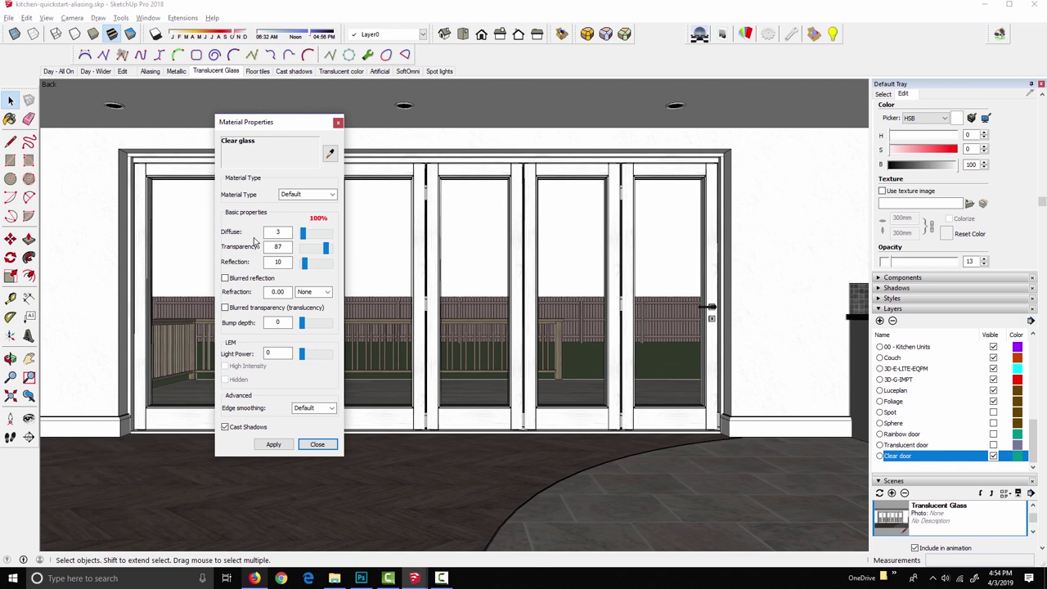
Step: Make Clear glass blurred-translucent with Transparency 70 and Diffuse 30, and apply it
click(225, 309)
click(330, 153)
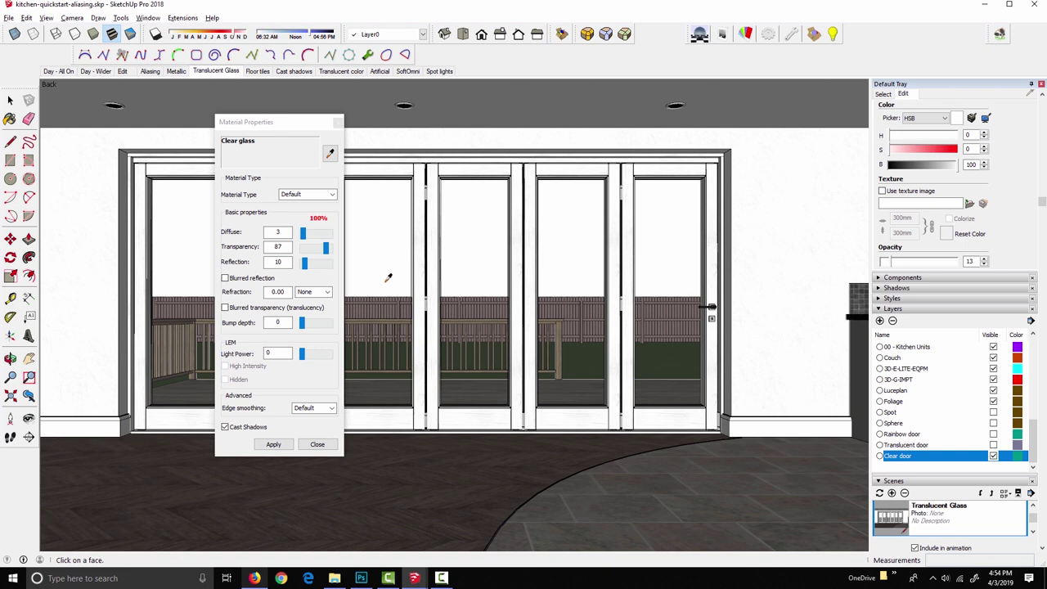
click(228, 310)
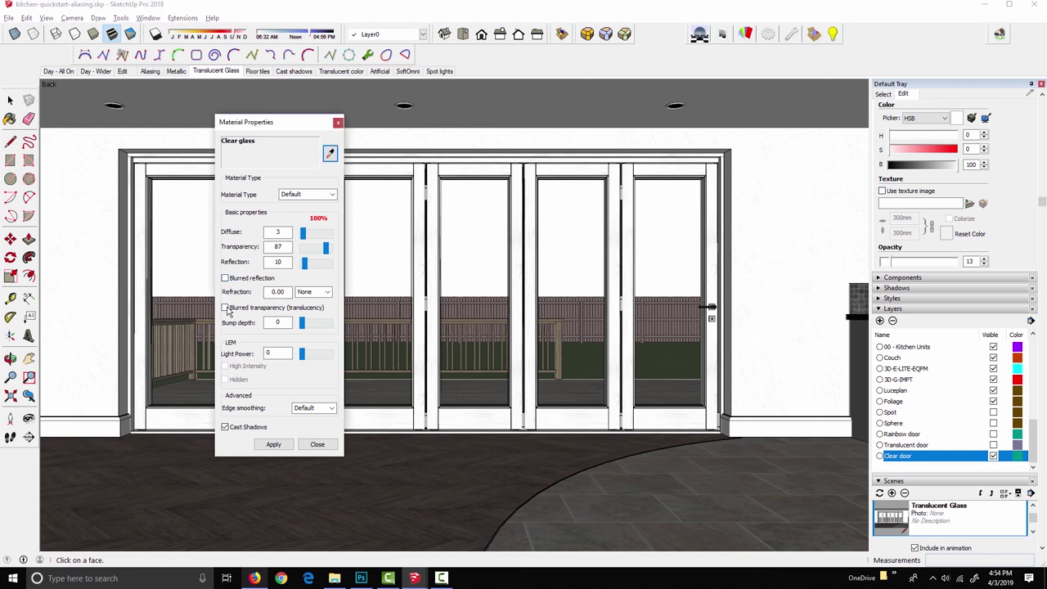
drag(305, 234, 351, 235)
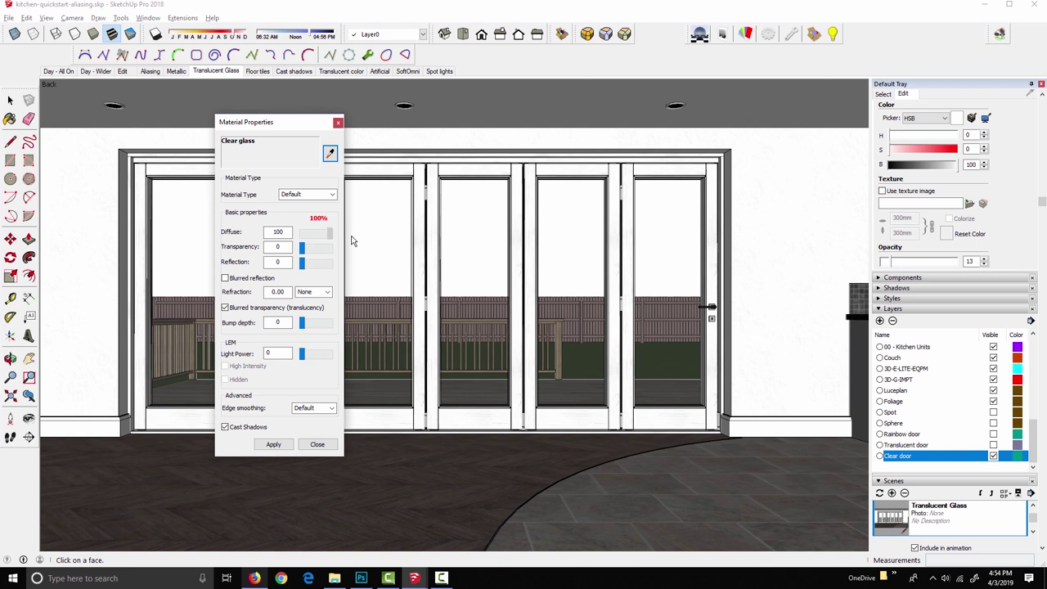
double_click(288, 247)
text(70)
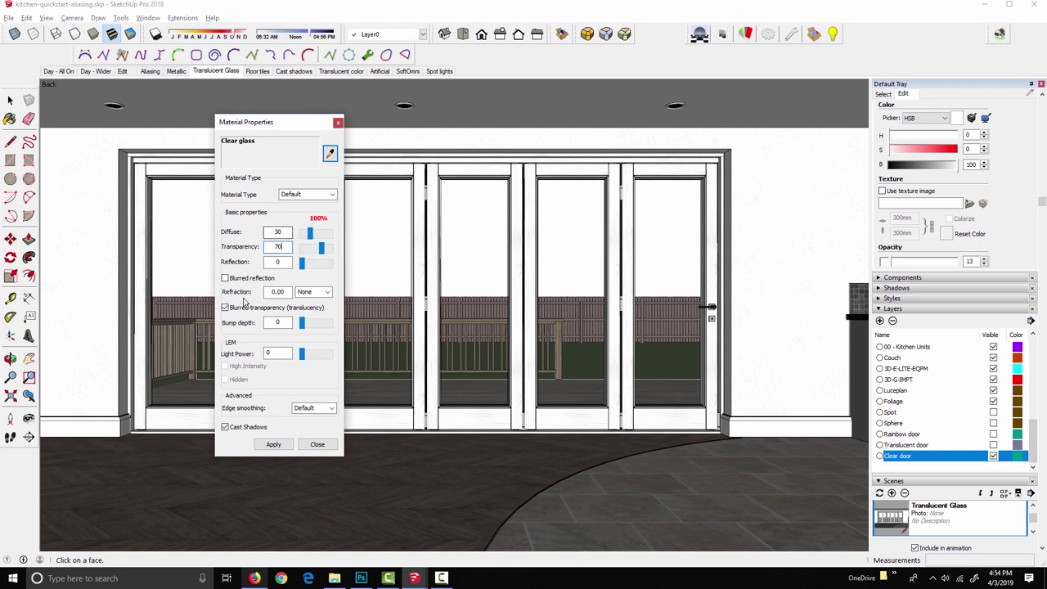
click(273, 444)
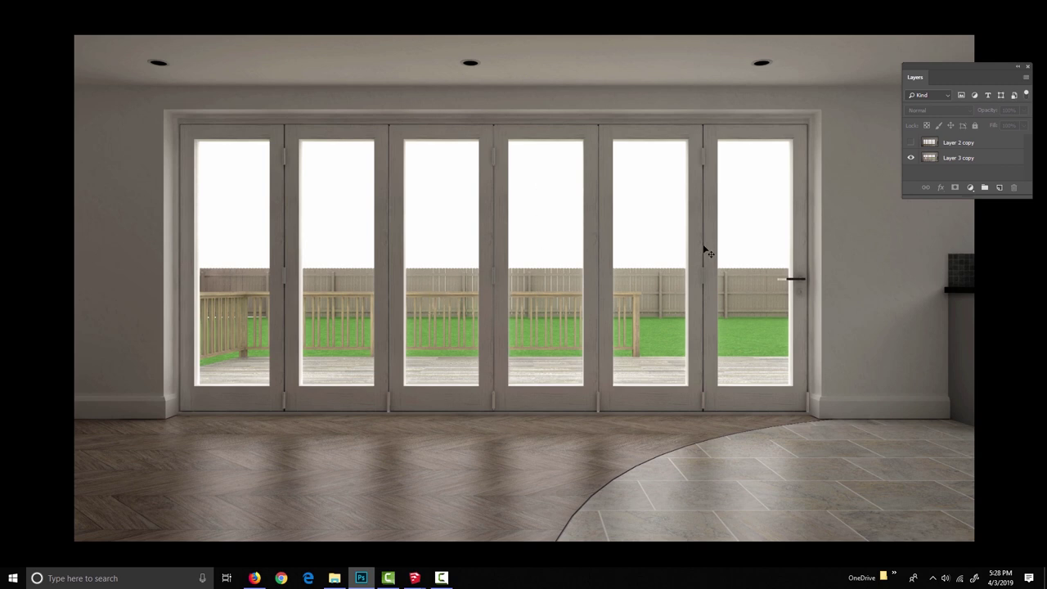
Step: Toggle Layer 2 copy on, off and on to compare frosted and clear glass doors
click(911, 143)
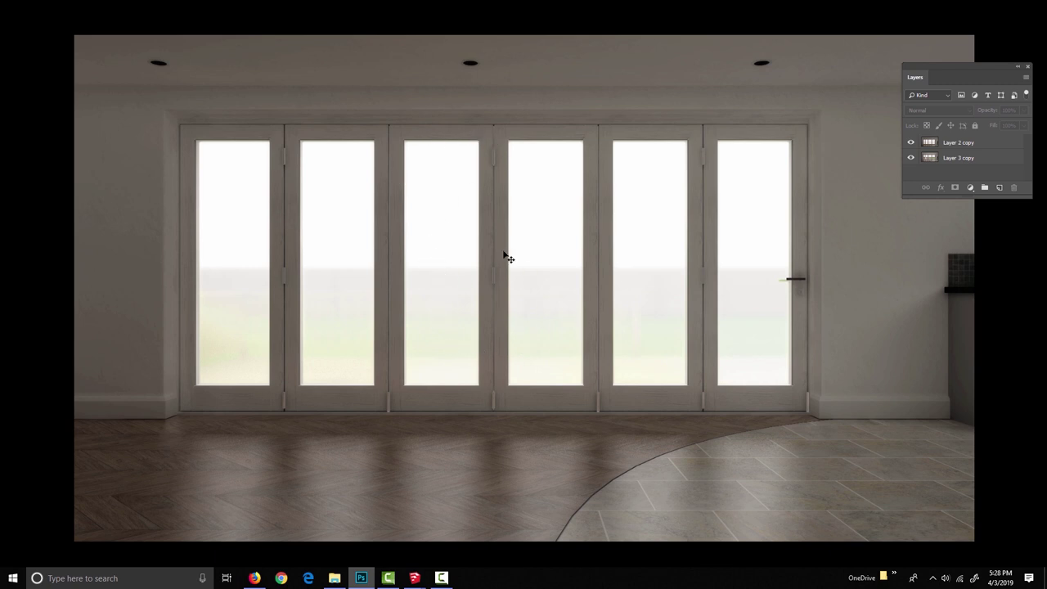
click(910, 144)
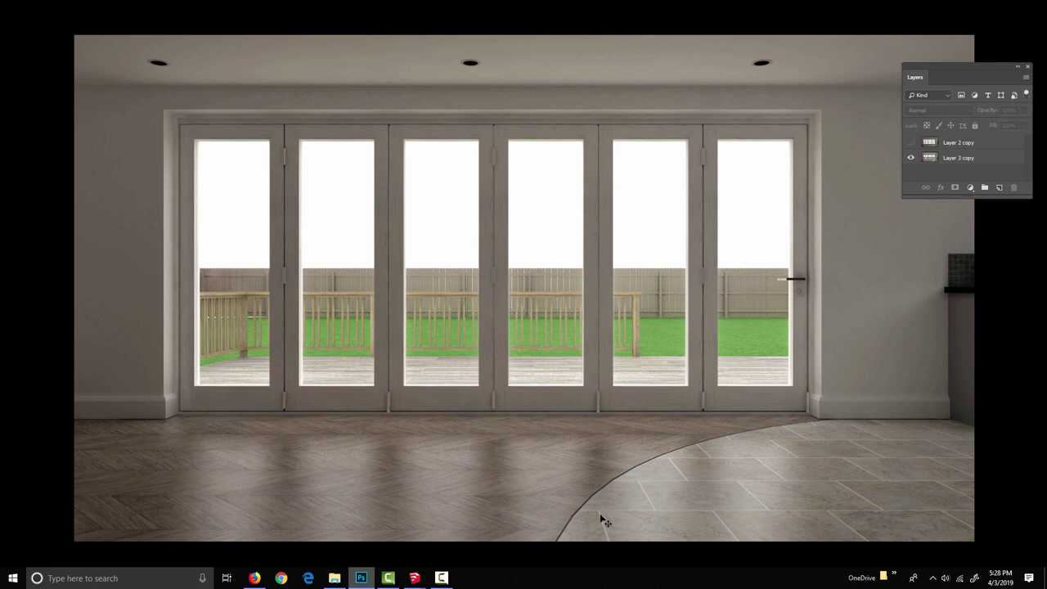
click(911, 143)
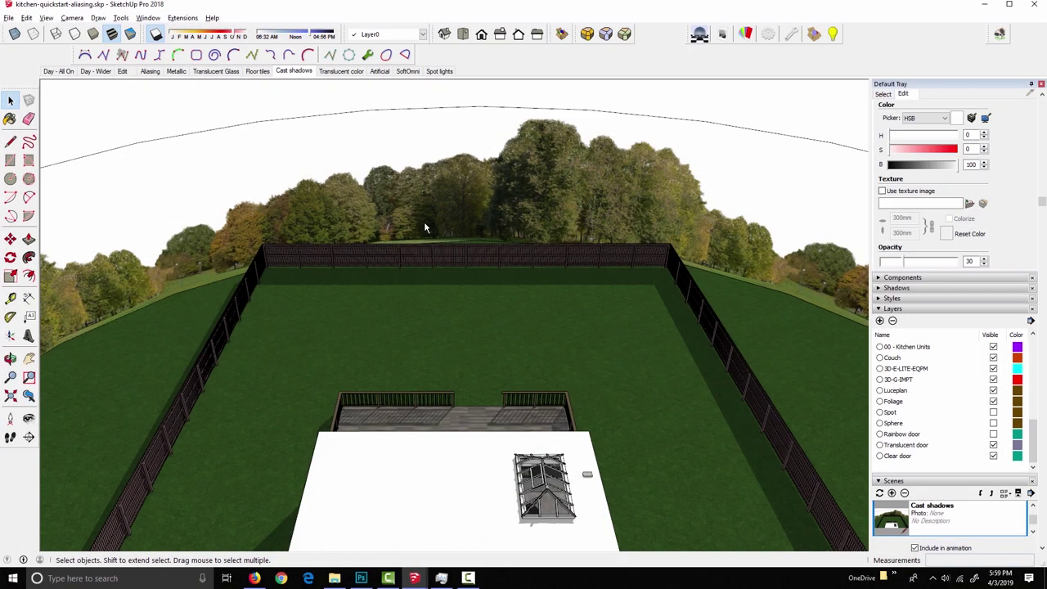
Step: Sample the trees to load PDM_Tree_17_Seamless, which has Cast Shadows off, in Podium Material Properties
click(746, 33)
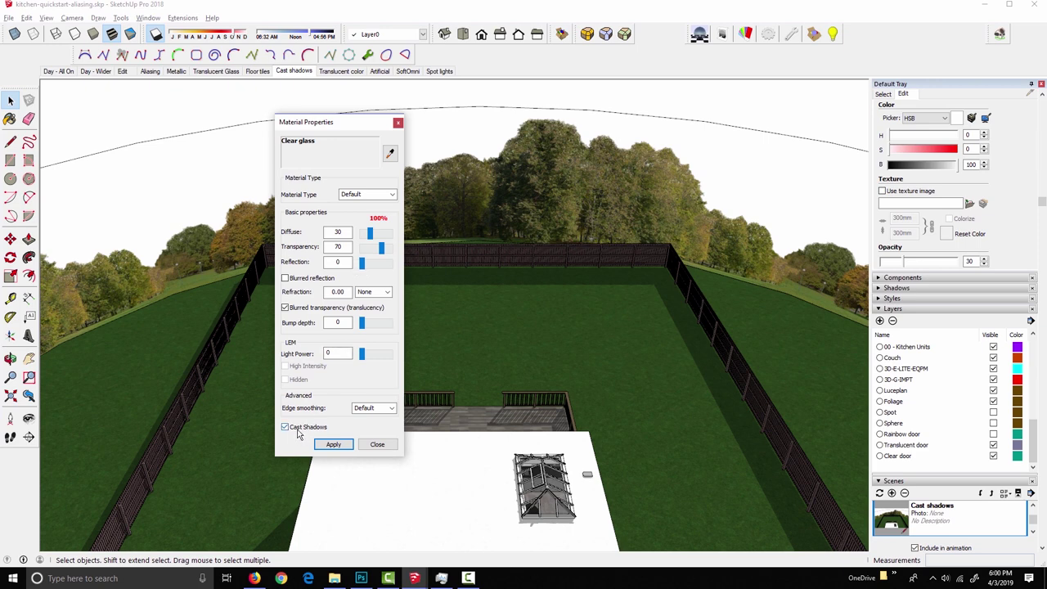
click(390, 153)
click(563, 185)
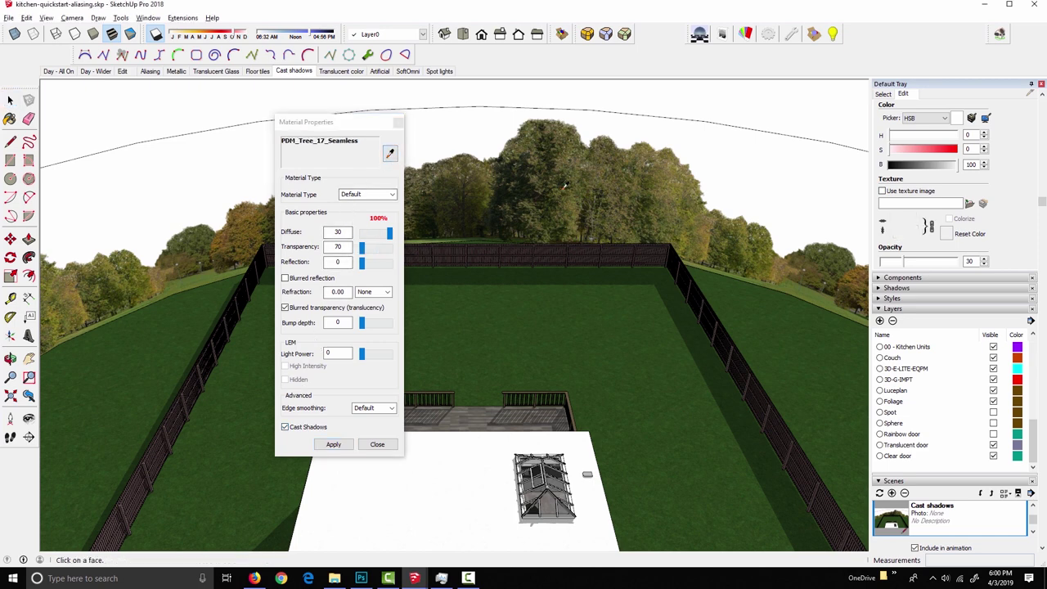
click(304, 415)
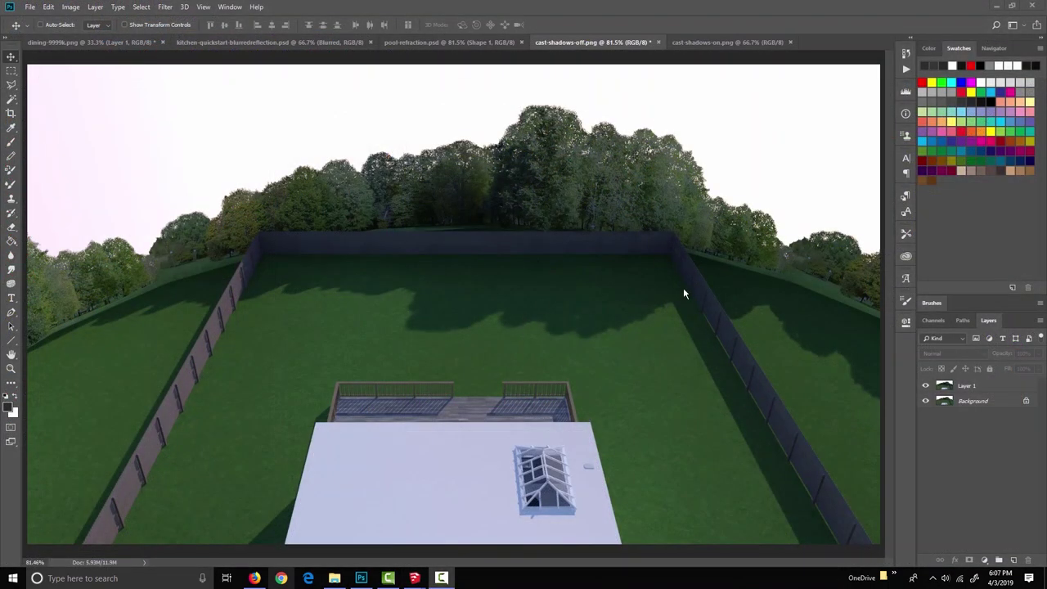
Step: Hide Layer 1 and show it again to compare the trees' lawn shadows off and on
click(925, 387)
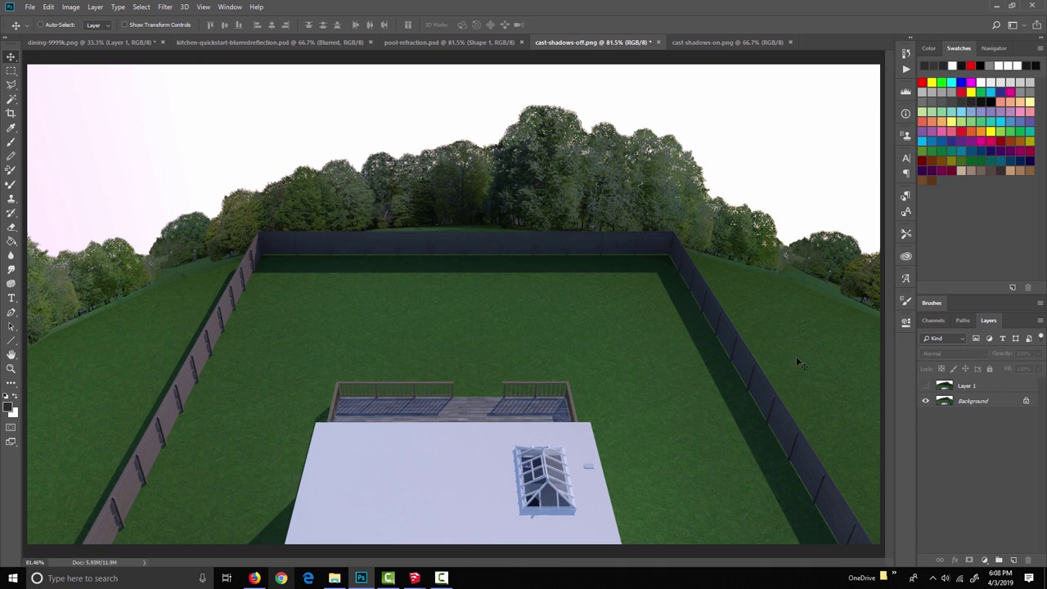
click(926, 390)
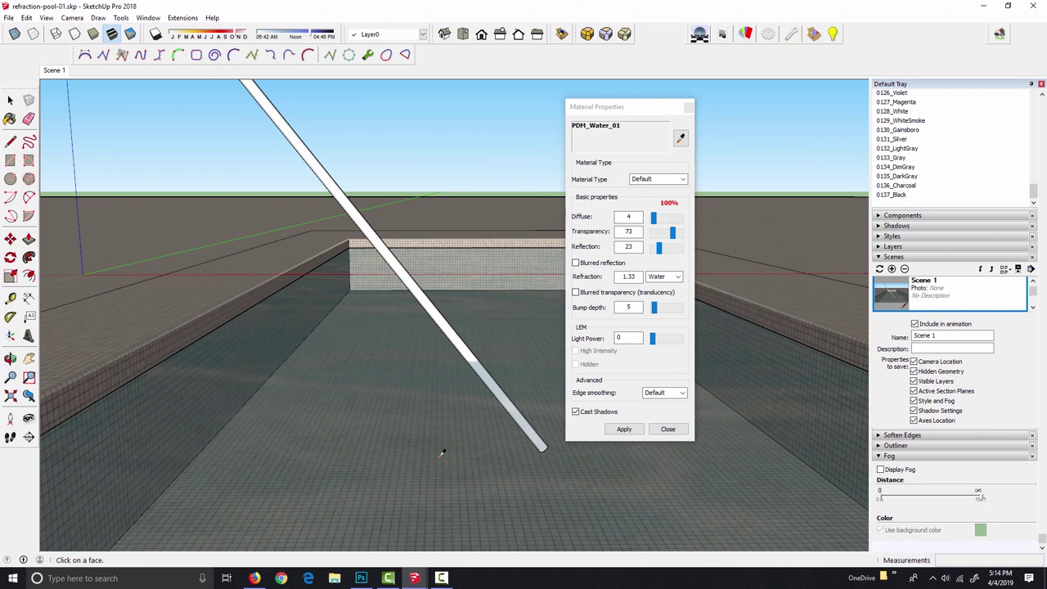
Step: Download Glass Vase 04 from the Podium Browser and place it on the pool edge
click(423, 579)
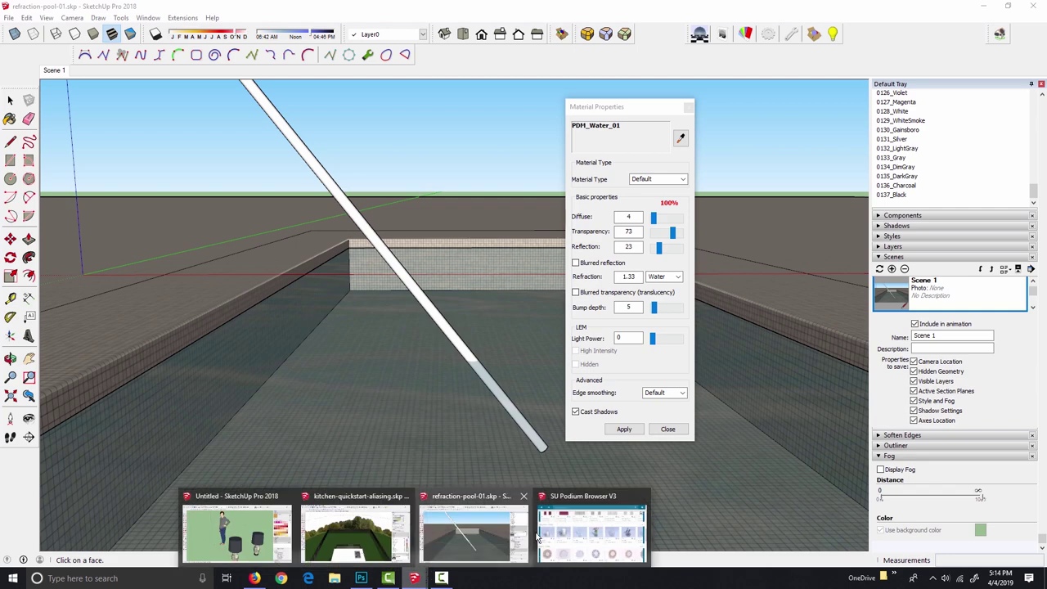
click(592, 533)
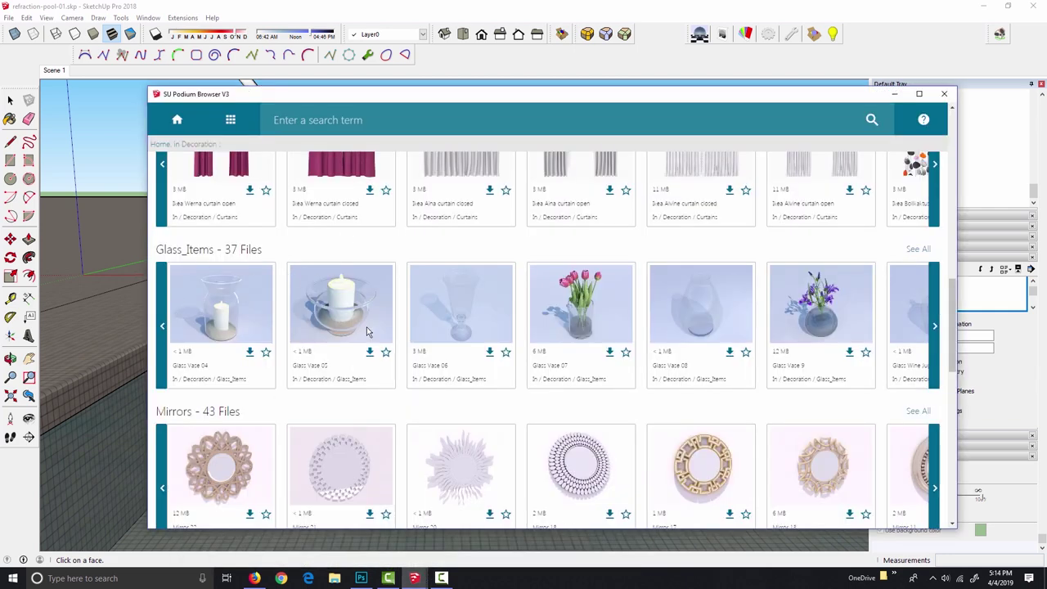
click(250, 354)
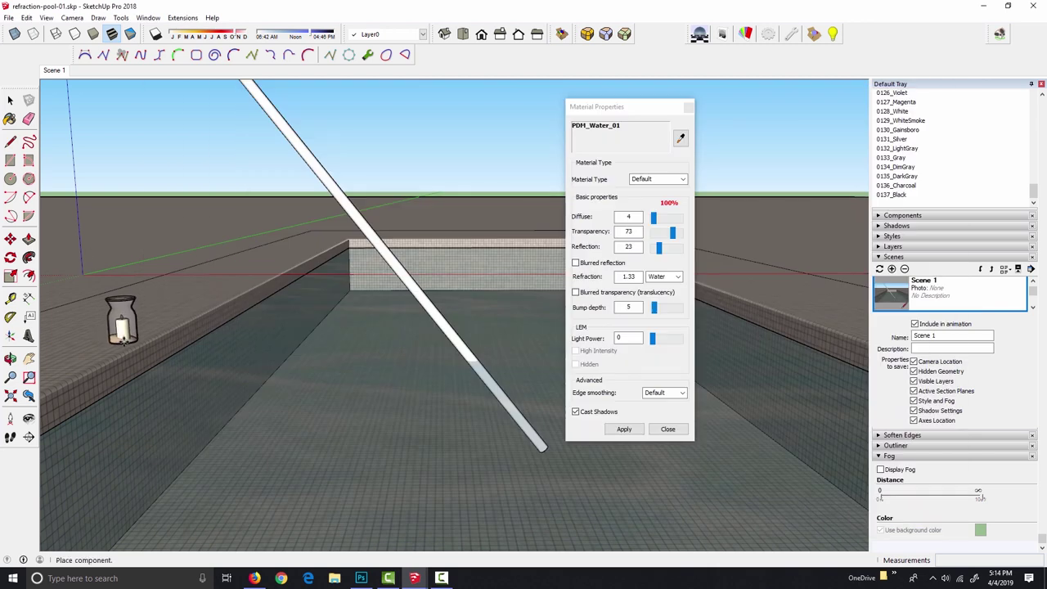
click(122, 341)
Step: Sample the vase and pool water materials, keeping the vase glass at Custom refraction 1.52
click(682, 140)
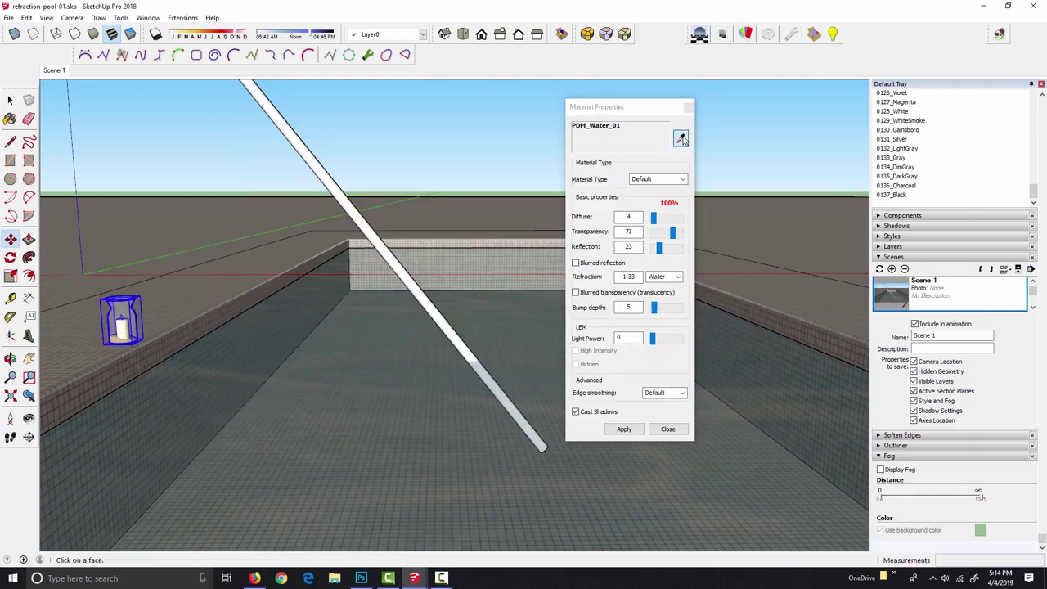
click(123, 301)
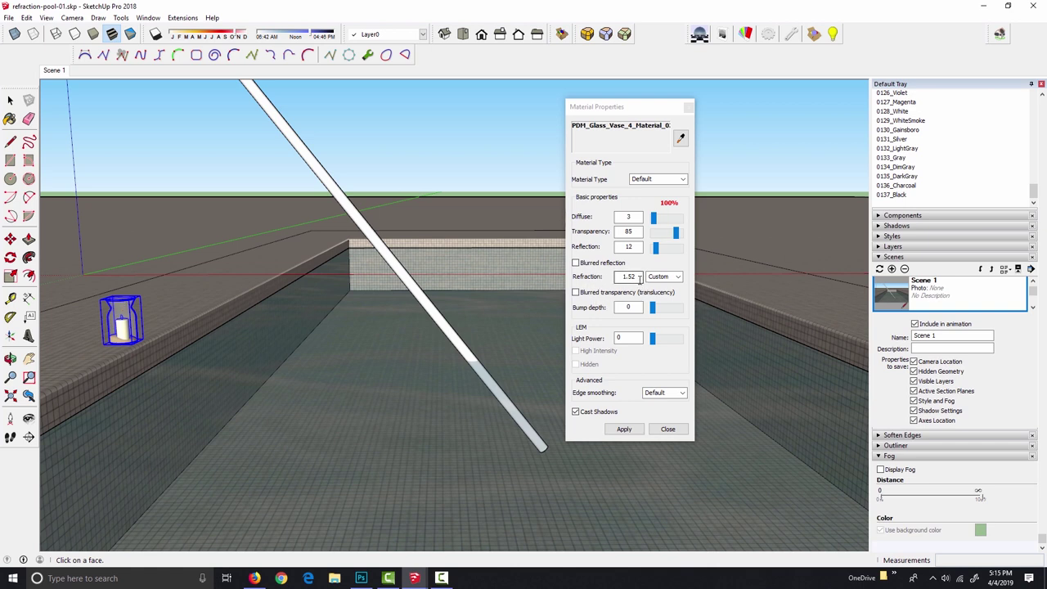
click(407, 383)
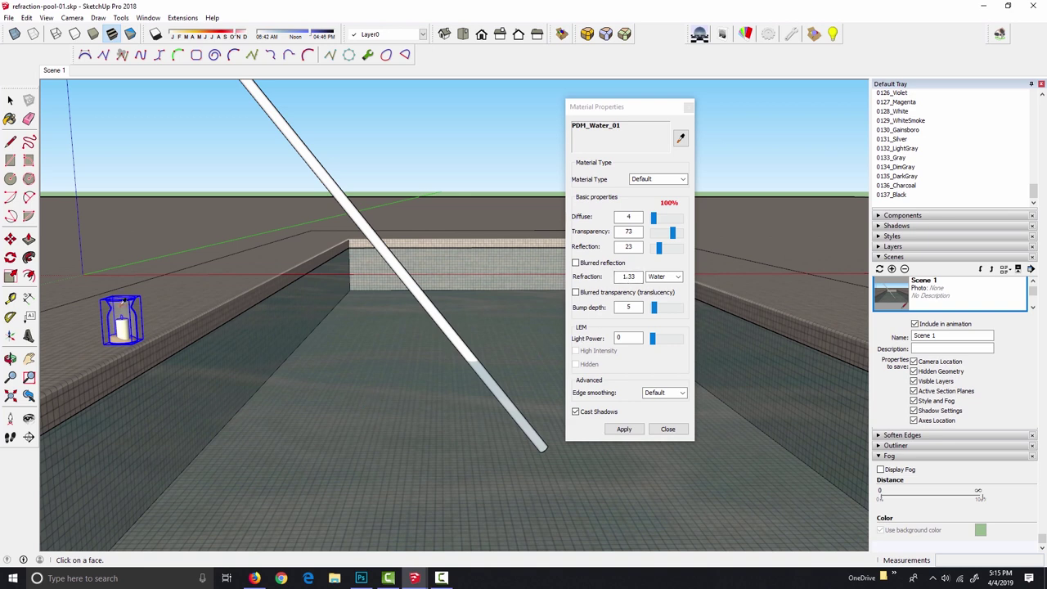
click(123, 318)
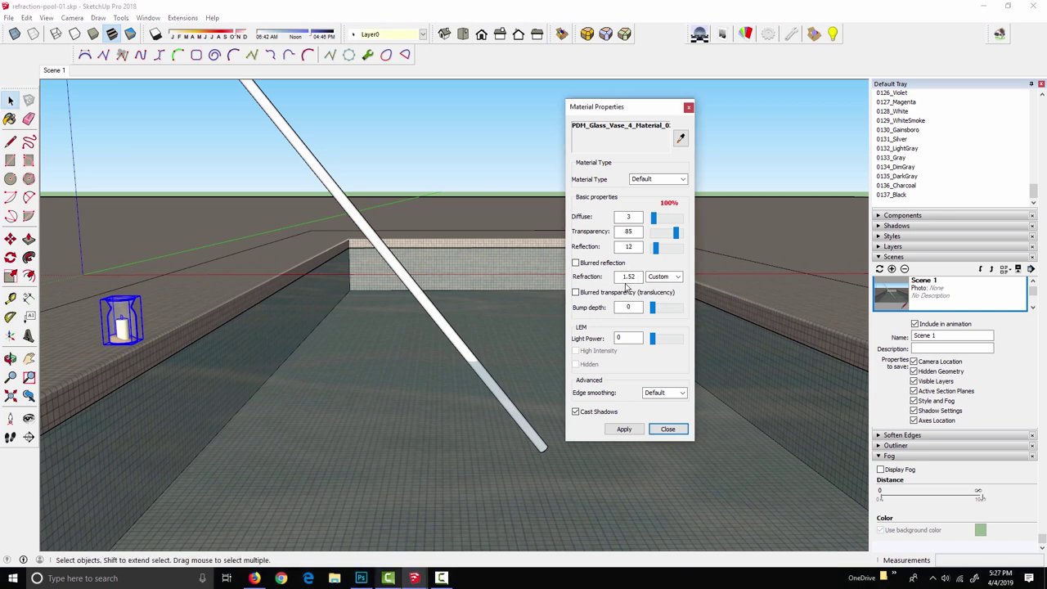
click(679, 278)
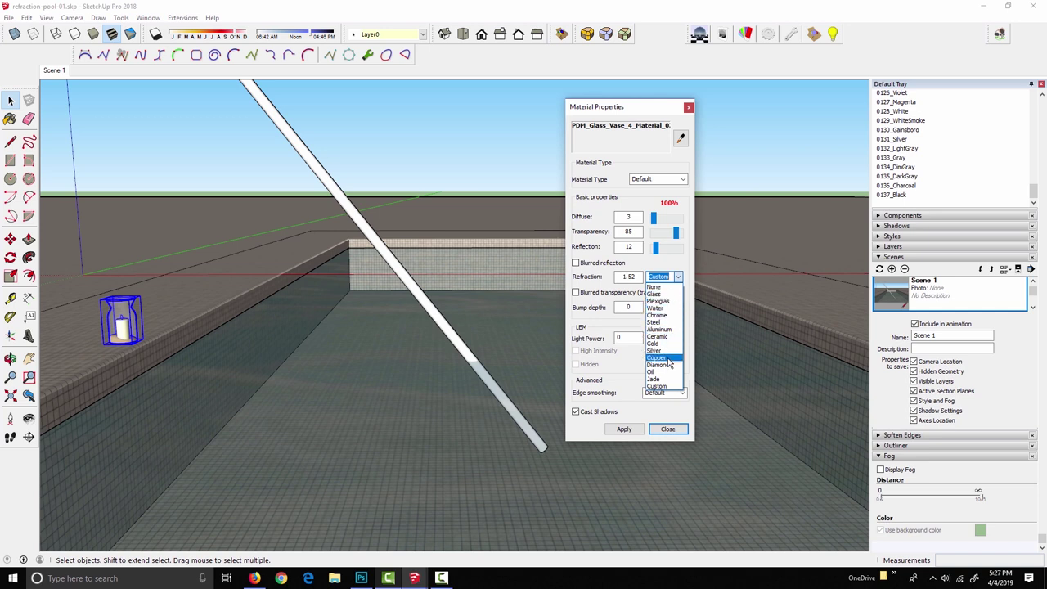
click(674, 261)
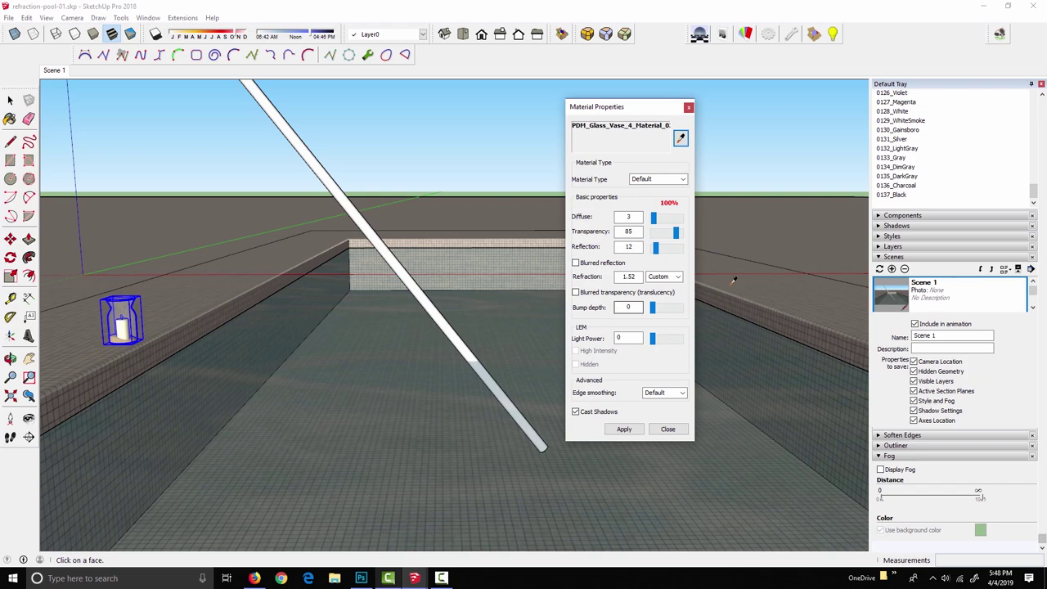
middle_drag(810, 257, 447, 273)
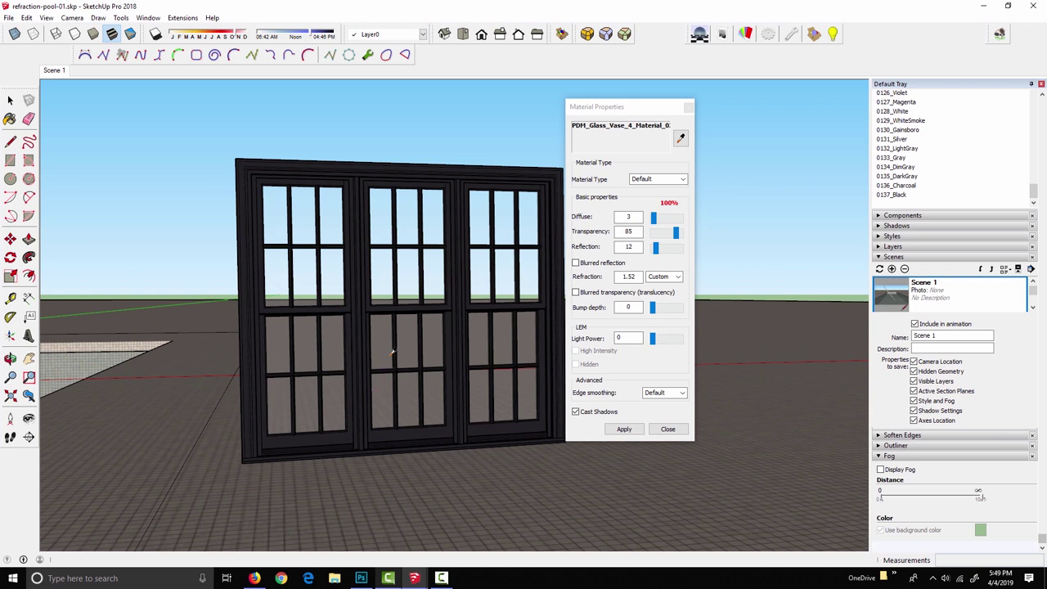
Step: Sample the window pane's glass material and confirm its refraction preset stays None
click(412, 279)
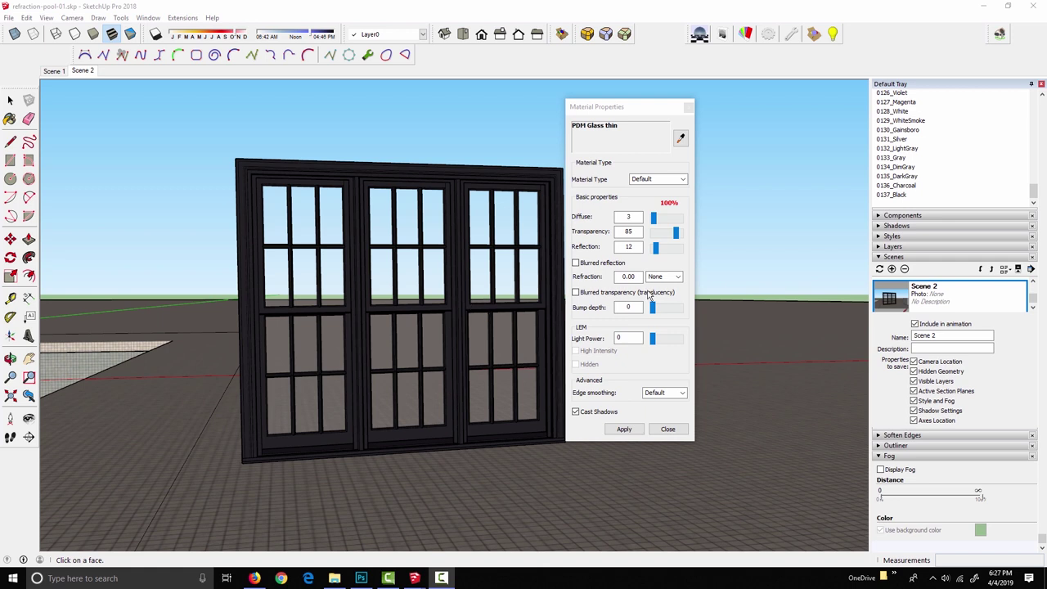
click(678, 278)
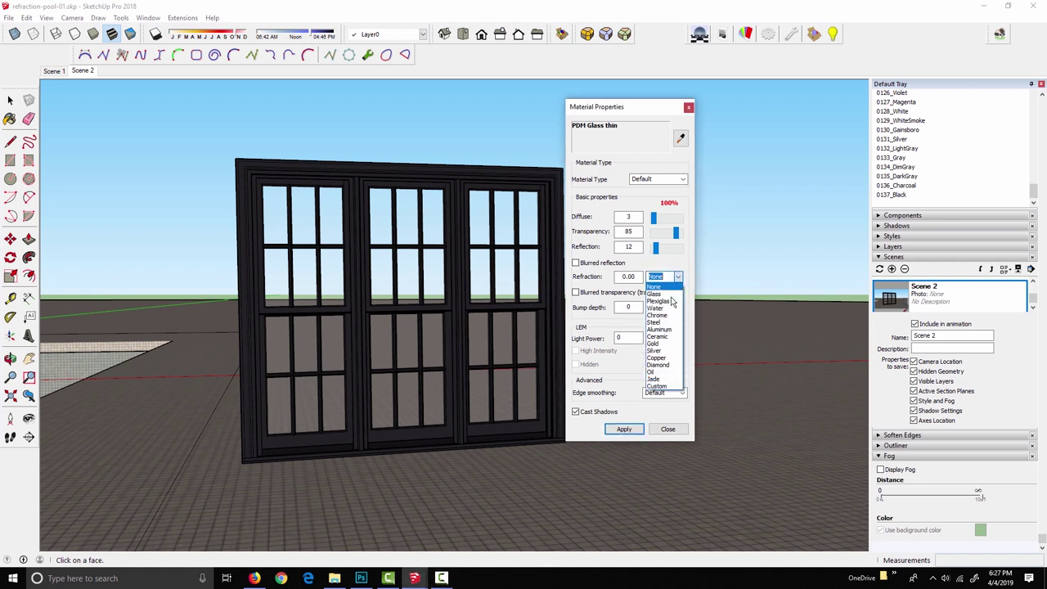
click(655, 269)
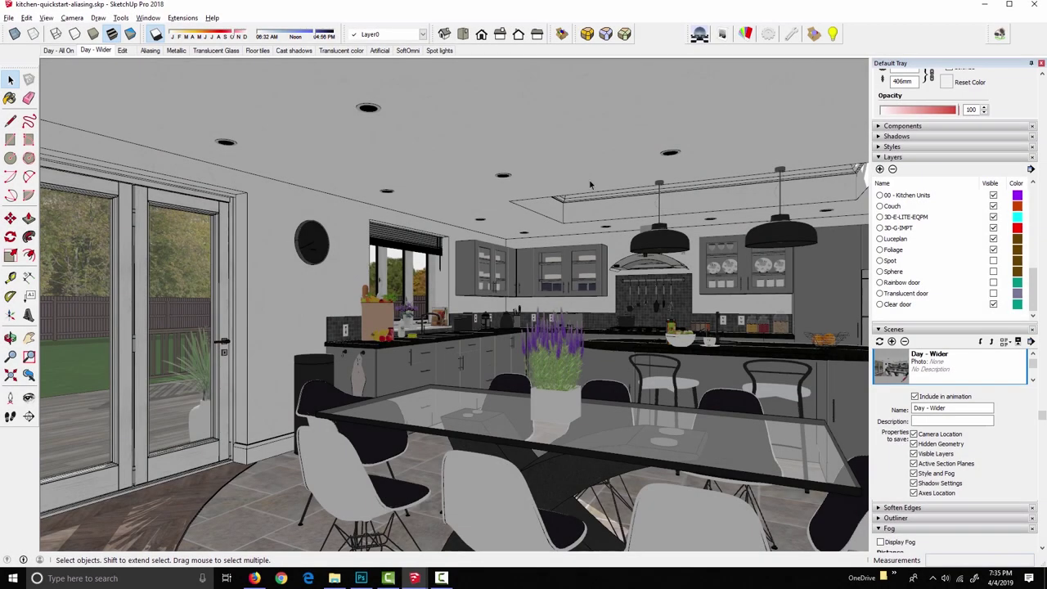
Step: Sample the kitchen ceiling stucco, keeping Default edge smoothing, then sample the glass table material
click(746, 35)
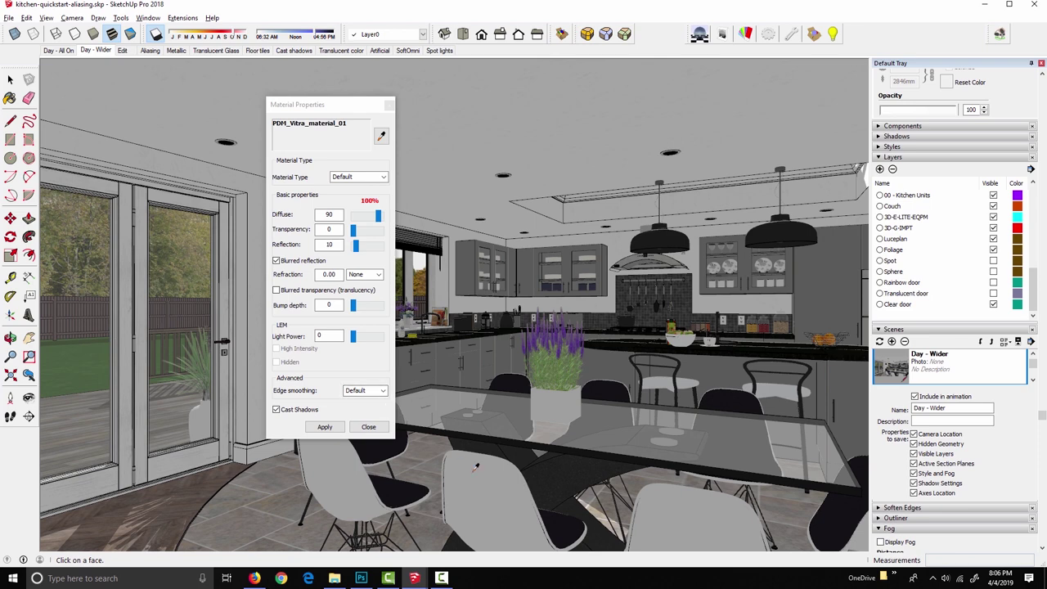
click(457, 166)
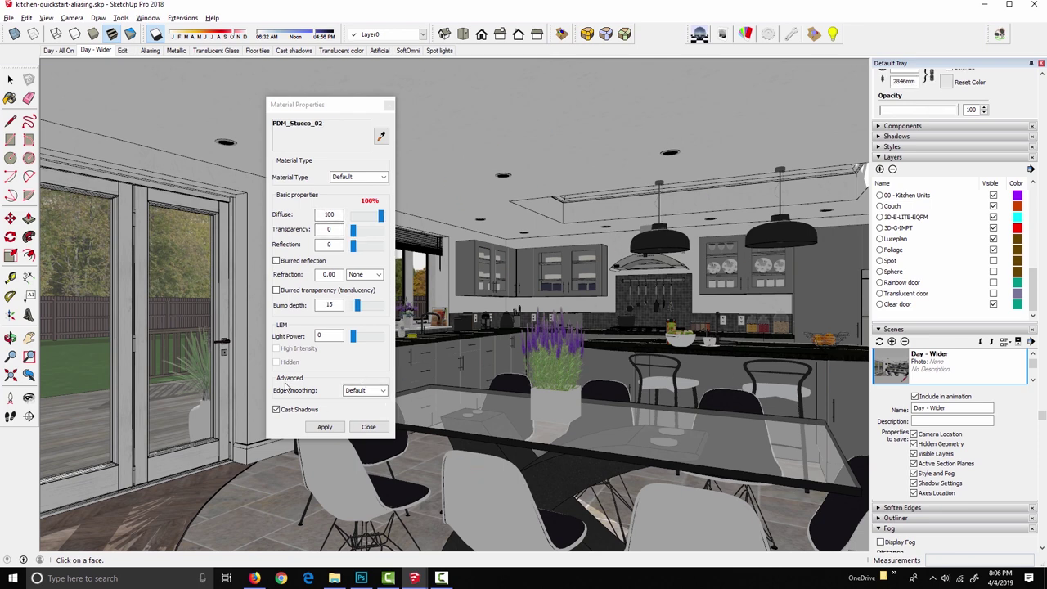
click(382, 391)
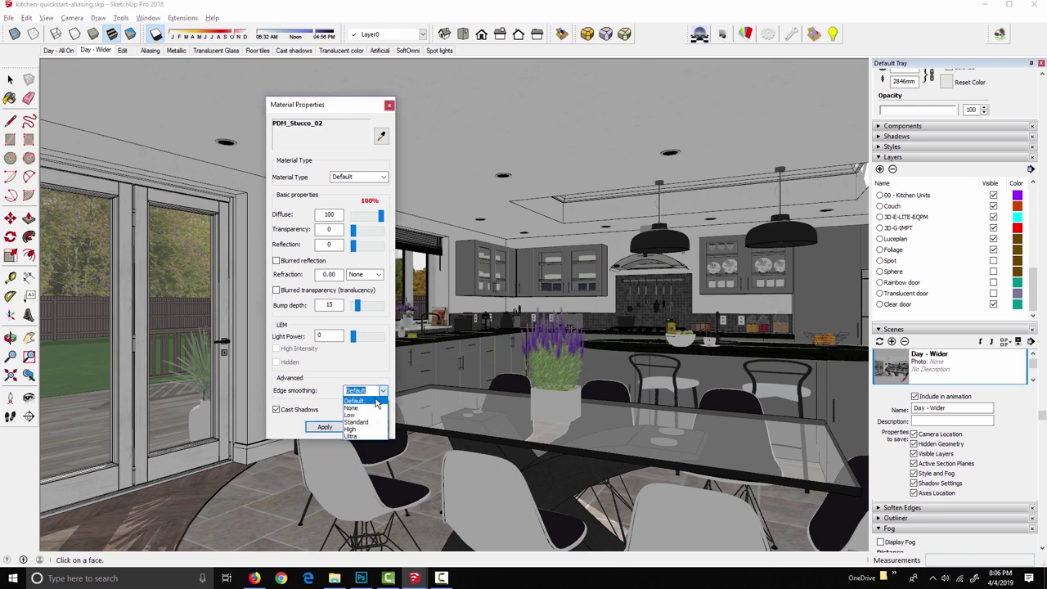
click(360, 401)
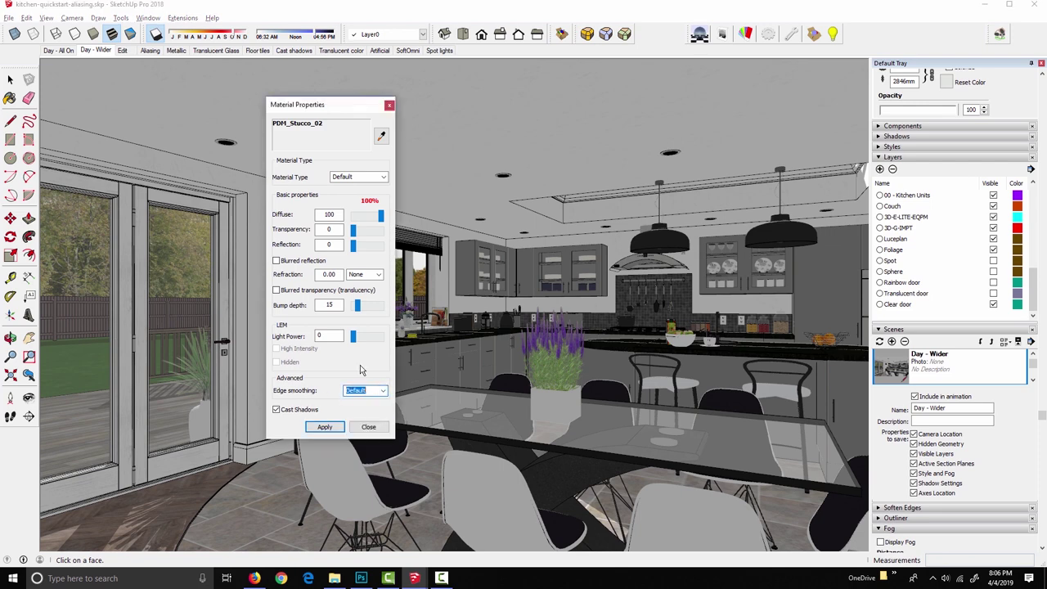
click(473, 413)
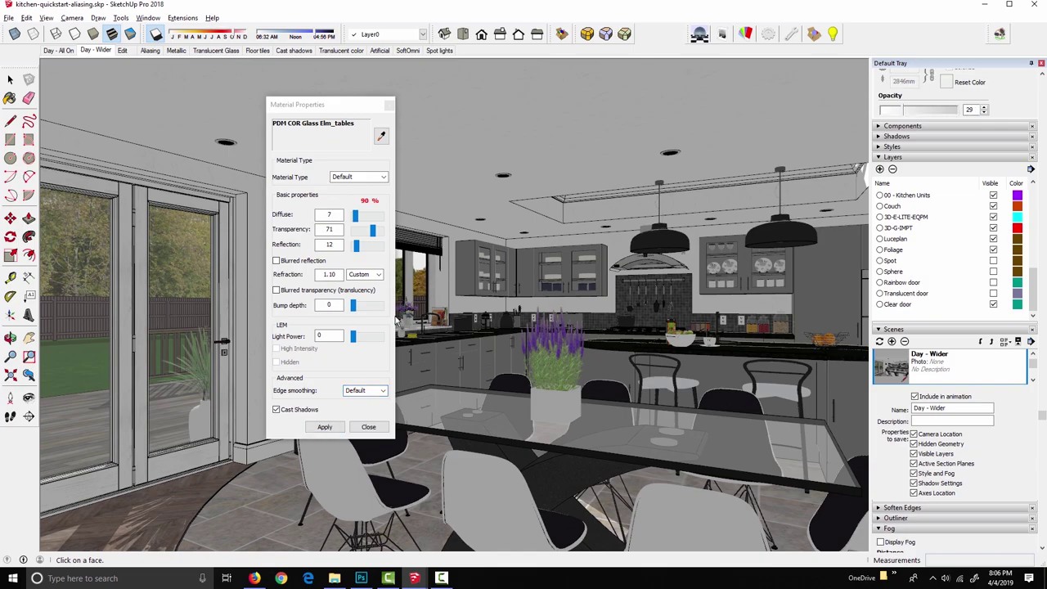
click(360, 578)
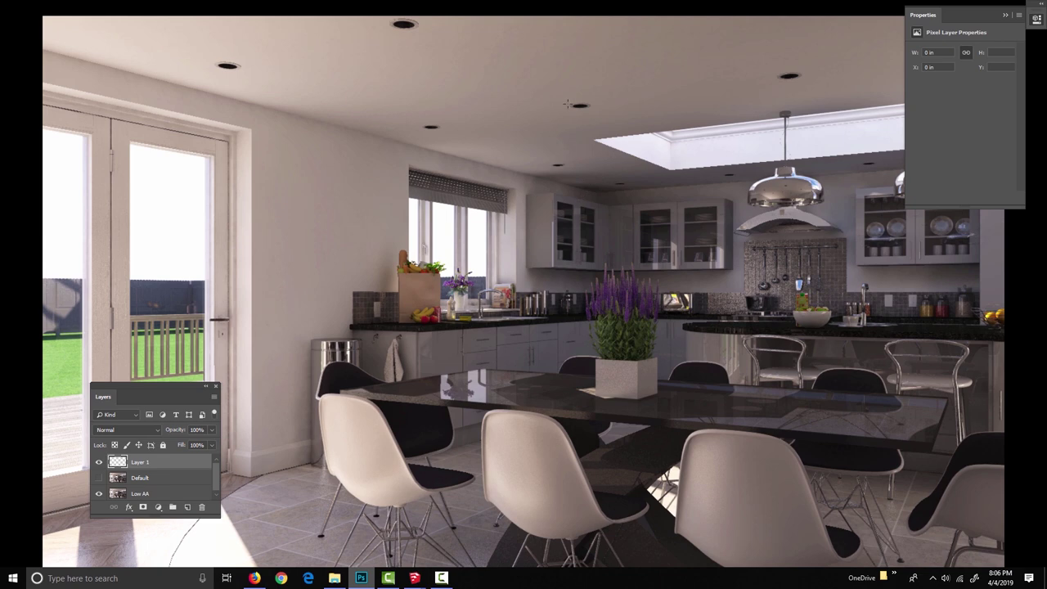
Step: Outline the skylight, area above the door, window blind and floor patch on the kitchen render
mouse_move(551, 77)
mouse_down()
mouse_move(823, 178)
mouse_move(867, 180)
mouse_up()
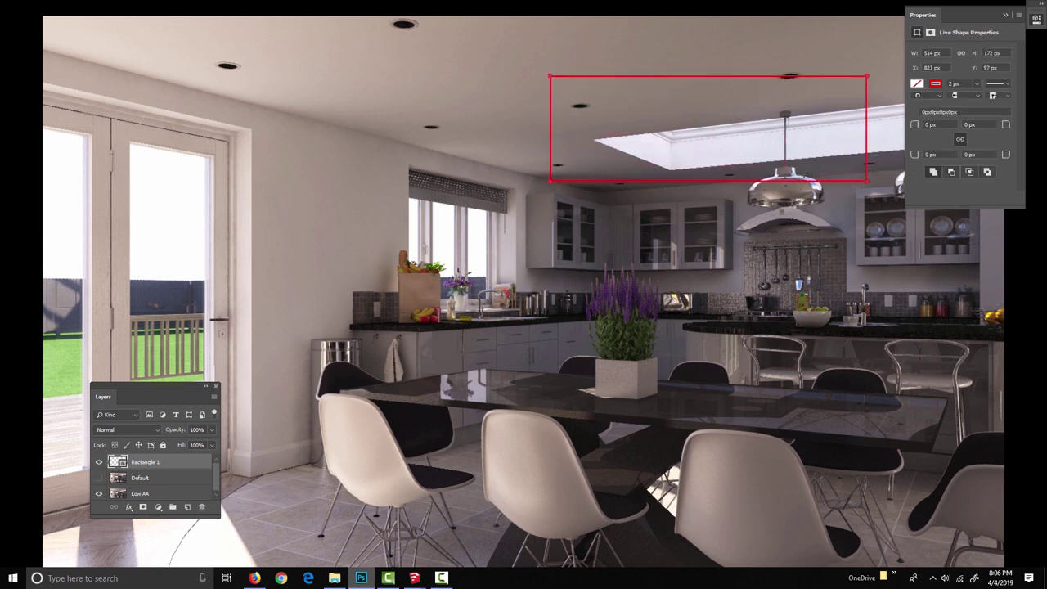
drag(90, 89, 276, 181)
drag(378, 147, 530, 220)
drag(242, 507, 330, 426)
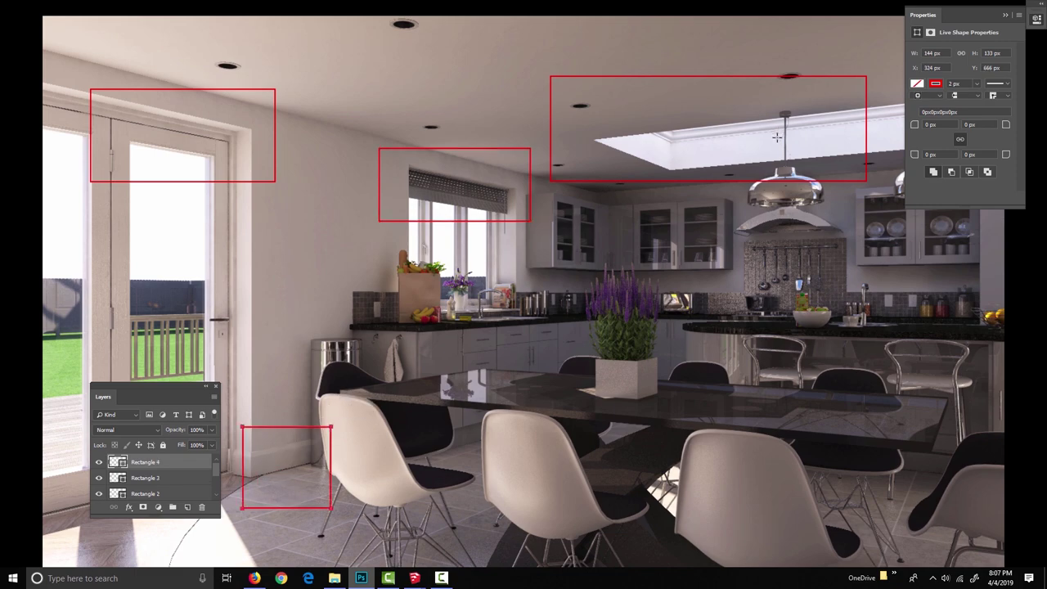
alt+scroll(777, 139, up, 6)
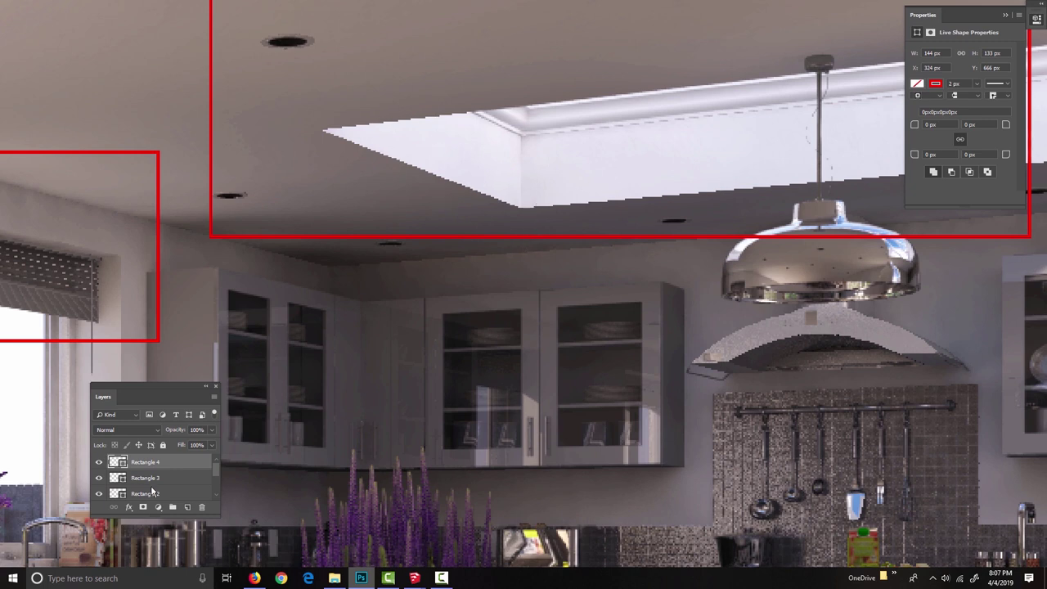
drag(211, 465, 215, 482)
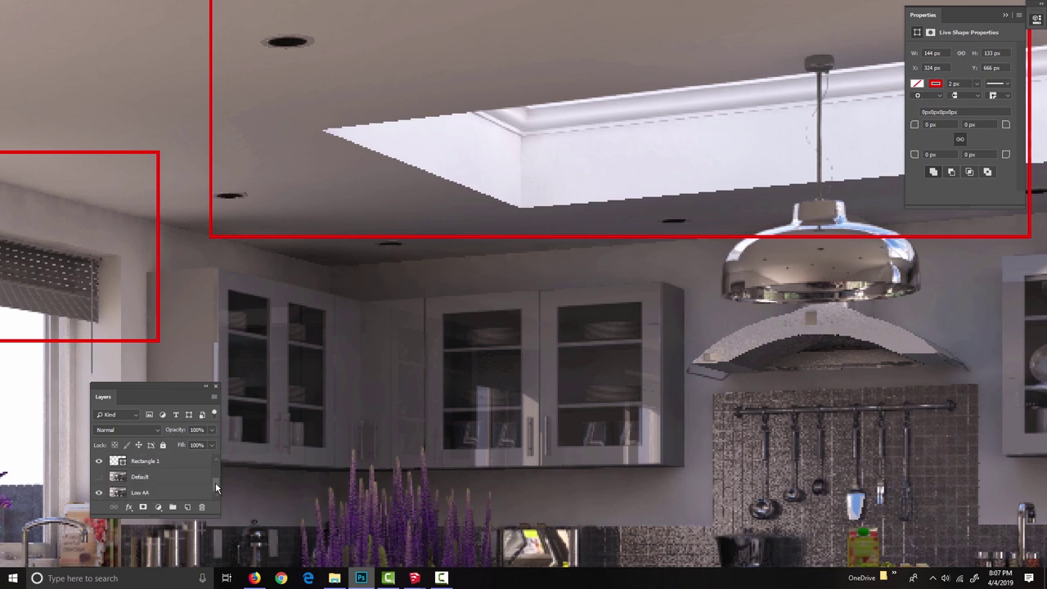
Step: Fit the whole render in view and toggle the Default layer to compare it with Low
click(99, 478)
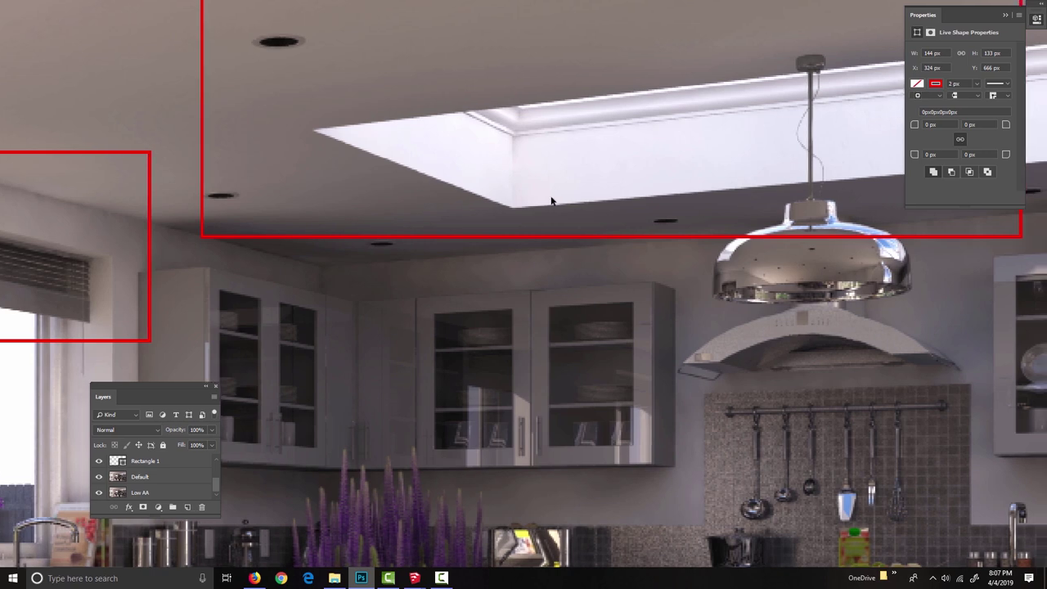
key(ctrl+0)
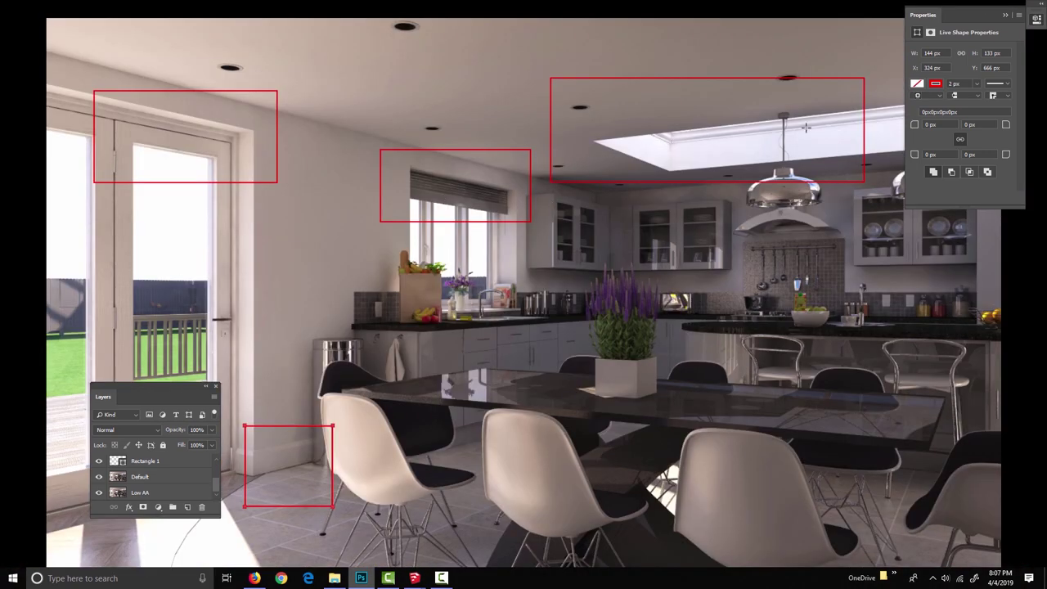
click(99, 478)
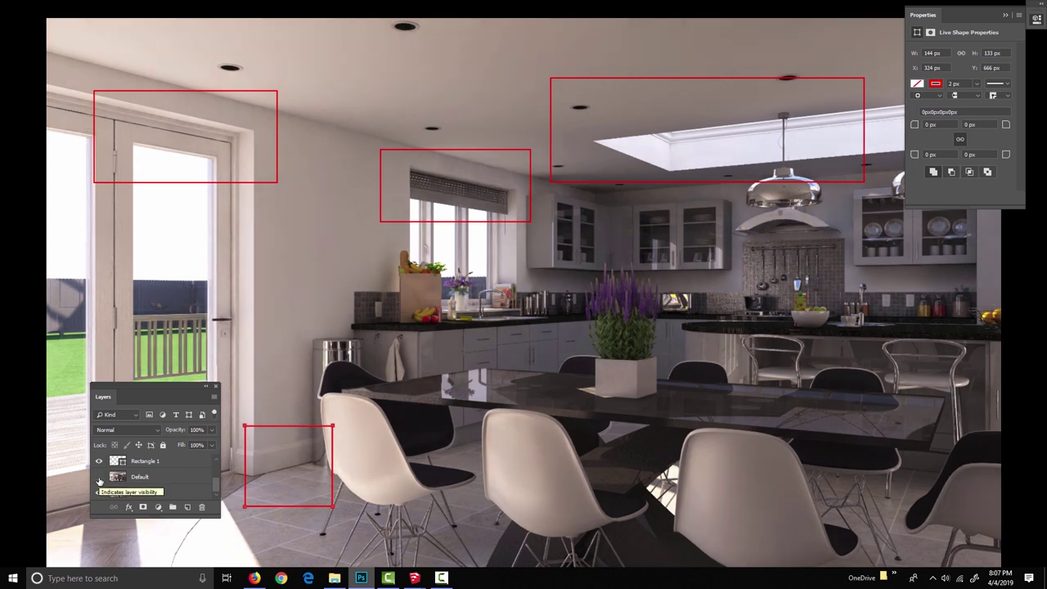
click(99, 477)
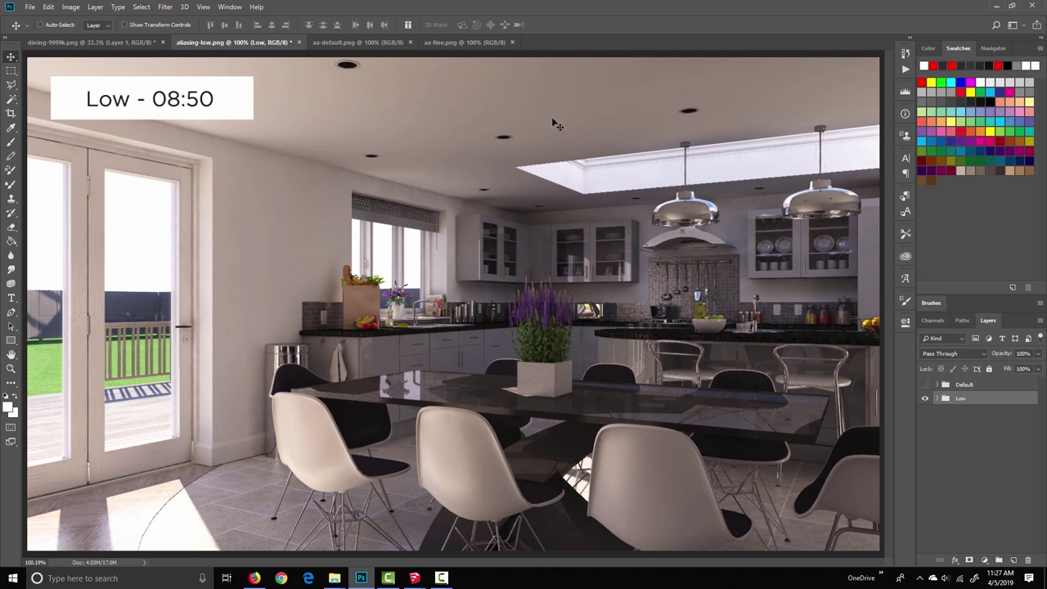
Step: Turn on the Default group so the canvas shows the Default - 10:58 render
click(925, 385)
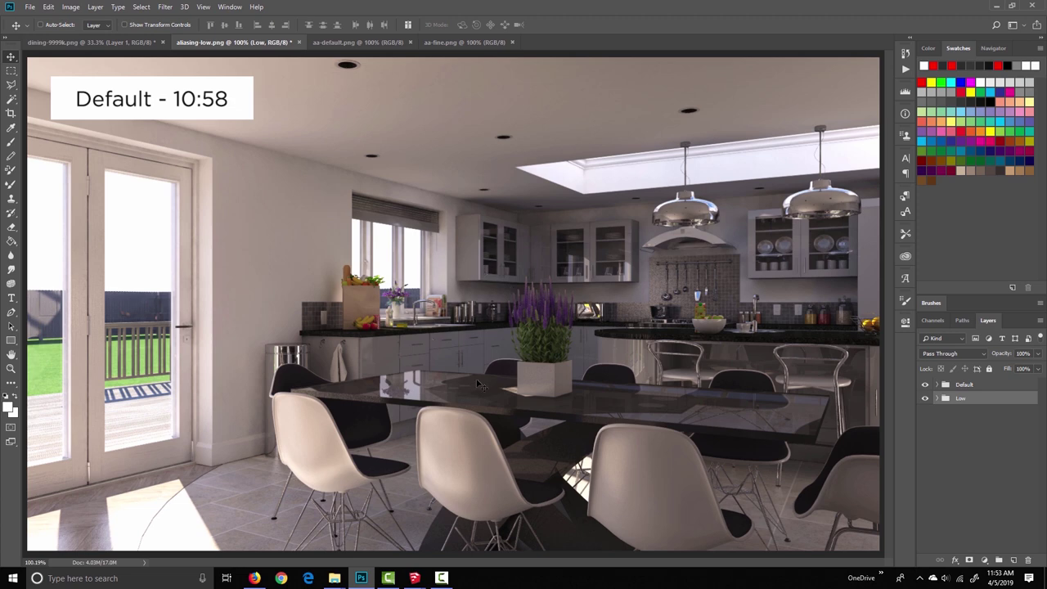
Step: Bring the Untitled trees model forward, then zoom and orbit in on the foliage and trunks
mouse_move(415, 578)
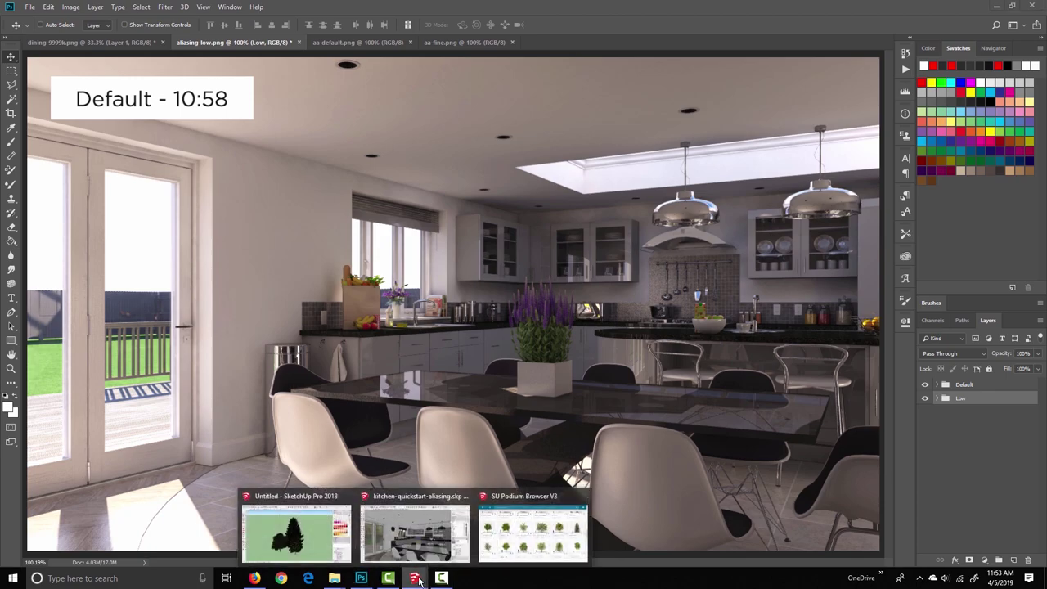
click(301, 528)
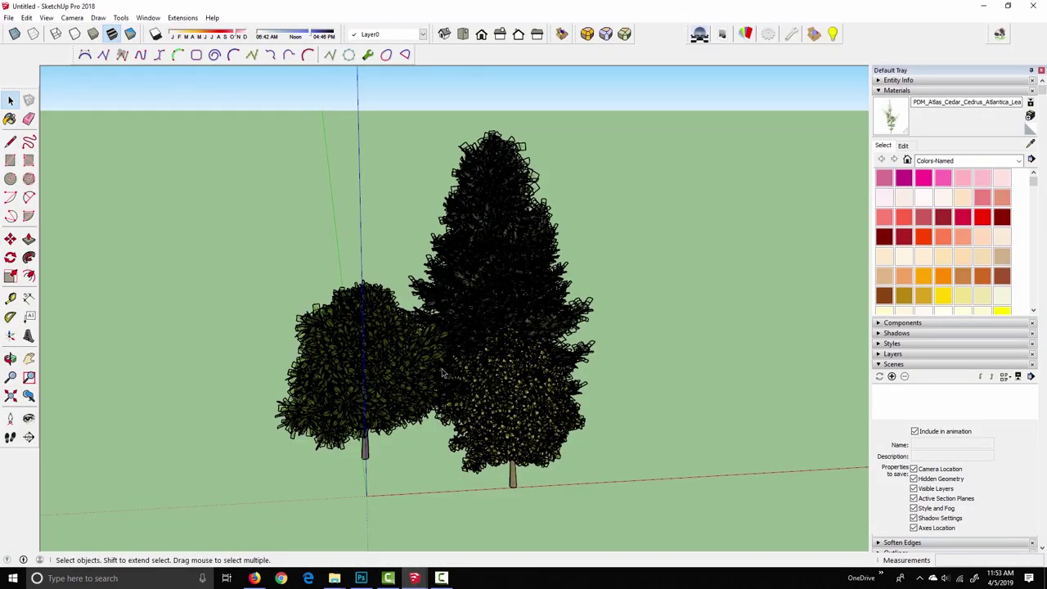
scroll(409, 360, up, 6)
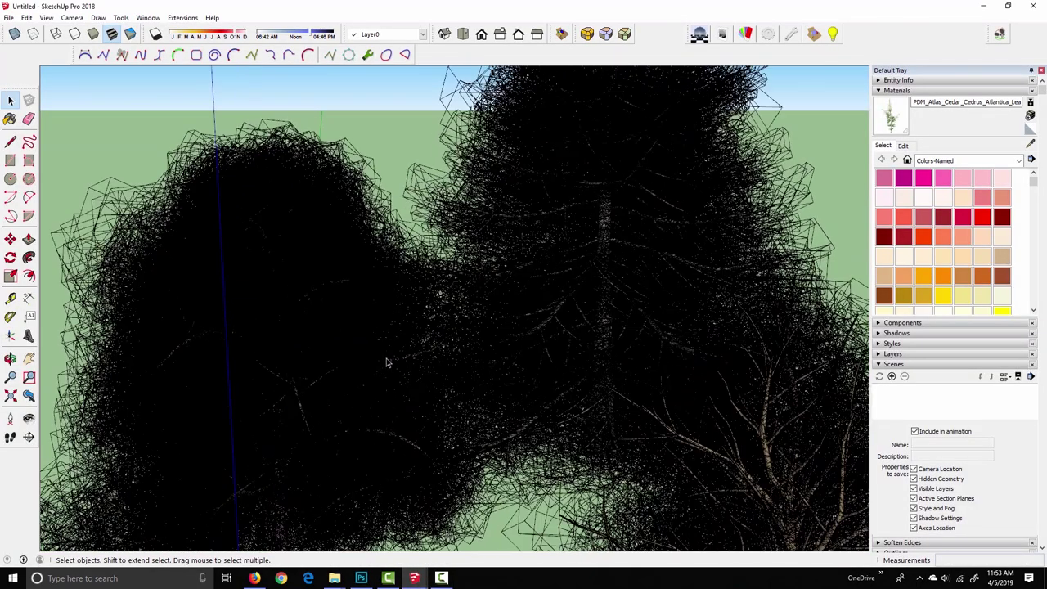
scroll(384, 364, up, 2)
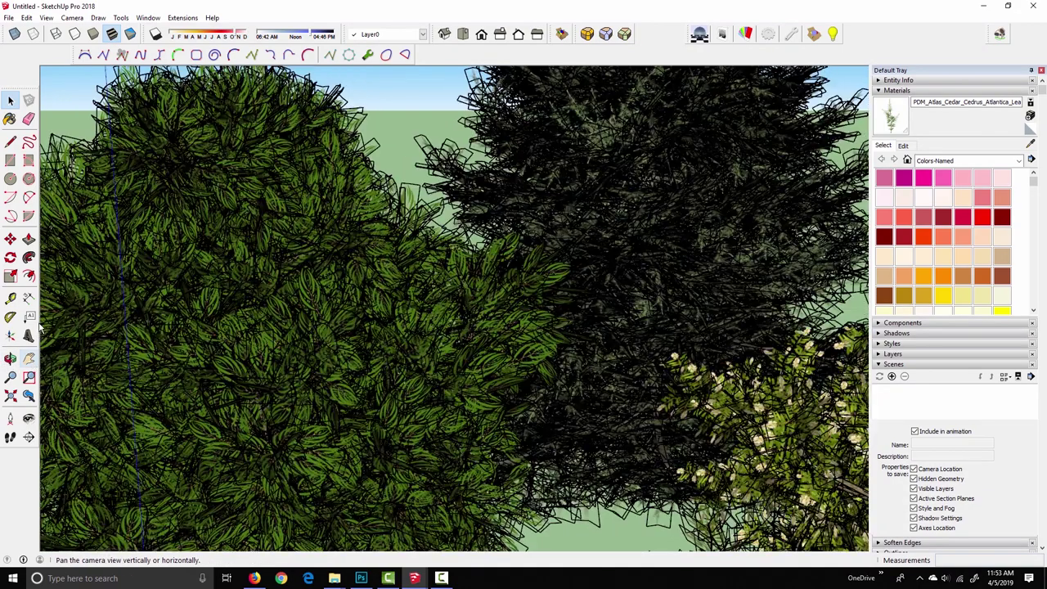
scroll(324, 331, up, 3)
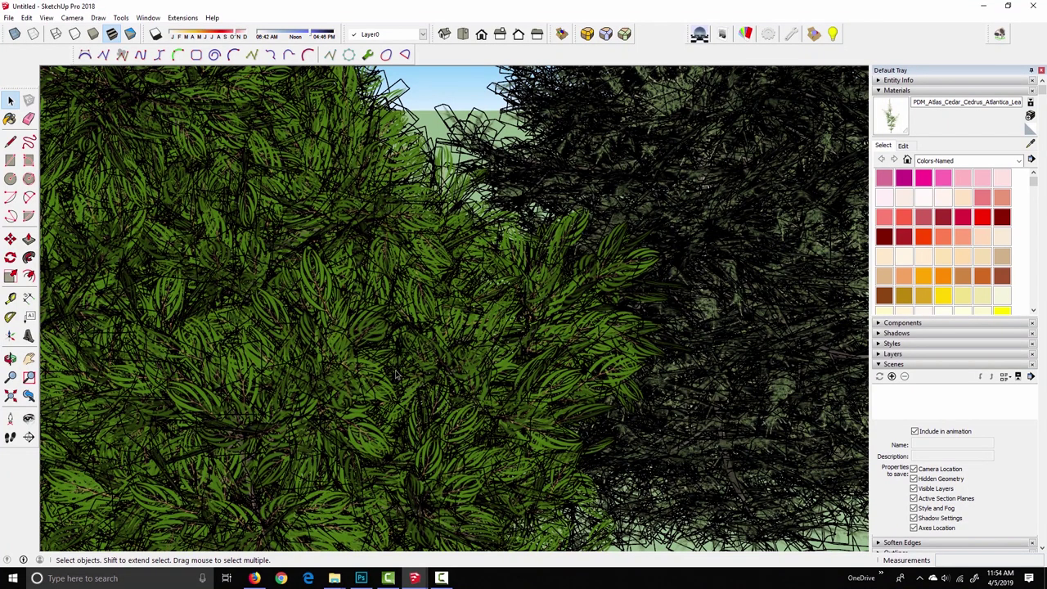
scroll(387, 373, down, 2)
scroll(388, 373, down, 2)
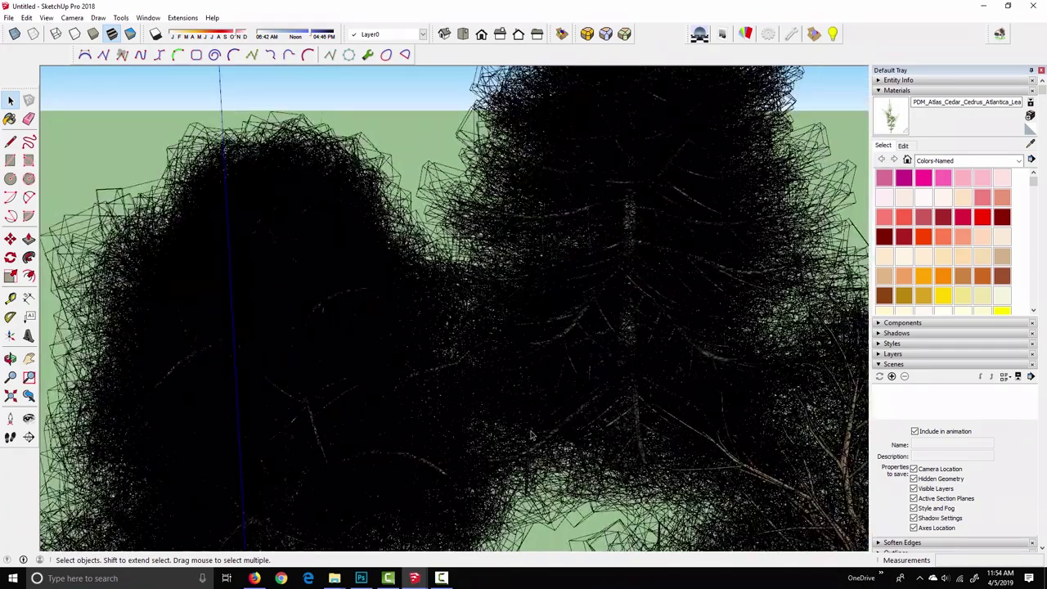
middle_drag(532, 436, 476, 371)
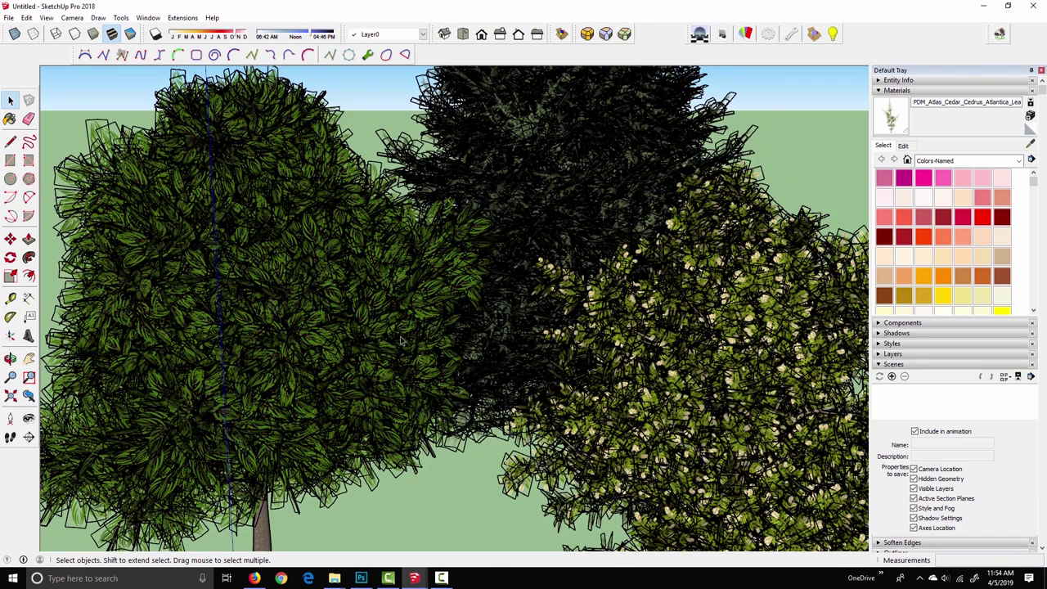
scroll(341, 330, up, 5)
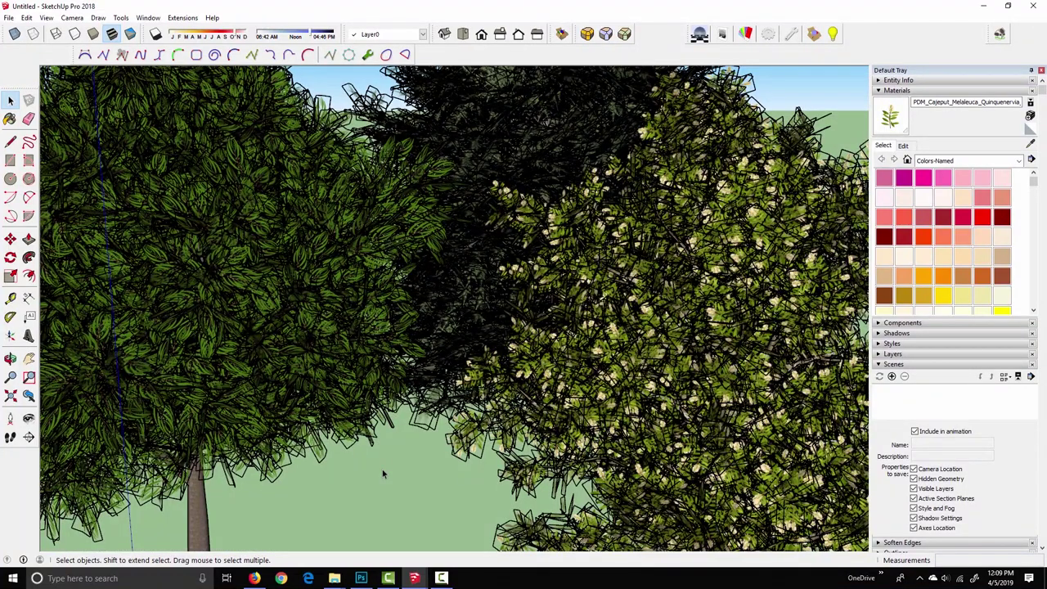
Step: Sample the left and right trees' leaf materials (peppermint and cajeput), both using Low edge smoothing
click(747, 34)
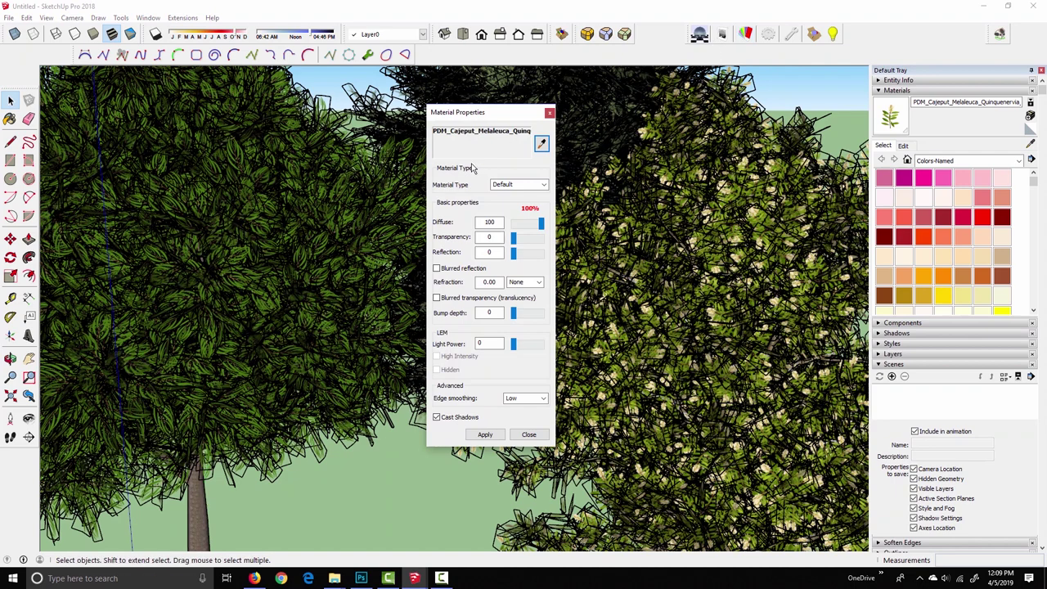
click(540, 144)
click(270, 292)
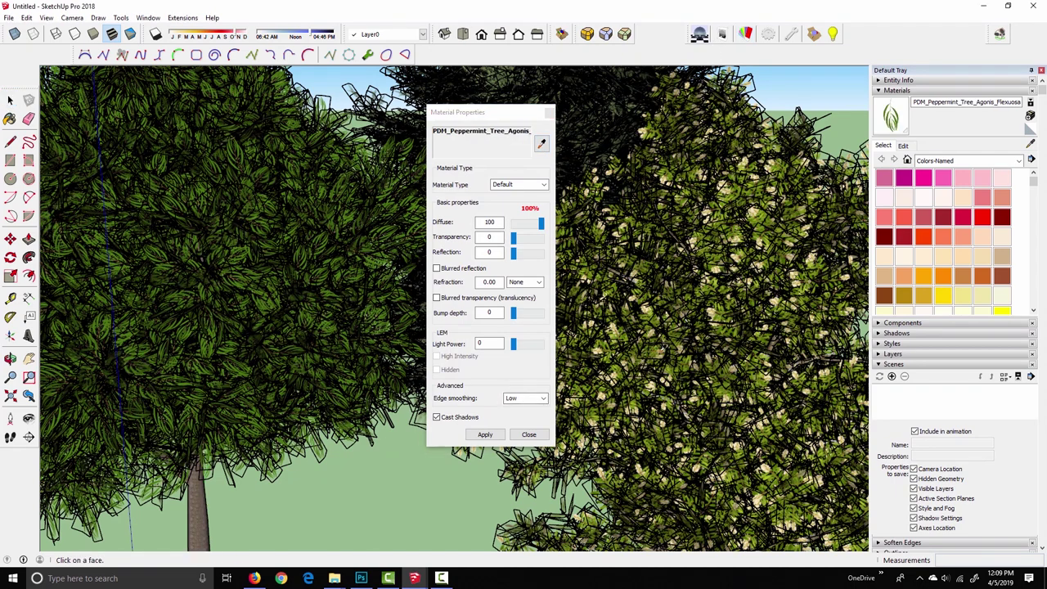
click(664, 349)
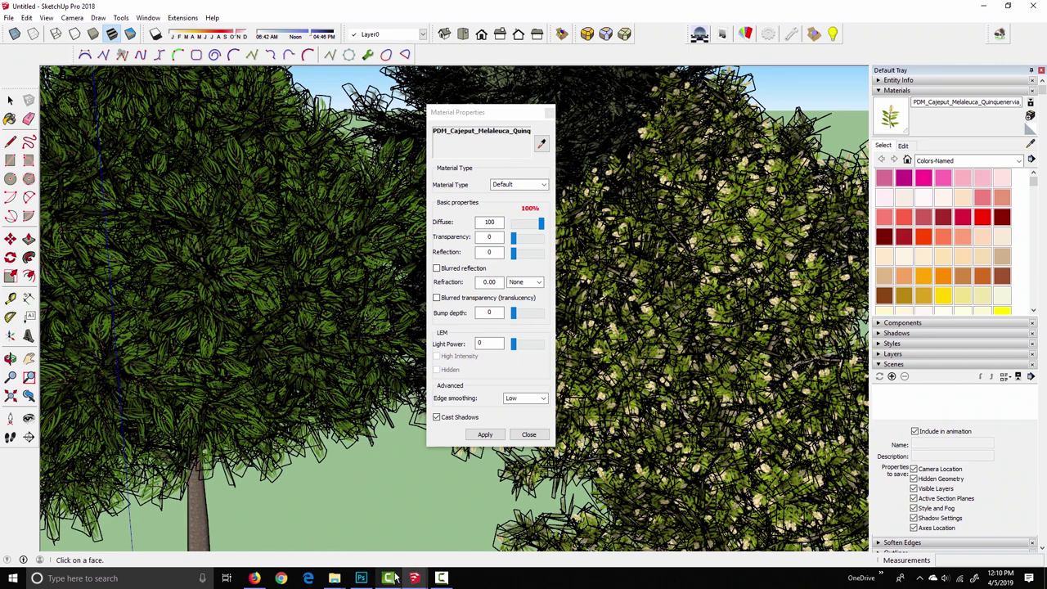
Step: In the kitchen model, sample the gloss white cabinet material and keep its edge smoothing at Default
mouse_move(391, 578)
click(421, 535)
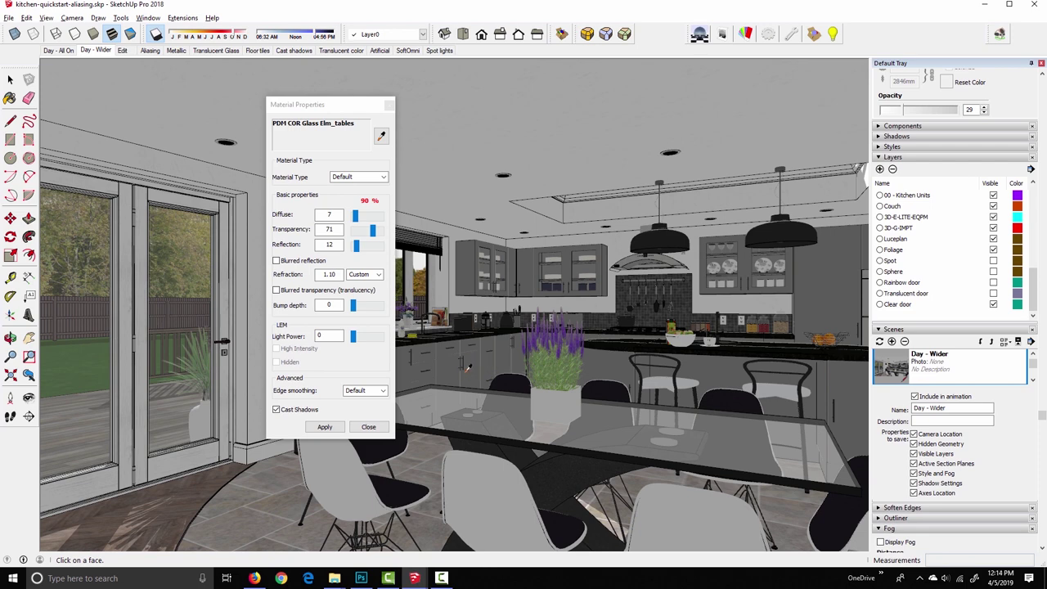
click(477, 361)
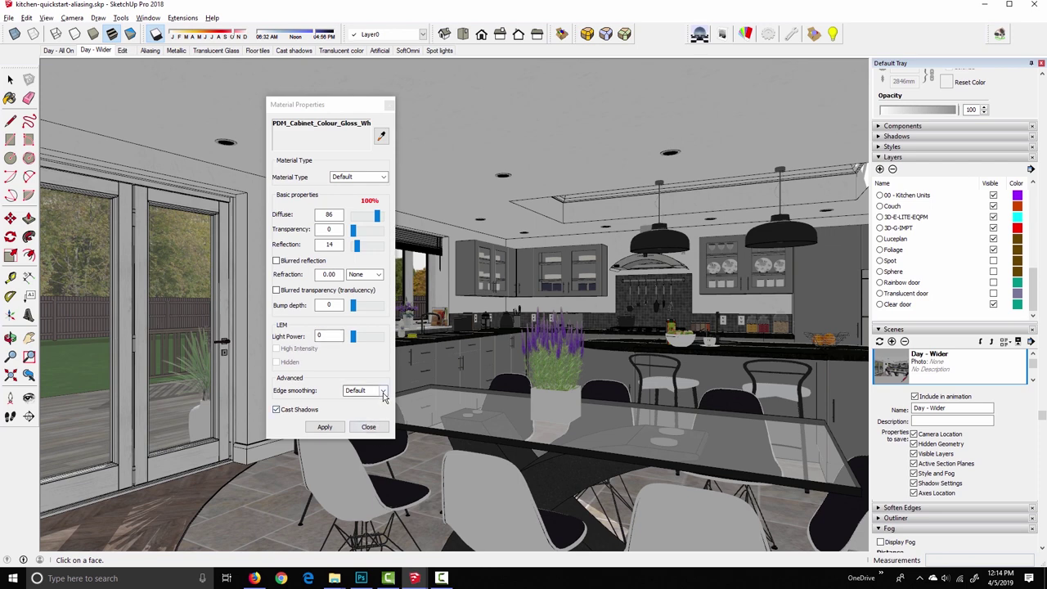
click(383, 390)
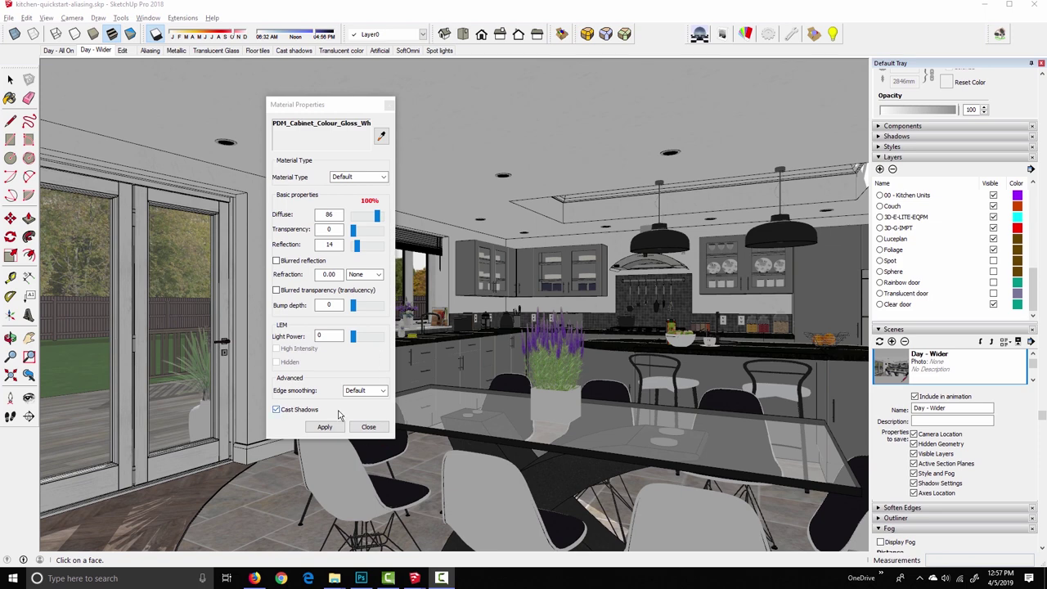
click(364, 390)
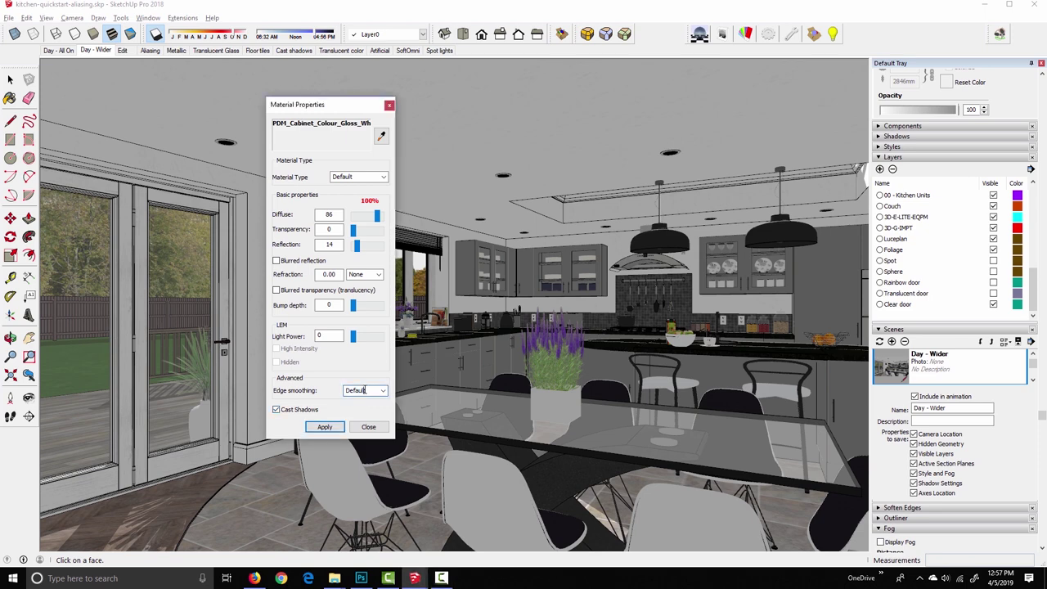
click(383, 391)
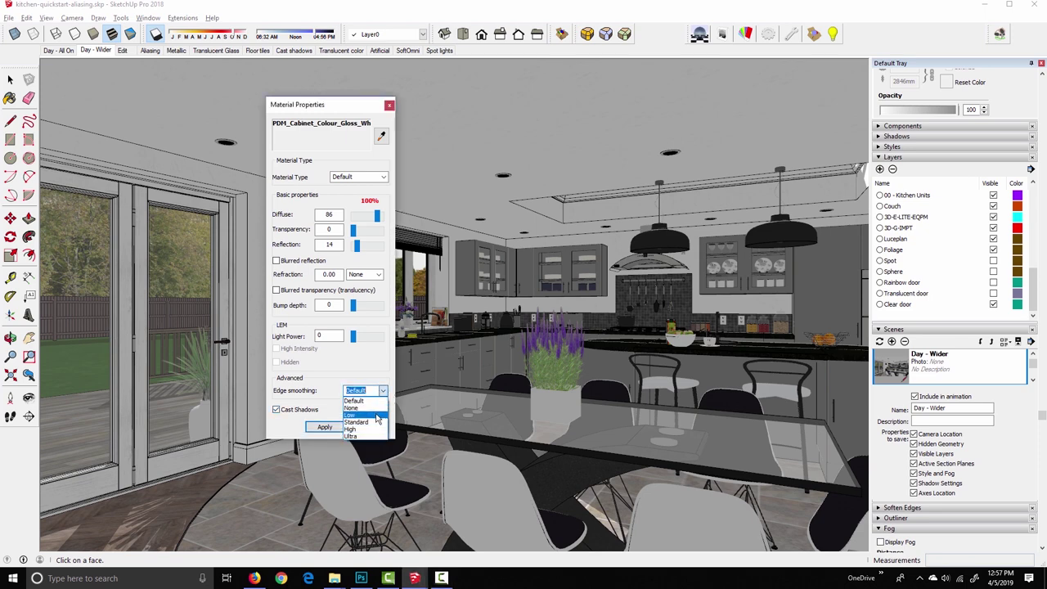
click(370, 364)
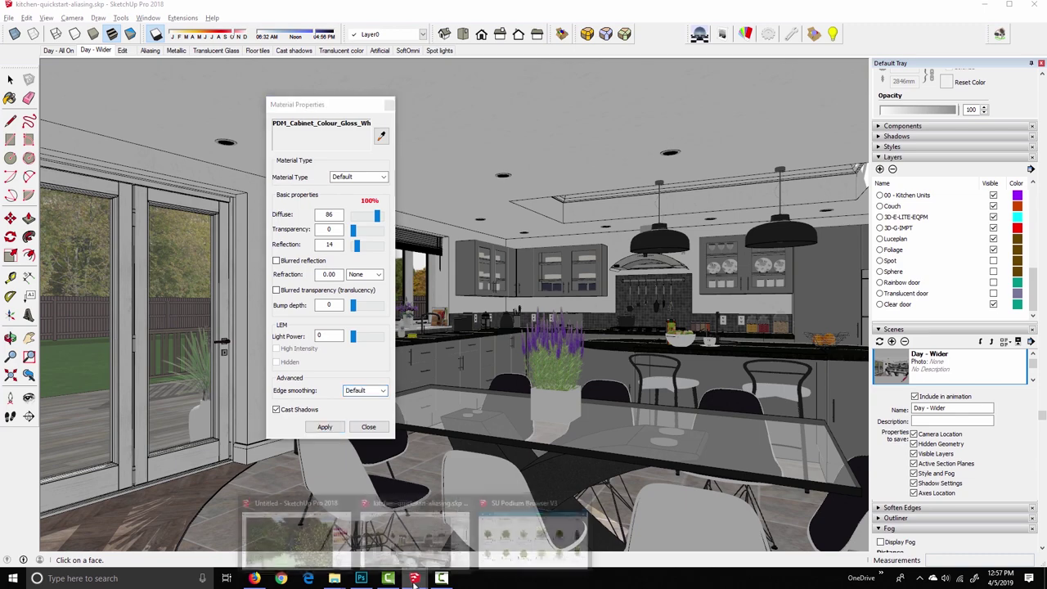
Step: Back in the trees model, open the Podium Options preset list, currently 1_exterior_high_2.0.pps
click(334, 542)
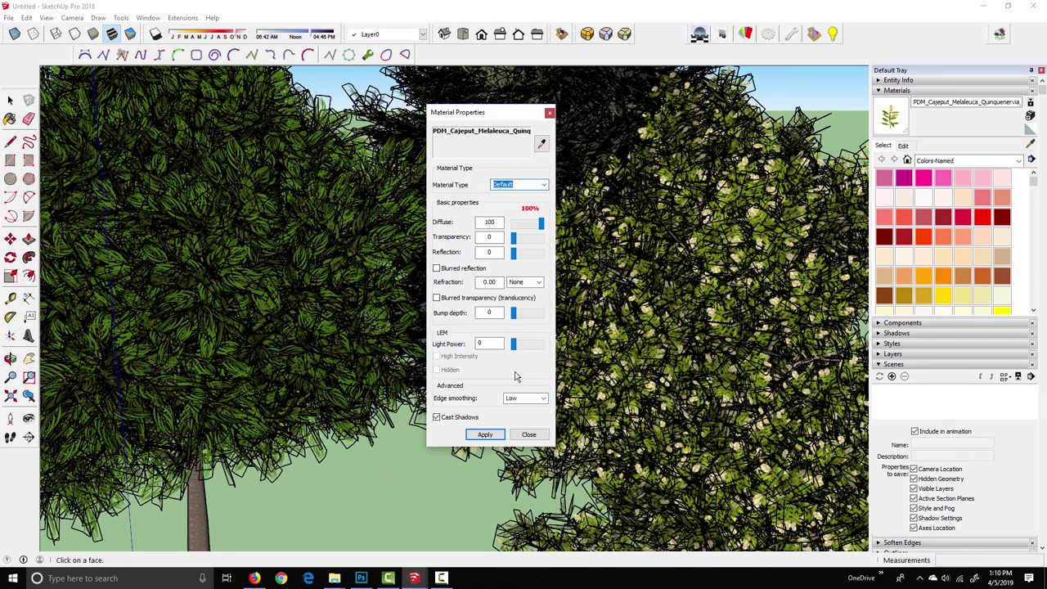
click(769, 34)
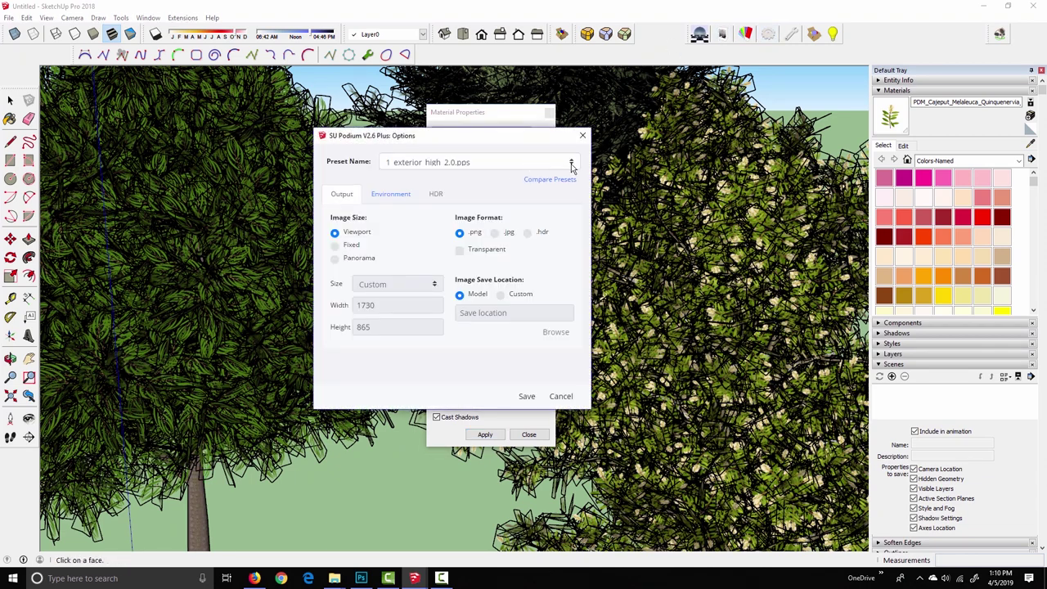
click(571, 162)
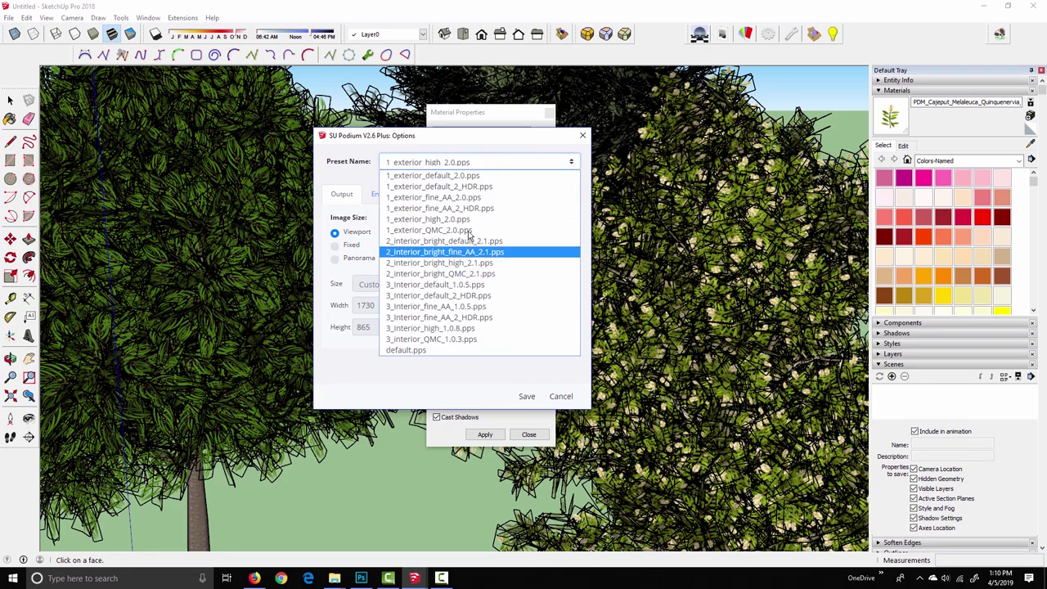